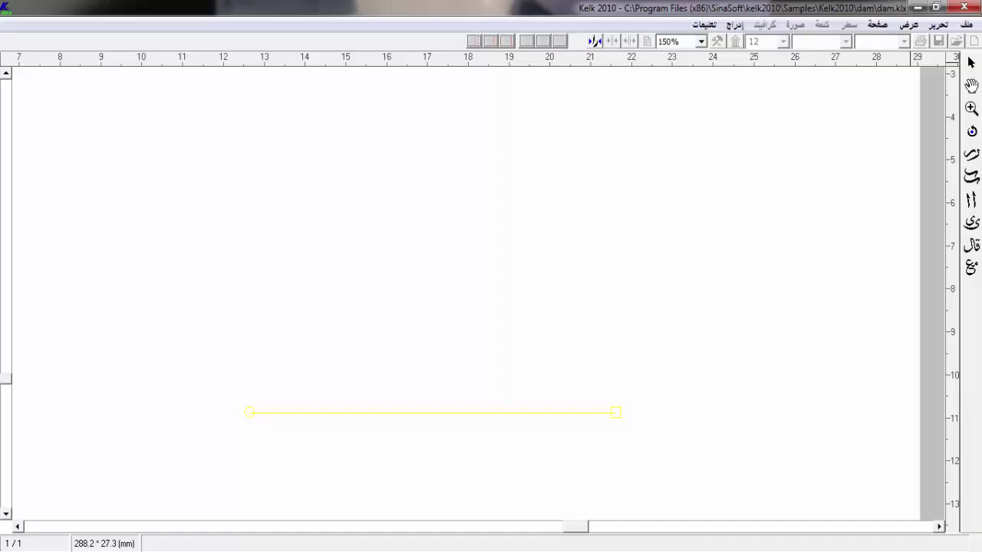
# Type the word حب and render it in the ثلث font with the flat ح variant.
pyautogui.click(647, 42)
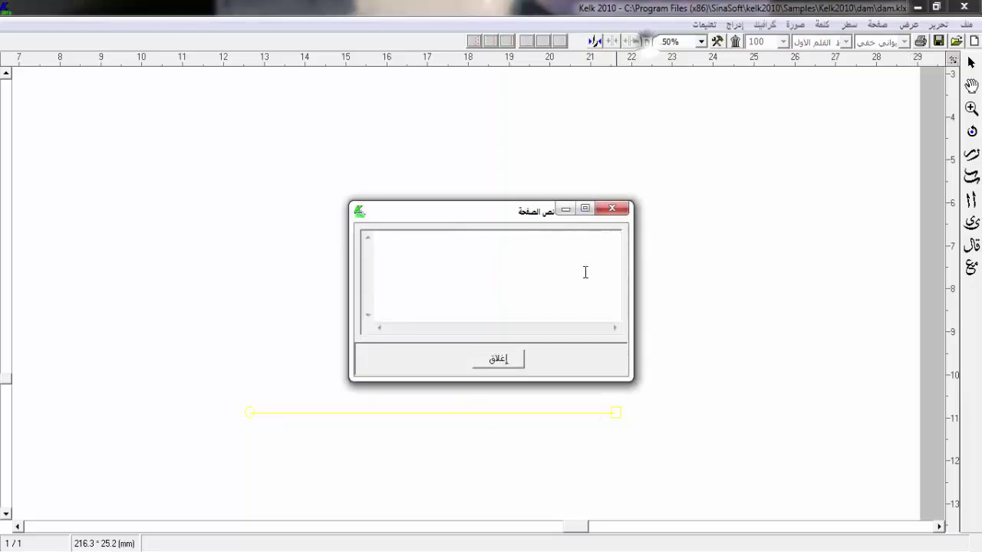
pyautogui.write('حب')
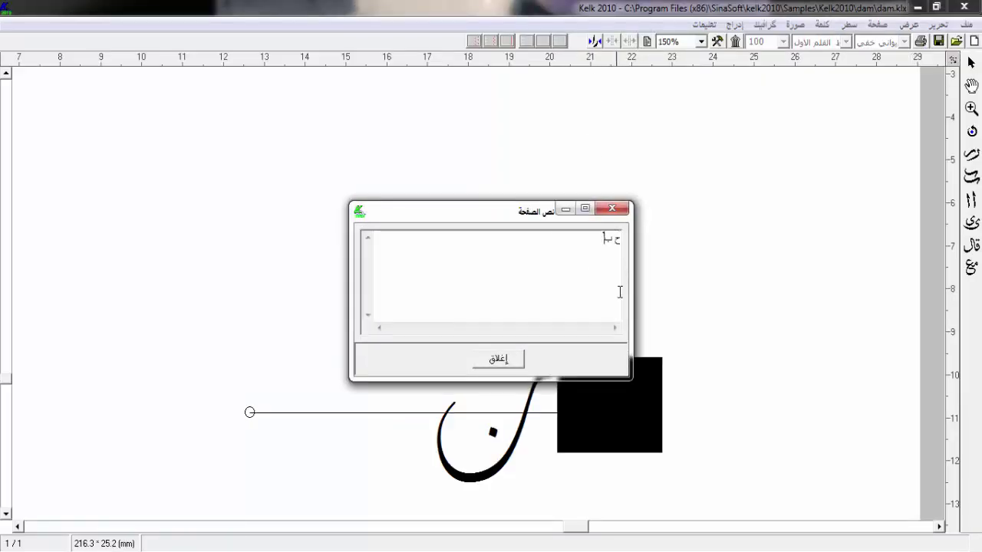
pyautogui.click(610, 210)
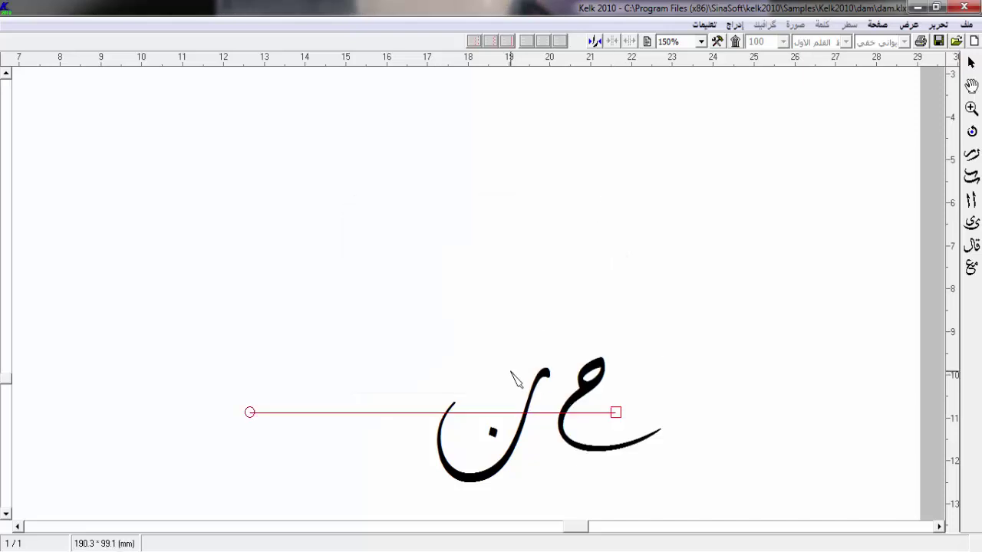
pyautogui.click(618, 413)
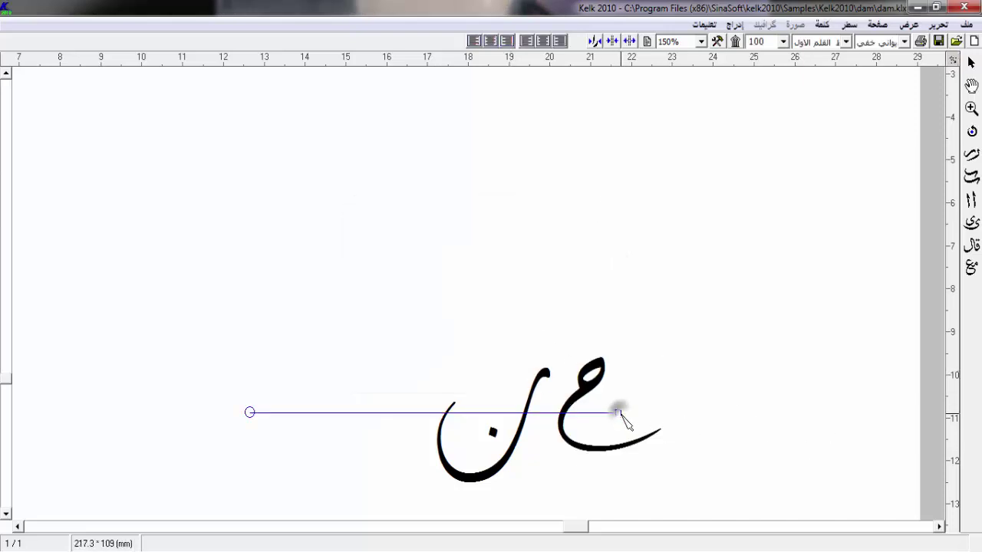
pyautogui.click(865, 42)
pyautogui.click(886, 69)
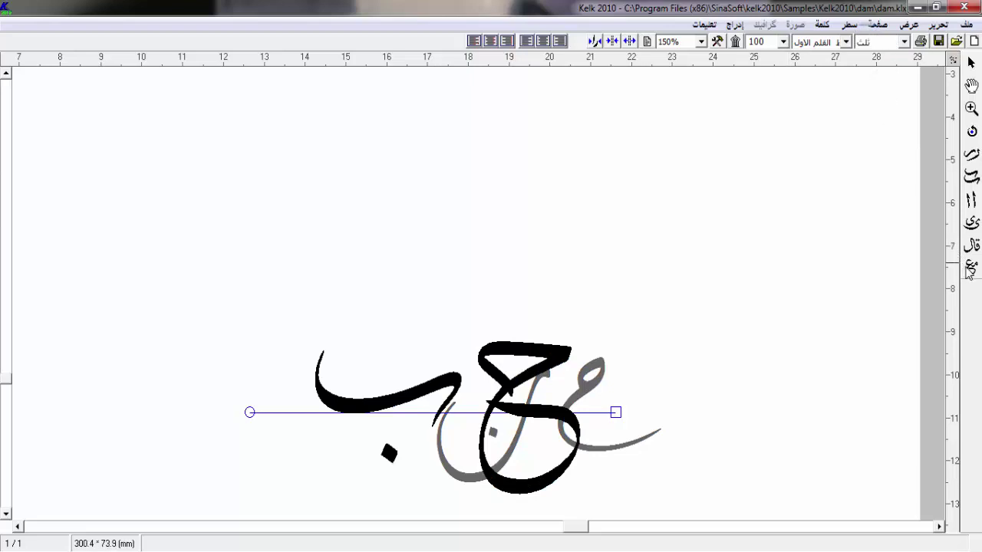
pyautogui.click(548, 371)
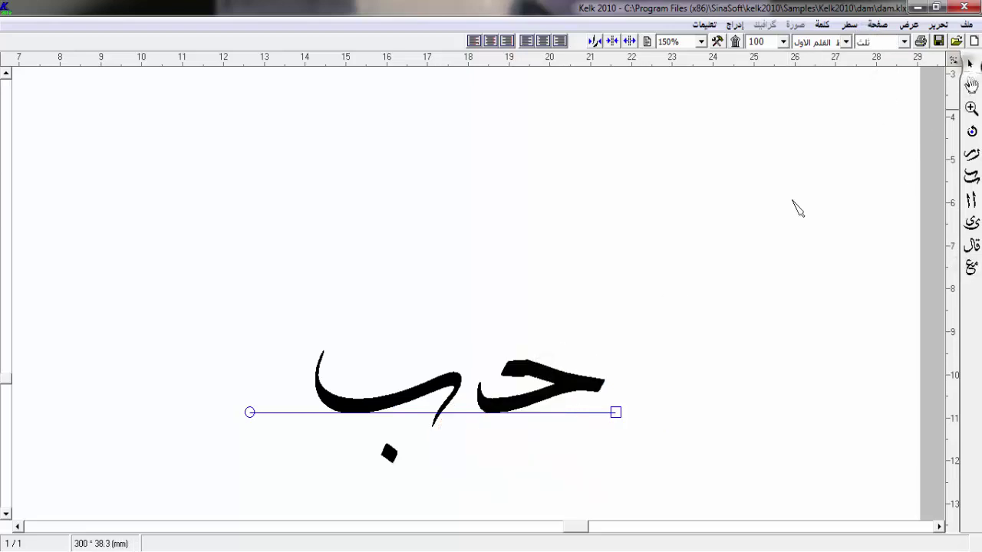
# Slide ح over ب, lift the ب dot beside the strokes, and bring up print settings.
pyautogui.rightClick(585, 388)
pyautogui.moveTo(575, 393)
pyautogui.mouseDown()
pyautogui.moveTo(522, 391)
pyautogui.moveTo(576, 388)
pyautogui.moveTo(588, 369)
pyautogui.mouseUp()
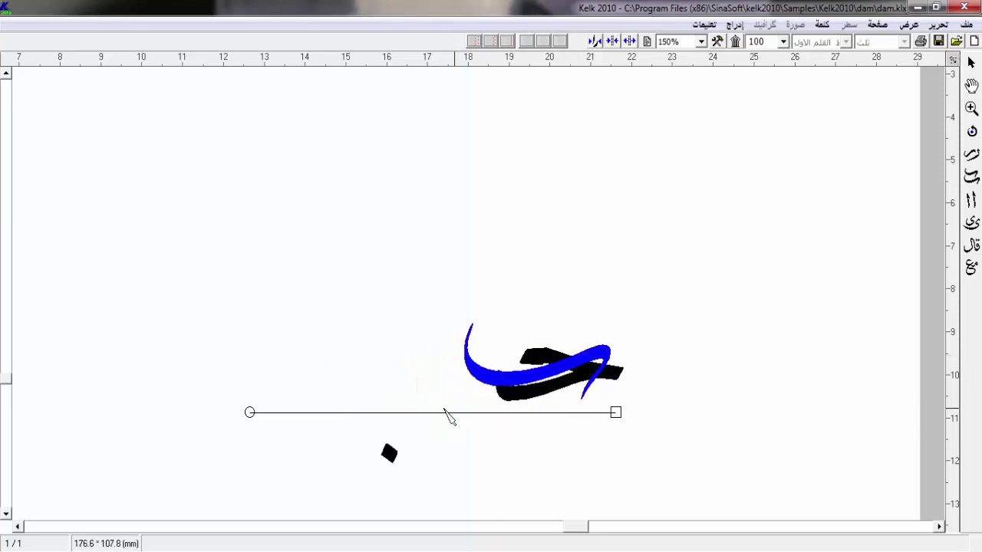
pyautogui.moveTo(395, 464)
pyautogui.mouseDown()
pyautogui.moveTo(473, 434)
pyautogui.moveTo(485, 410)
pyautogui.mouseUp()
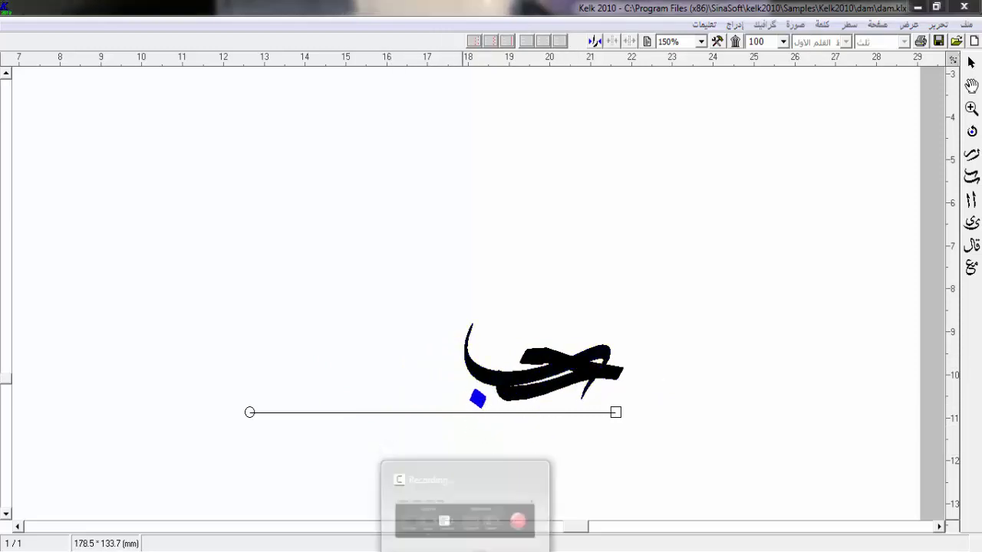
pyautogui.click(923, 42)
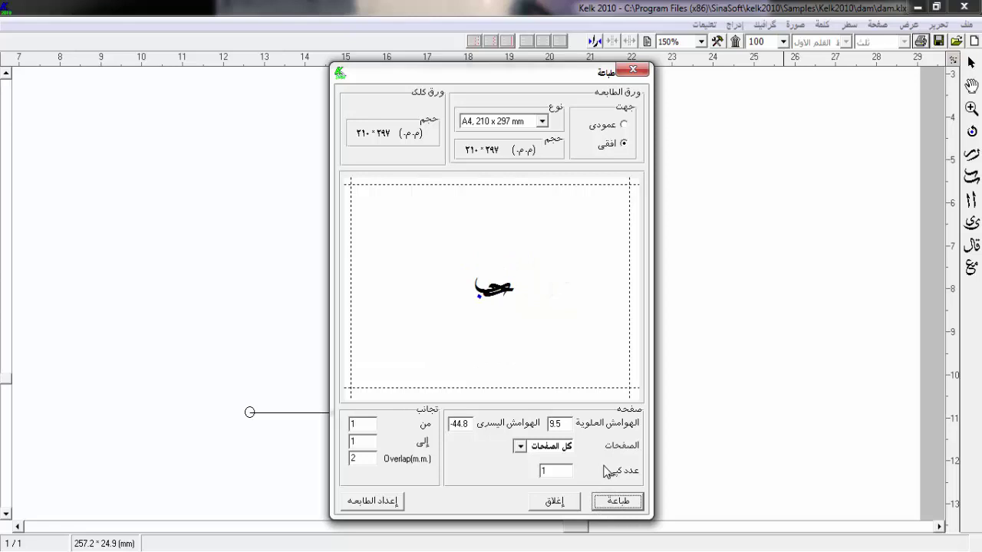
# Print to pdfFactory, save the PDF as Kelk in Desktop\love, then close pdfFactory Pro.
pyautogui.press('Return')
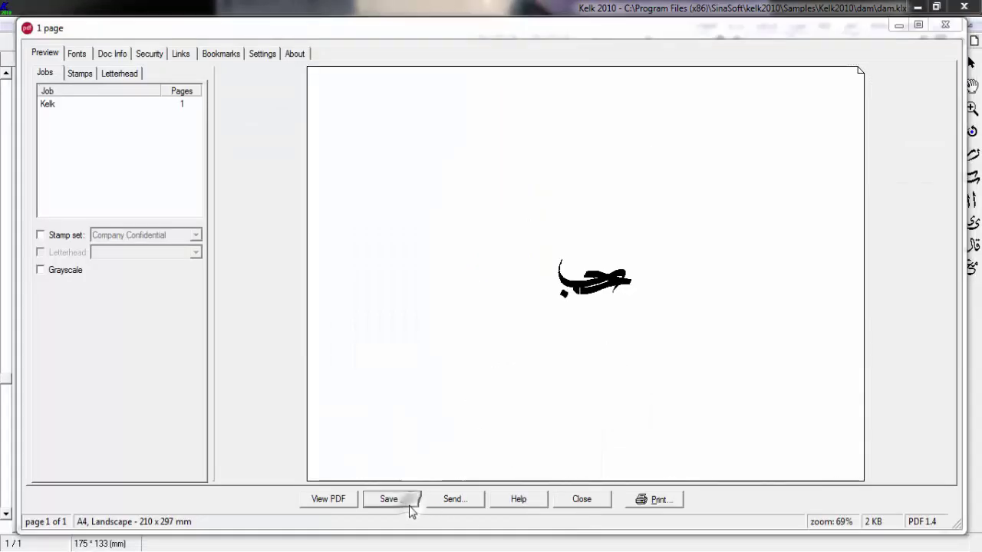
pyautogui.click(407, 502)
pyautogui.click(327, 227)
pyautogui.doubleClick(404, 268)
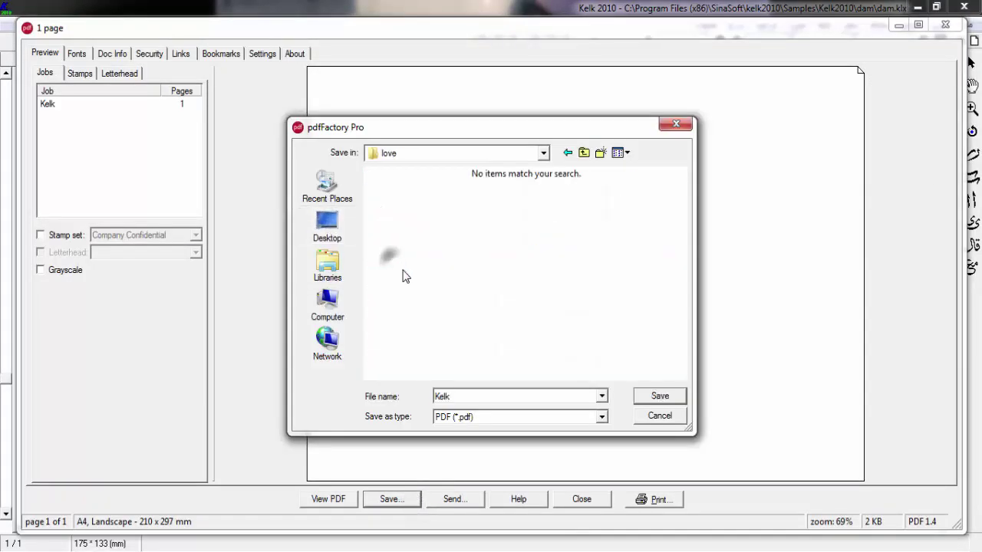
pyautogui.click(648, 396)
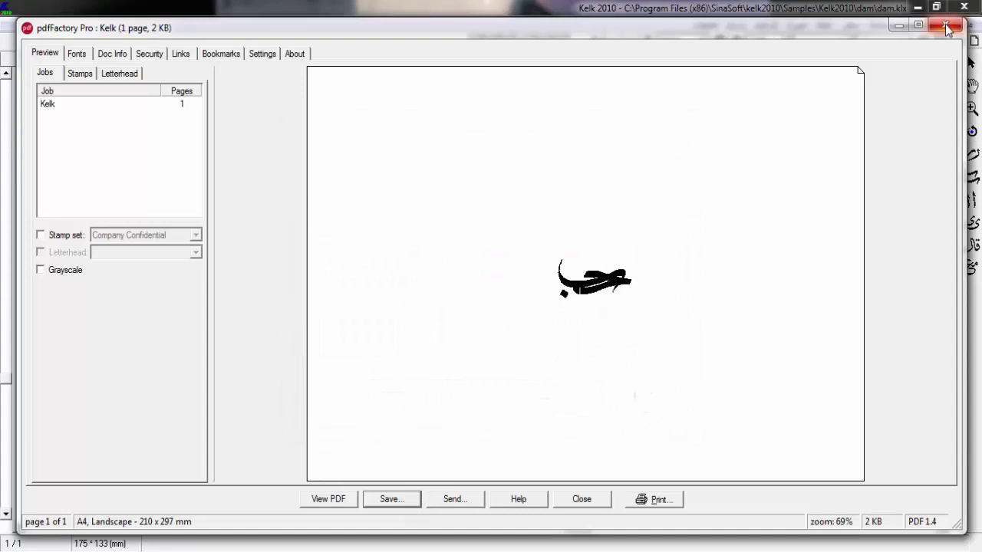
pyautogui.click(947, 29)
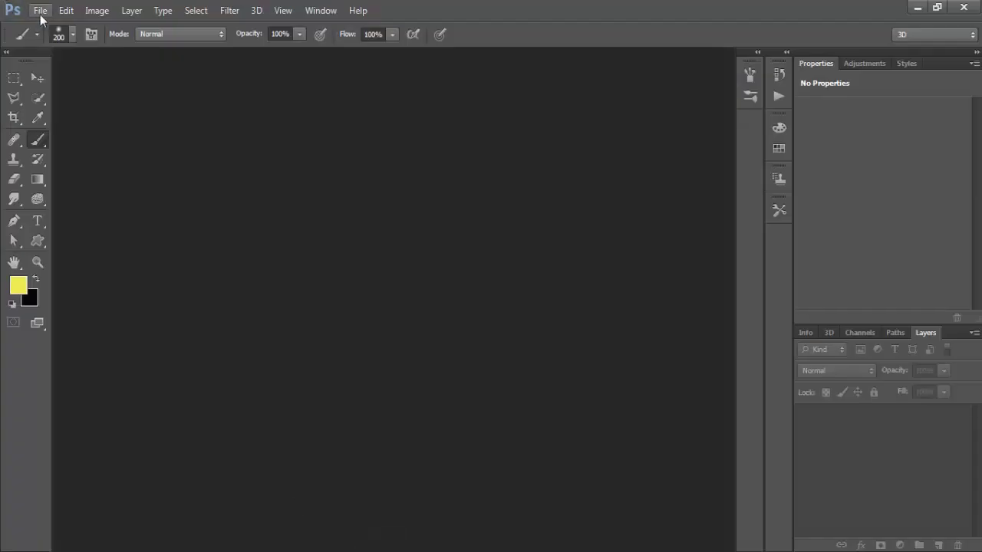
# Create a new 1400 × 1400 px document.
pyautogui.click(39, 10)
pyautogui.click(53, 27)
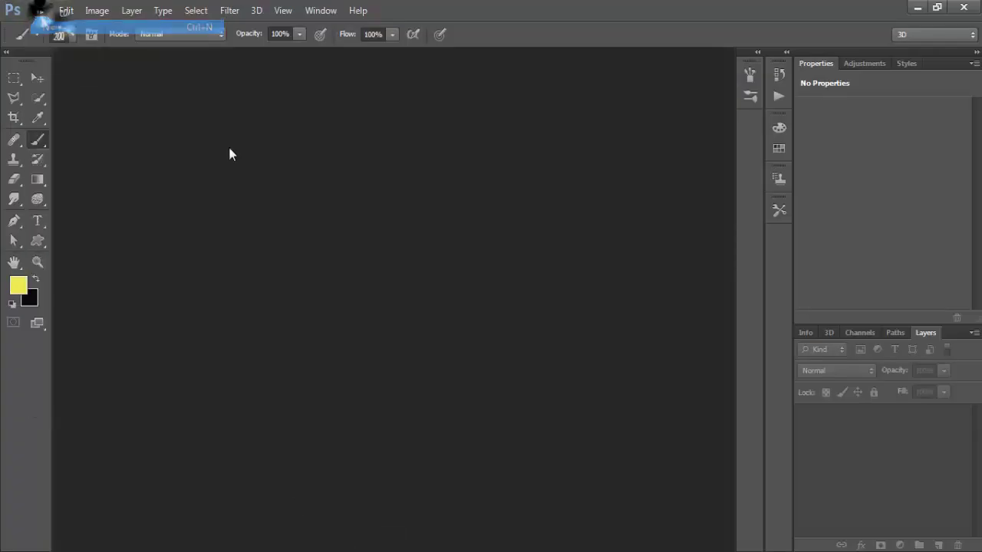
pyautogui.doubleClick(349, 244)
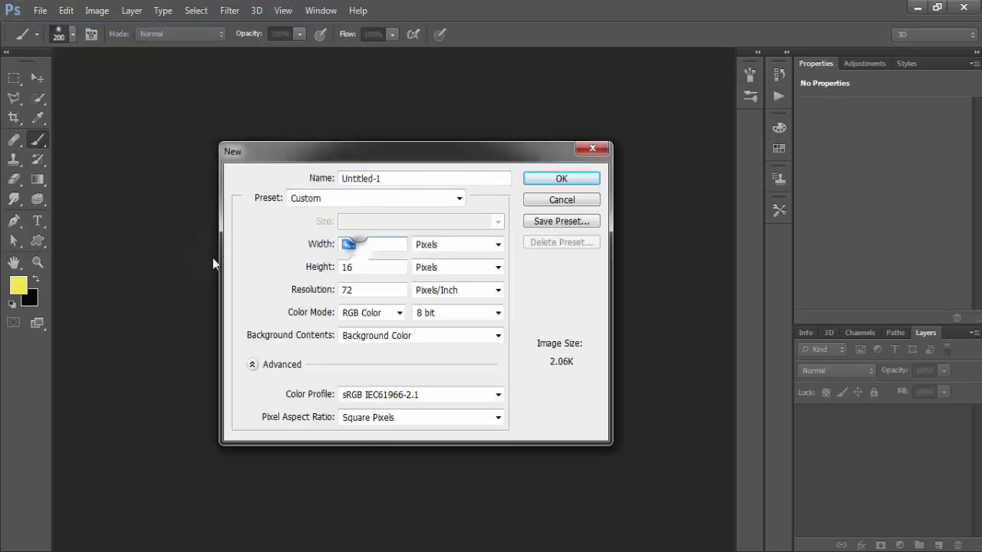
pyautogui.write('1400')
pyautogui.press('Tab')
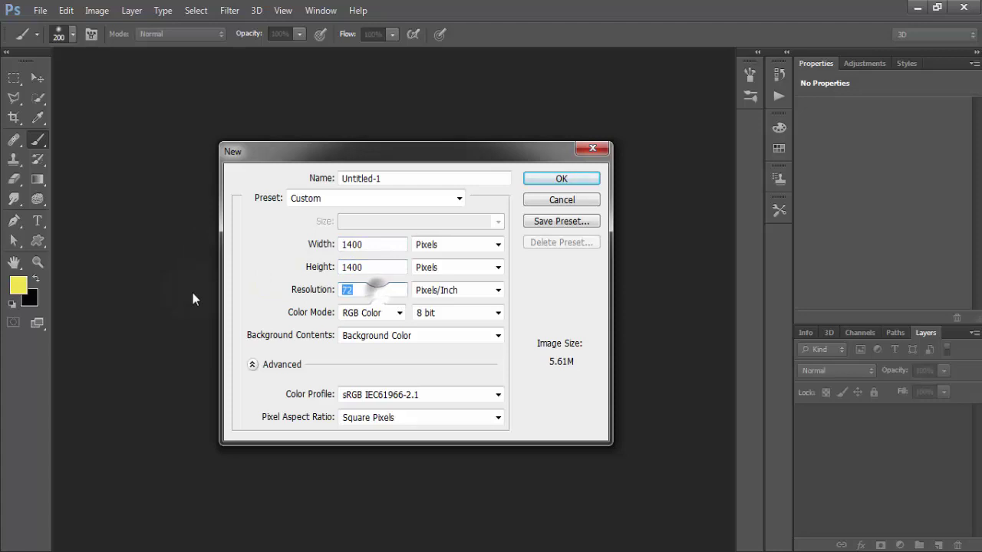
pyautogui.write('300')
pyautogui.press('Return')
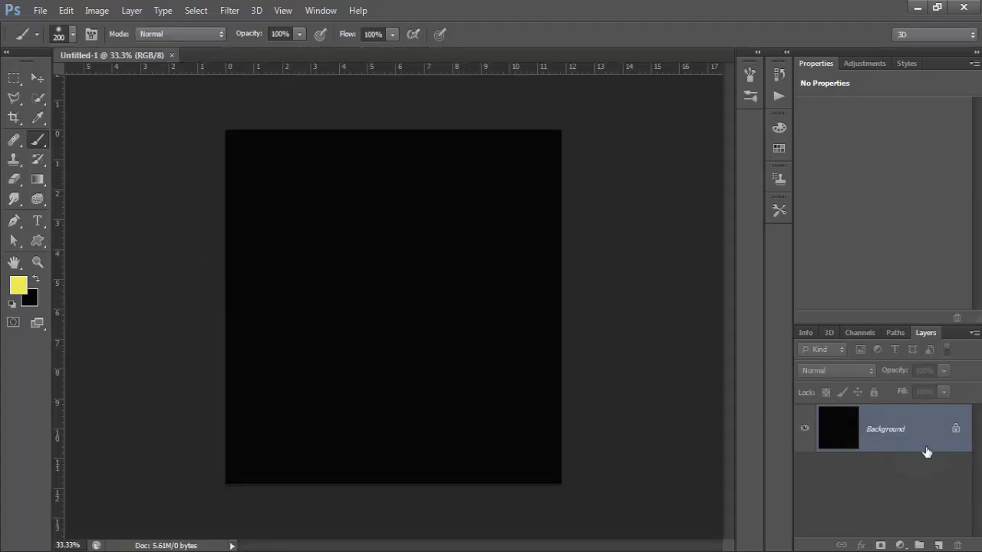
# Add an off-white f0efe8 Solid Color fill layer.
pyautogui.click(900, 545)
pyautogui.click(898, 220)
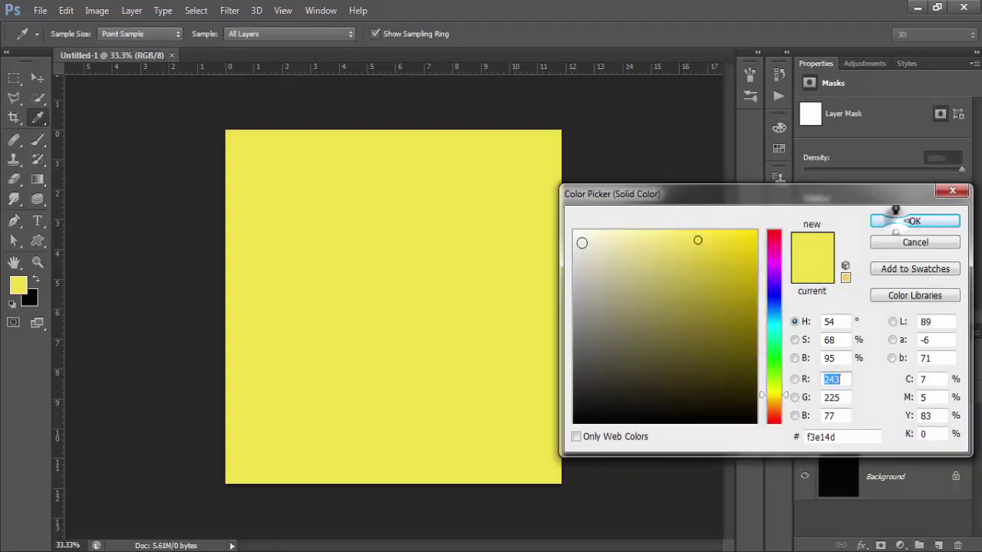
pyautogui.click(882, 220)
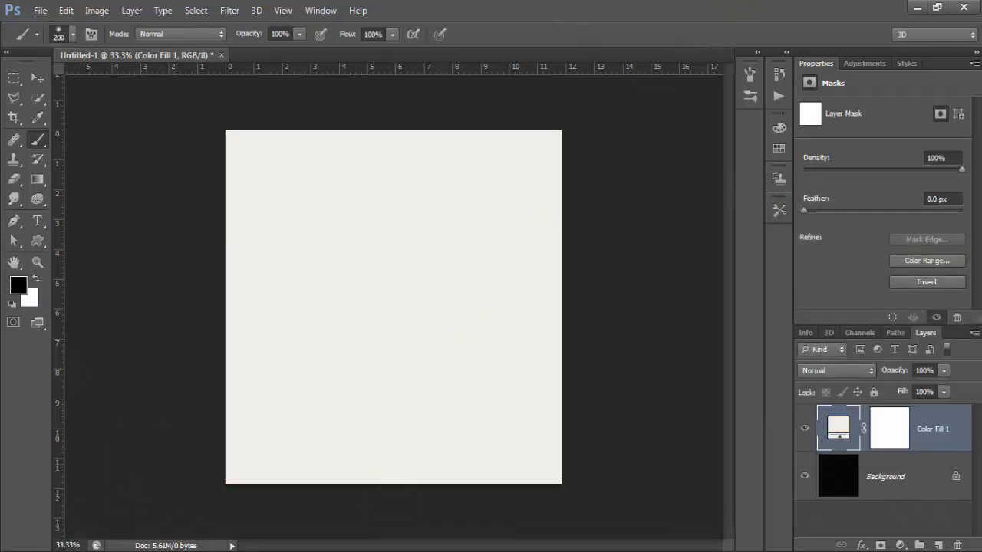
# Place the Kelk PDF, scaled to about 177% and centred on the canvas.
pyautogui.moveTo(213, 114); pyautogui.dragTo(357, 386)
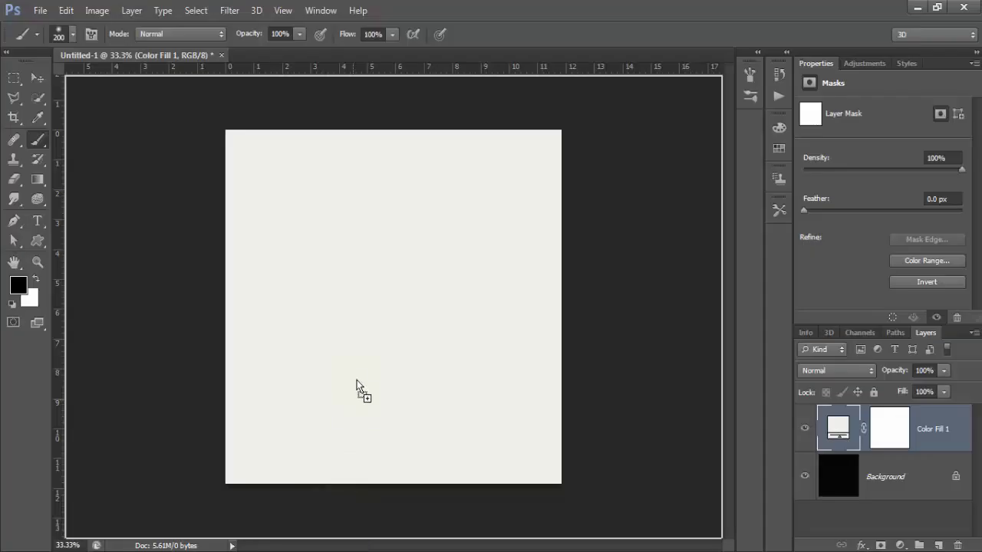
pyautogui.click(599, 384)
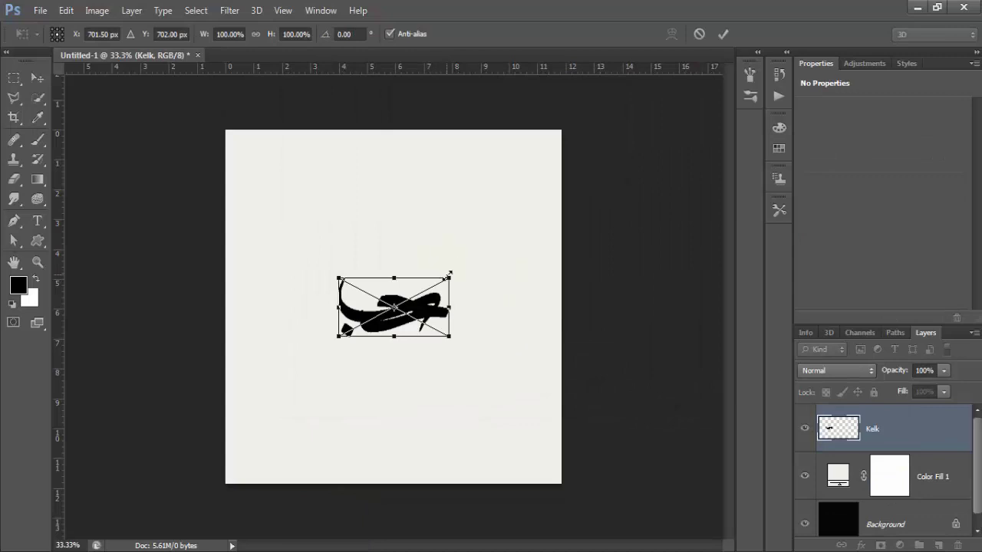
pyautogui.moveTo(449, 274)
pyautogui.mouseDown()
pyautogui.moveTo(501, 256)
pyautogui.moveTo(504, 244)
pyautogui.mouseUp()
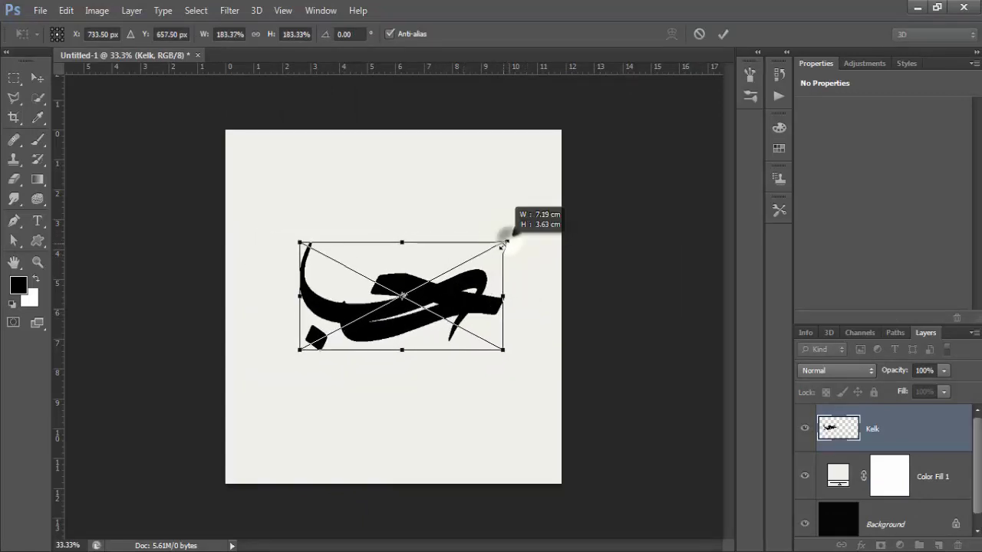
pyautogui.moveTo(503, 244); pyautogui.dragTo(496, 246)
pyautogui.moveTo(469, 306); pyautogui.dragTo(471, 310)
pyautogui.click(38, 261)
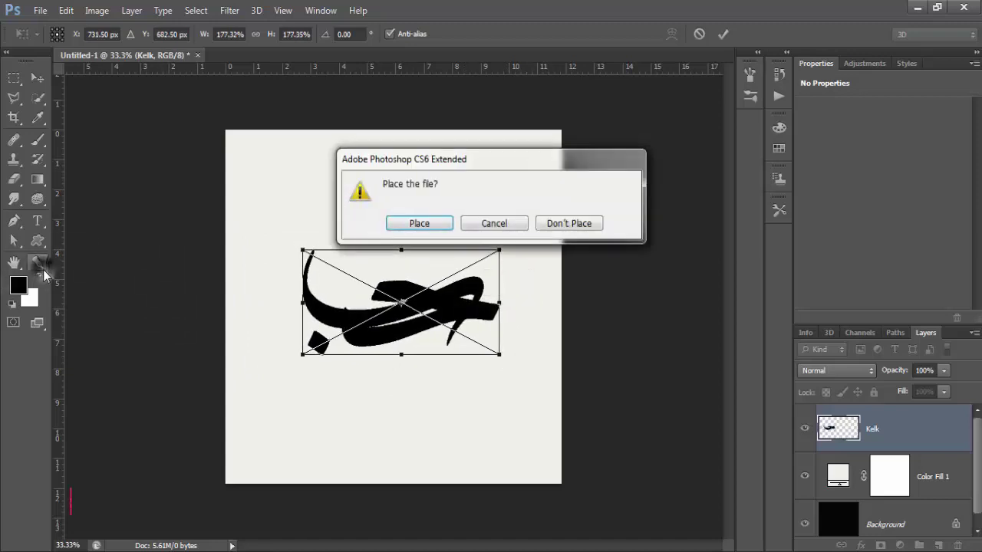
pyautogui.click(417, 224)
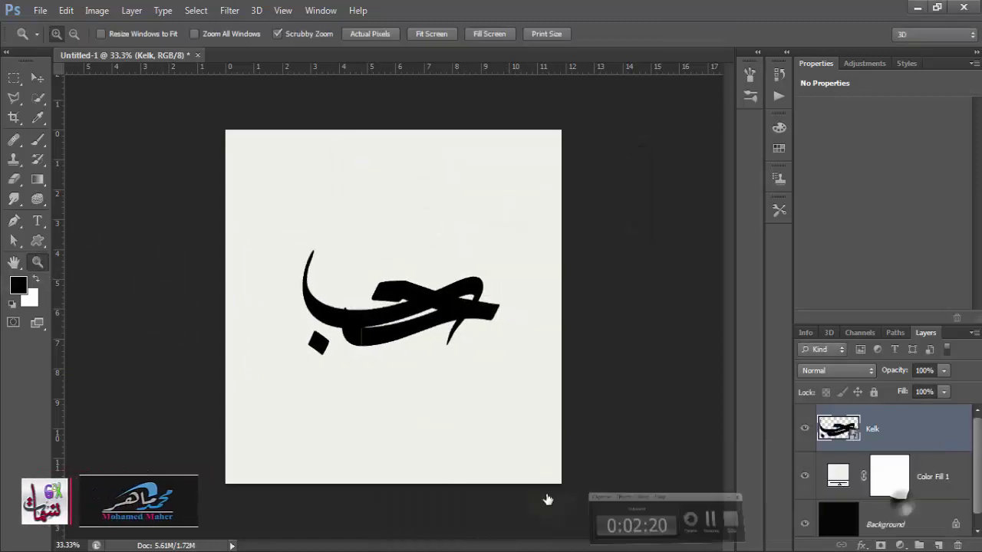
# Rasterize the Kelk layer and paint black over the light streak in its lower stroke.
pyautogui.click(416, 314)
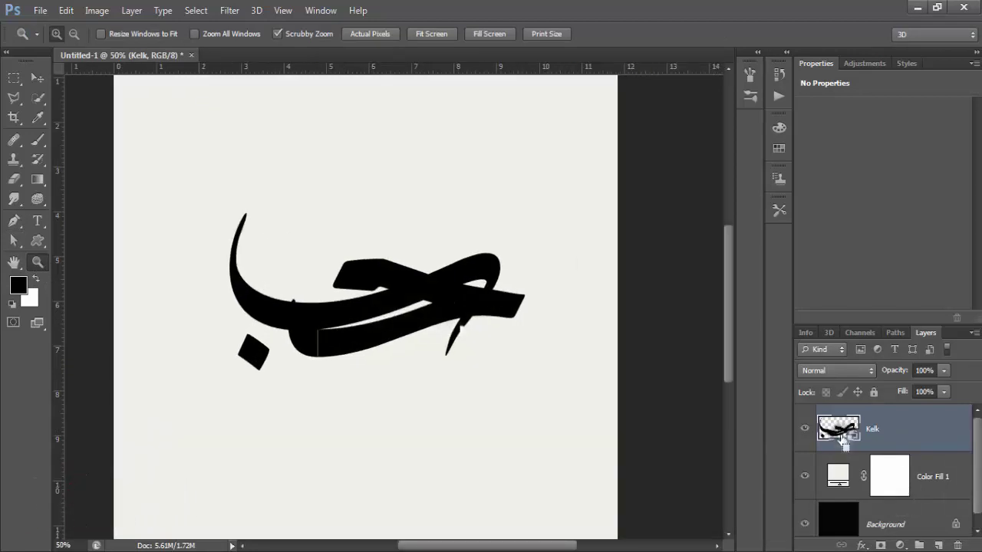
pyautogui.keyDown('ctrl'); pyautogui.click(843, 441); pyautogui.keyUp('ctrl')
pyautogui.press('b')
pyautogui.rightClick(920, 423)
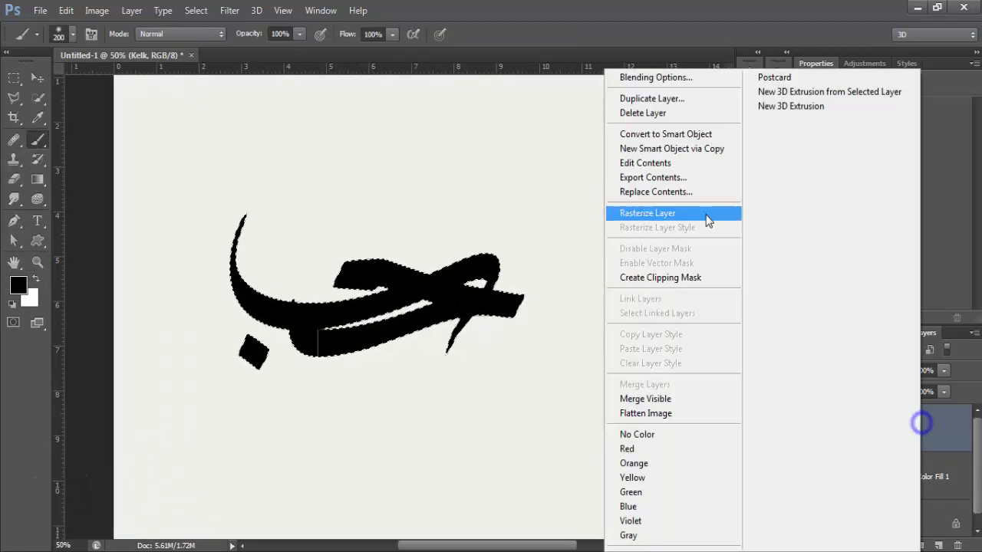
pyautogui.click(706, 220)
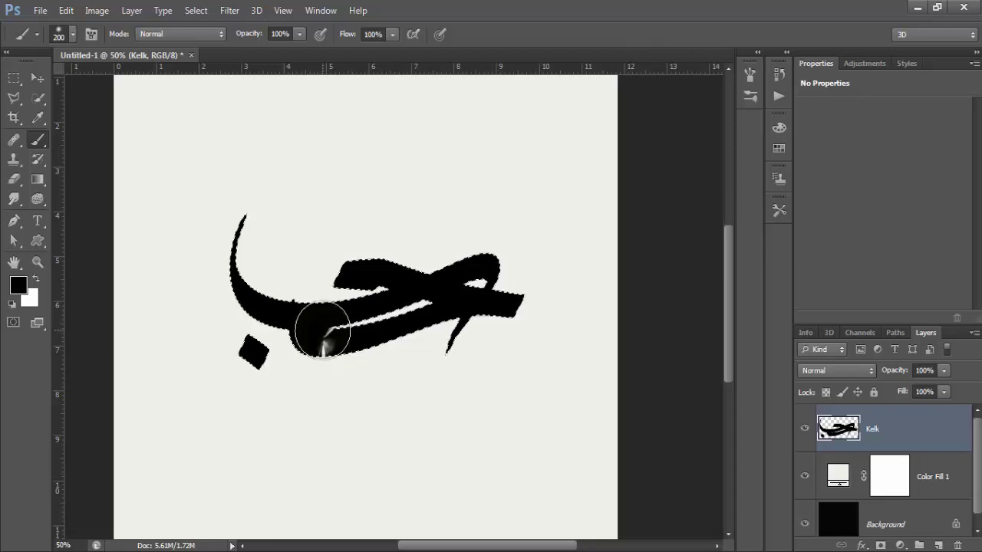
pyautogui.moveTo(322, 329); pyautogui.dragTo(376, 322)
pyautogui.hotkey('ctrl', 'd')
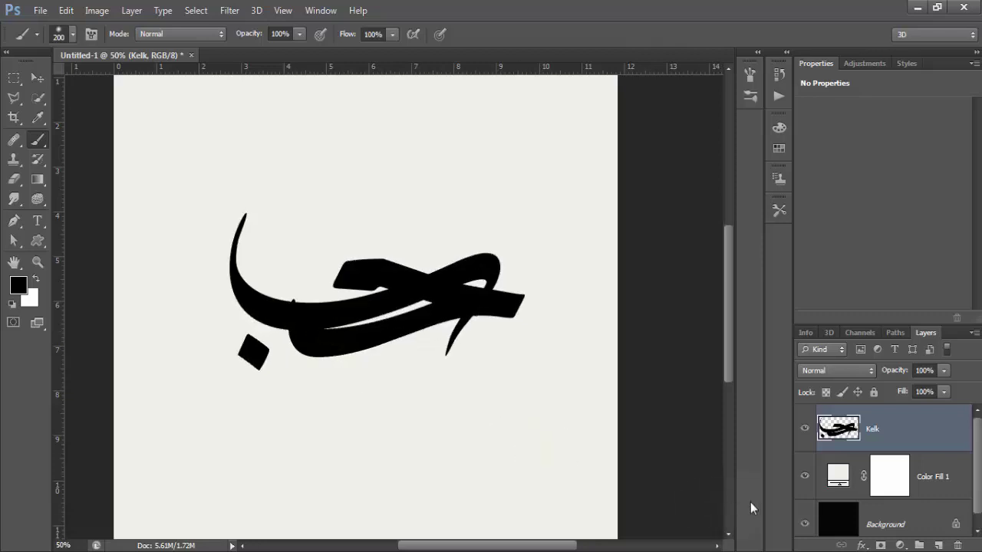
# Fit the canvas in view and add an empty Layer 1 above Kelk.
pyautogui.hotkey('ctrl', '-')
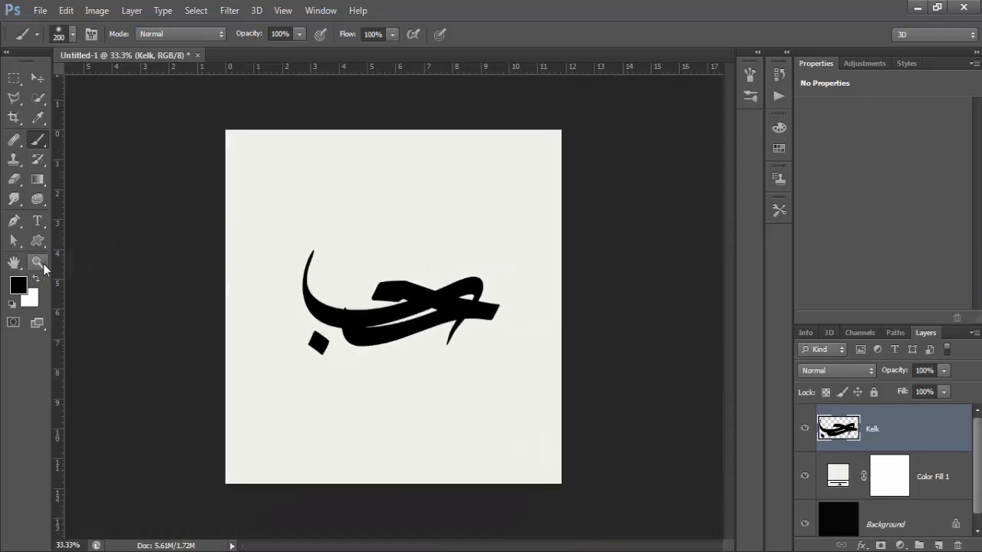
pyautogui.hotkey('ctrl', '0')
pyautogui.click(937, 545)
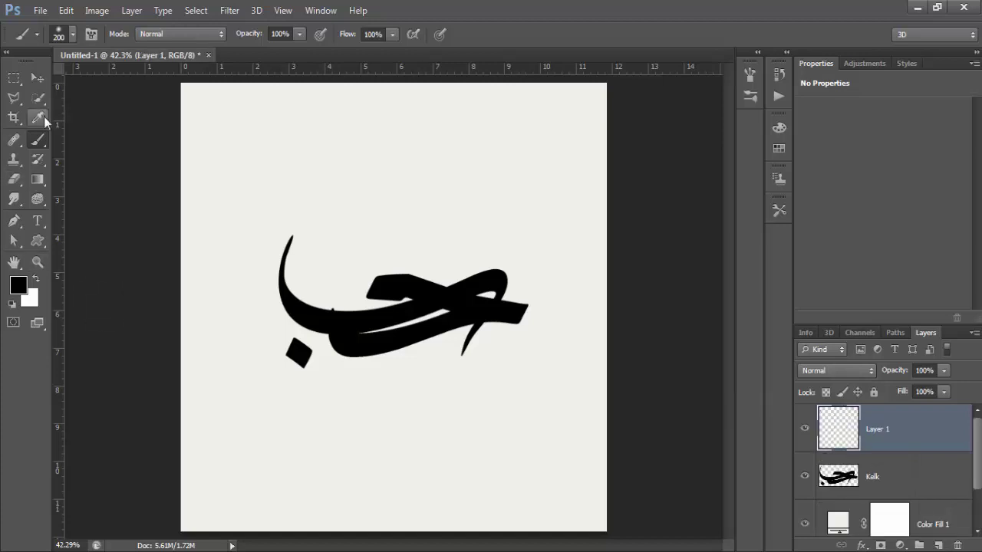
# Choose the floral vine brush preset 846.
pyautogui.click(74, 34)
pyautogui.scroll(-2, 208, 322)
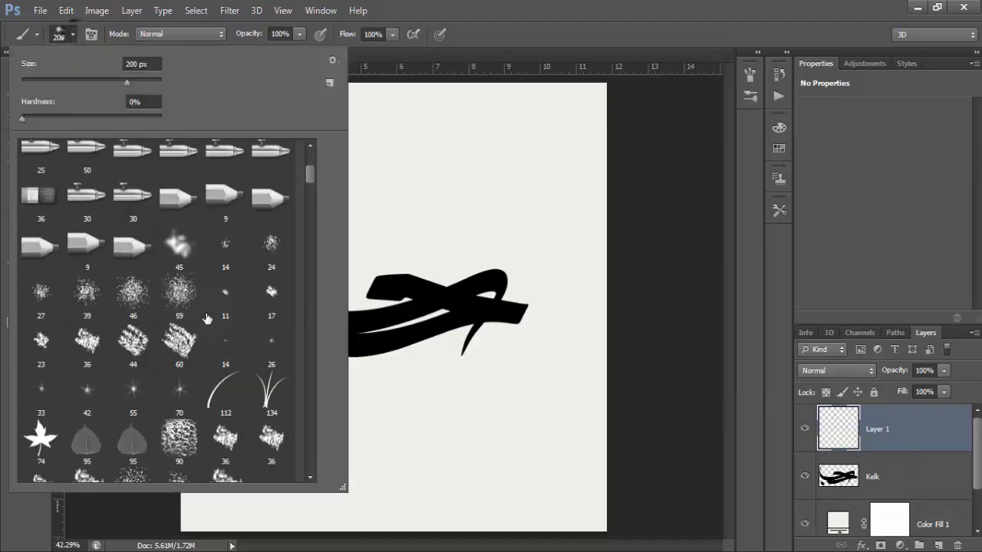
pyautogui.scroll(-3, 207, 318)
pyautogui.scroll(-3, 207, 318)
pyautogui.scroll(-3, 208, 322)
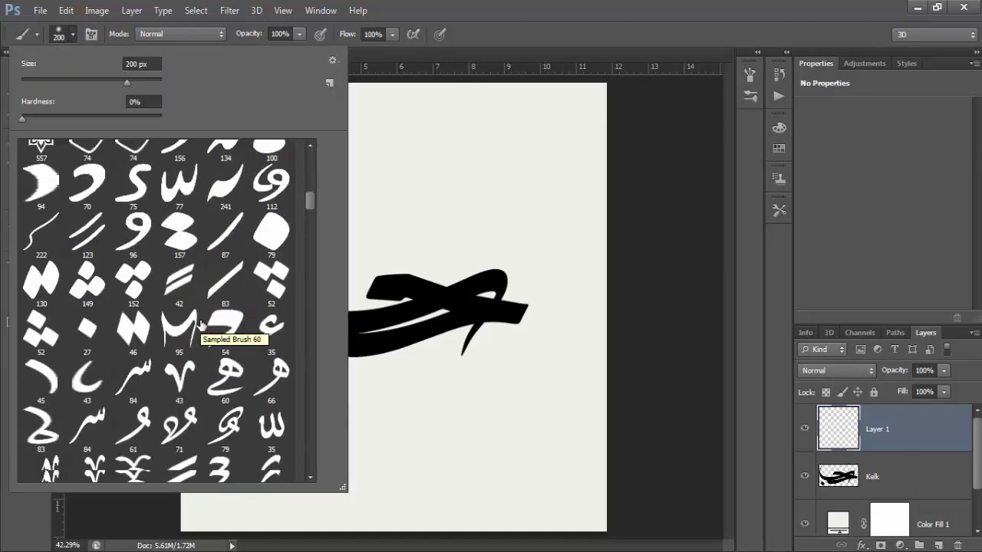
pyautogui.scroll(-3, 203, 322)
pyautogui.scroll(-3, 201, 299)
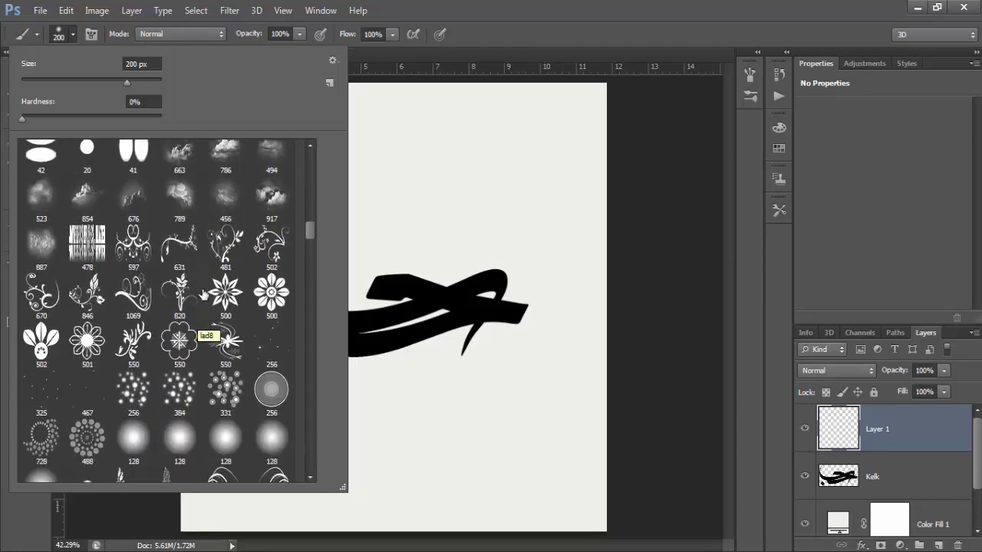
pyautogui.click(108, 305)
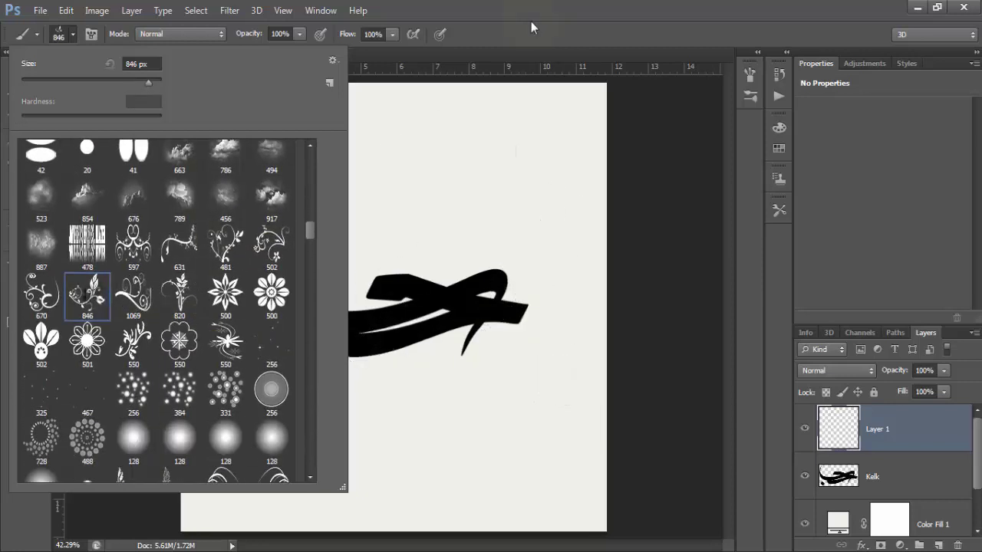
pyautogui.click(468, 4)
# Float the Brush panel beside the canvas and rotate the vine tip to about -85°.
pyautogui.click(97, 35)
pyautogui.moveTo(639, 66); pyautogui.dragTo(769, 85)
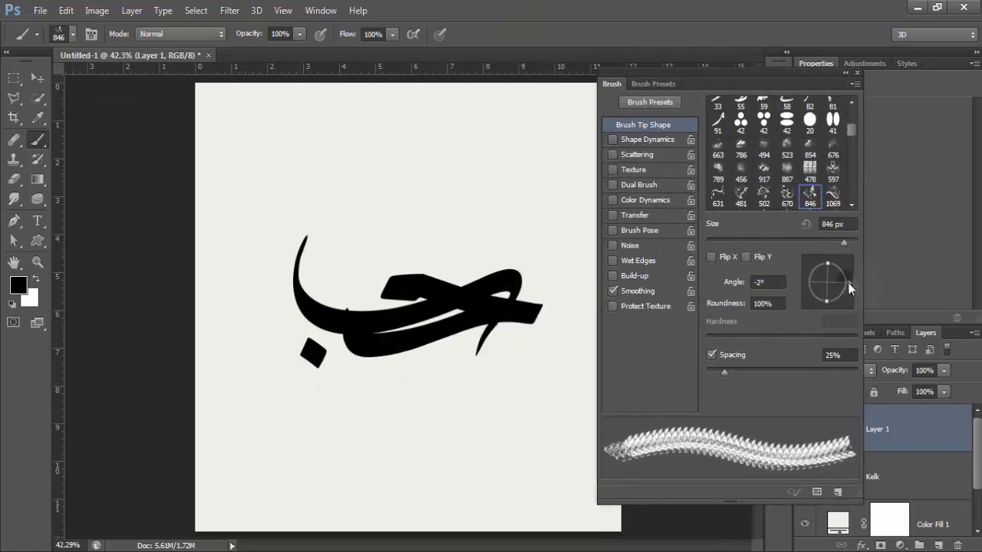
pyautogui.moveTo(847, 282)
pyautogui.mouseDown()
pyautogui.moveTo(828, 305)
pyautogui.moveTo(825, 293)
pyautogui.moveTo(830, 306)
pyautogui.mouseUp()
# Resize the vine brush to 600 px and stamp a vine below the calligraphy's right end.
pyautogui.press('[')
pyautogui.press('[')
pyautogui.press('[')
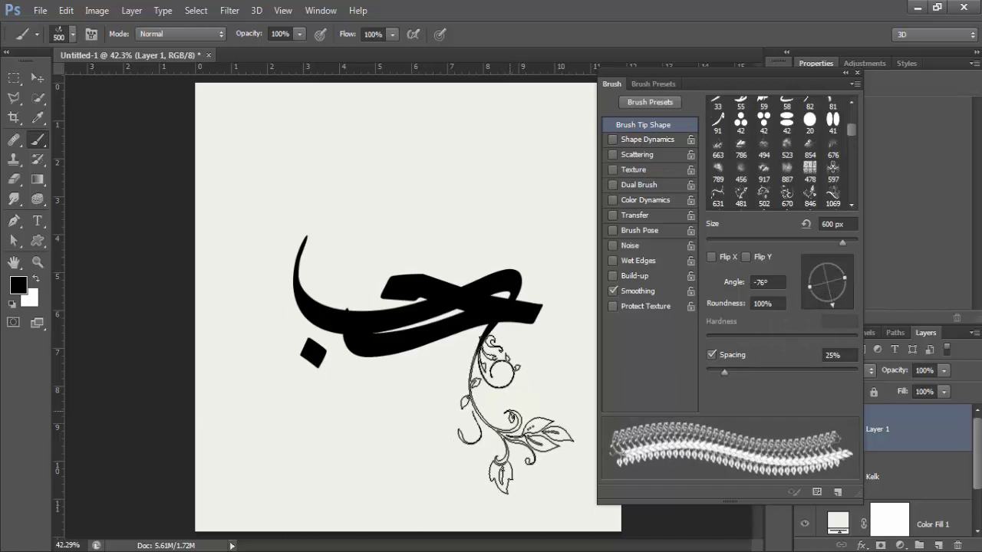
pyautogui.press('Return')
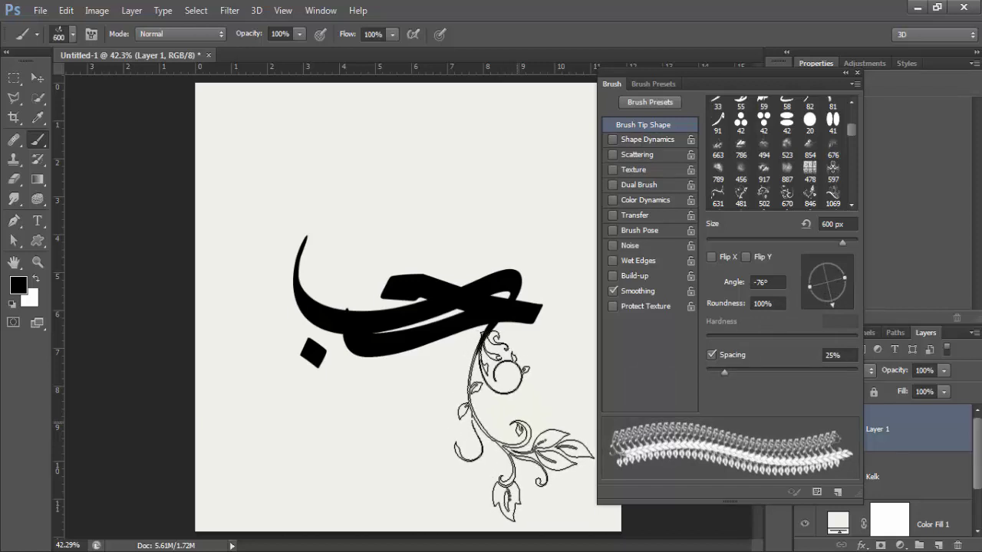
pyautogui.click(515, 418)
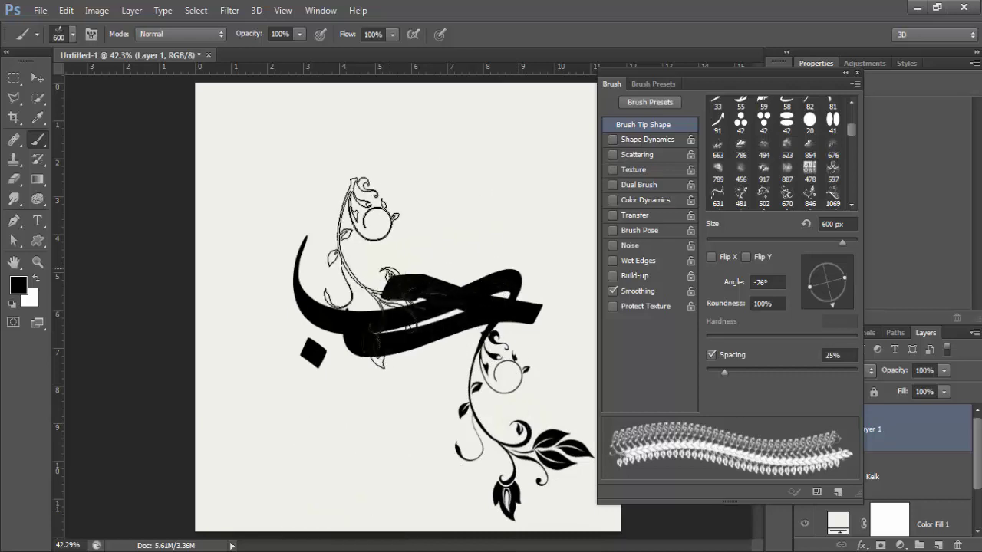
# Mirror and rotate the vine tip, then stamp a vine above the calligraphy's left end.
pyautogui.click(747, 257)
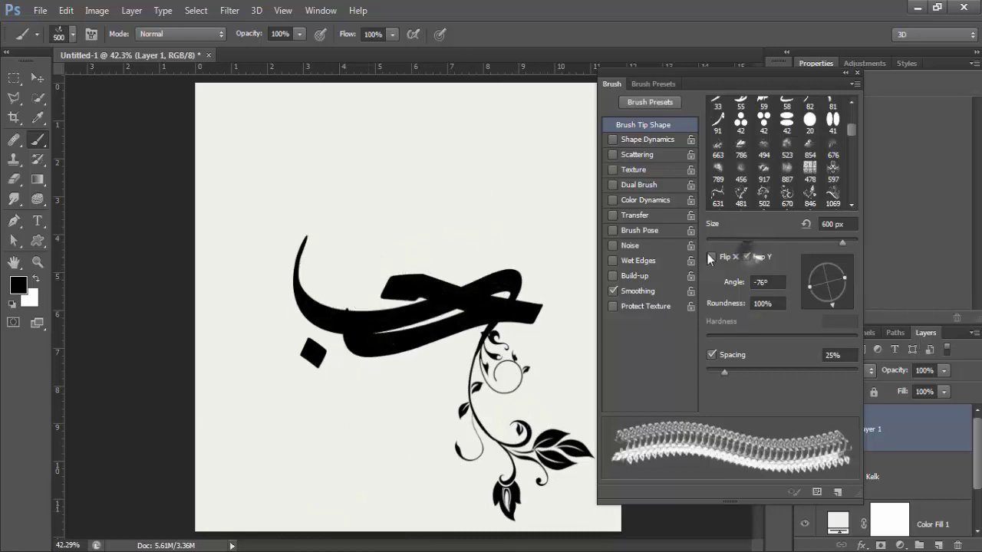
pyautogui.click(711, 257)
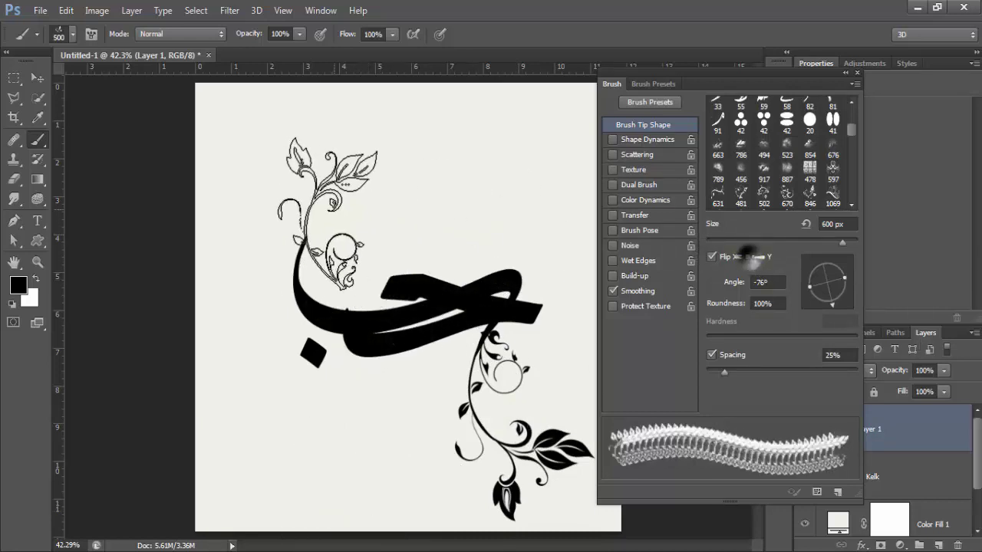
pyautogui.click(747, 257)
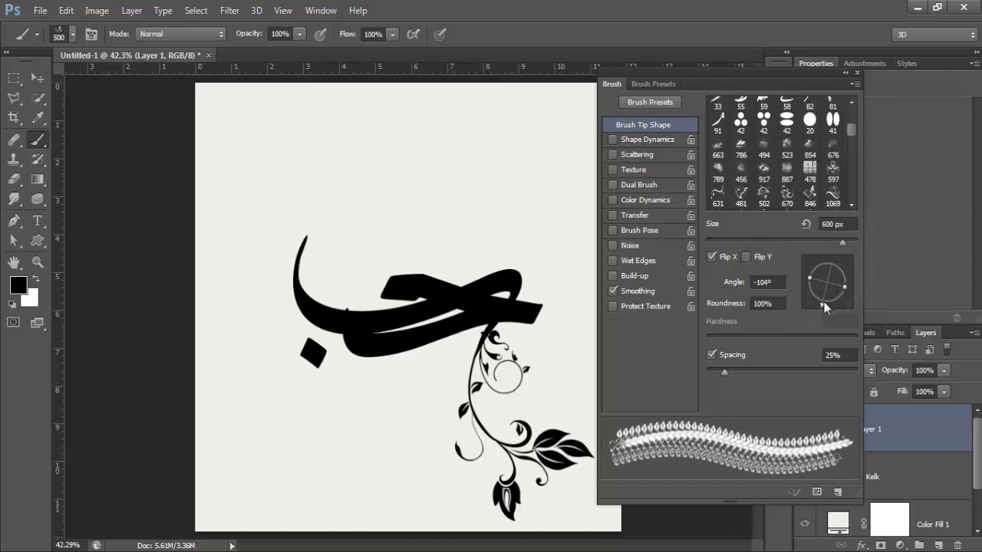
pyautogui.moveTo(823, 305); pyautogui.dragTo(808, 296)
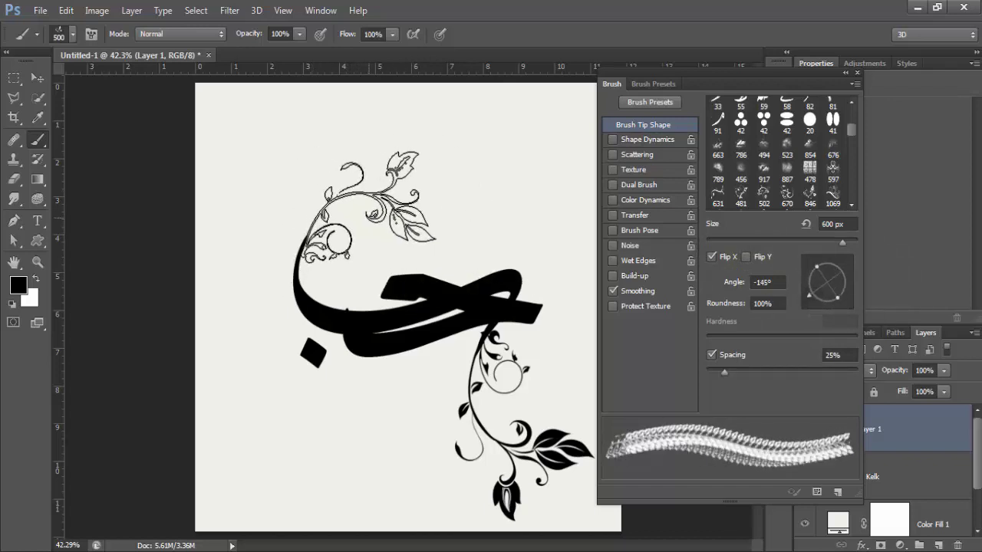
pyautogui.click(368, 205)
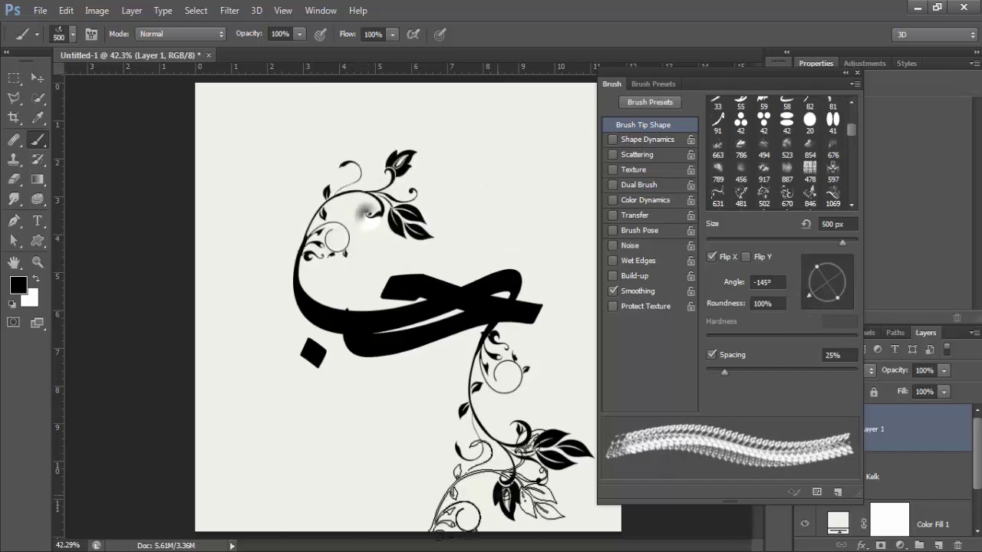
# On new Layer 2, stamp 200 px star-flowers on the upper and lower vines.
pyautogui.press('F5')
pyautogui.click(938, 545)
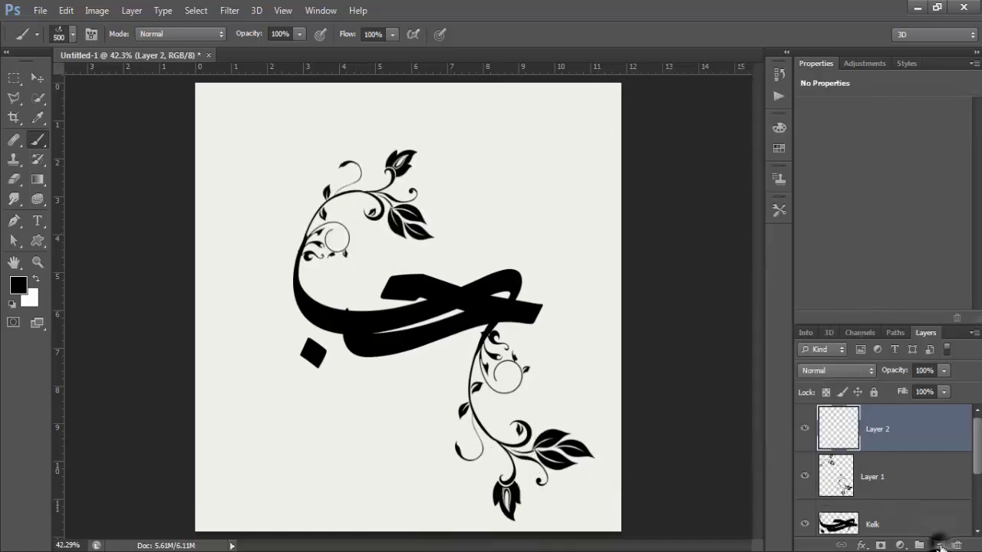
pyautogui.click(63, 34)
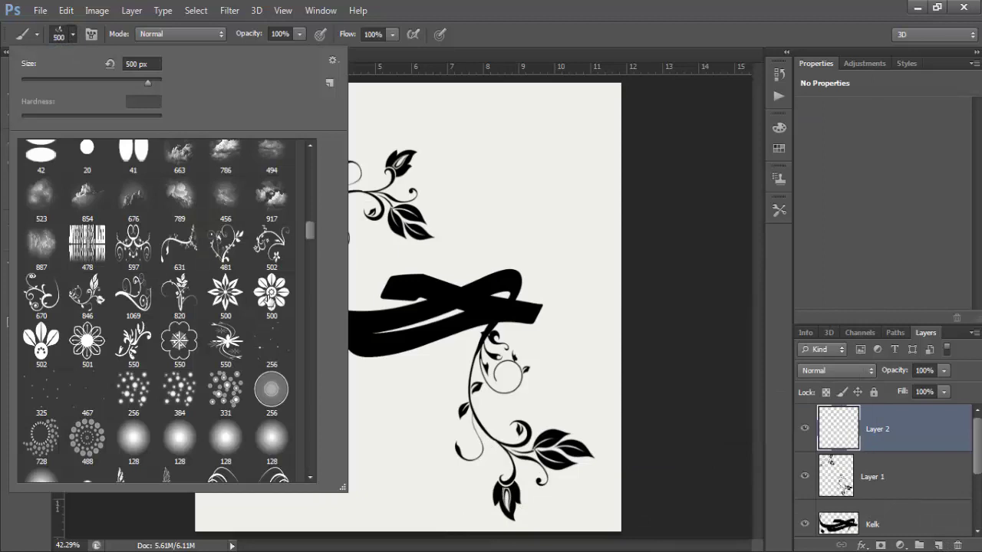
pyautogui.doubleClick(226, 291)
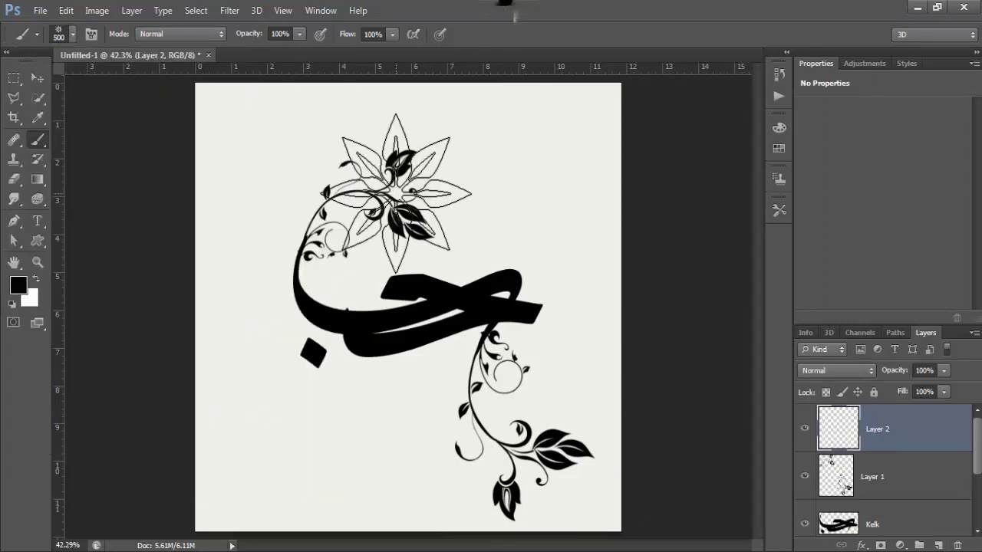
pyautogui.press('[')
pyautogui.press('[')
pyautogui.press('[')
pyautogui.press('[')
pyautogui.click(390, 193)
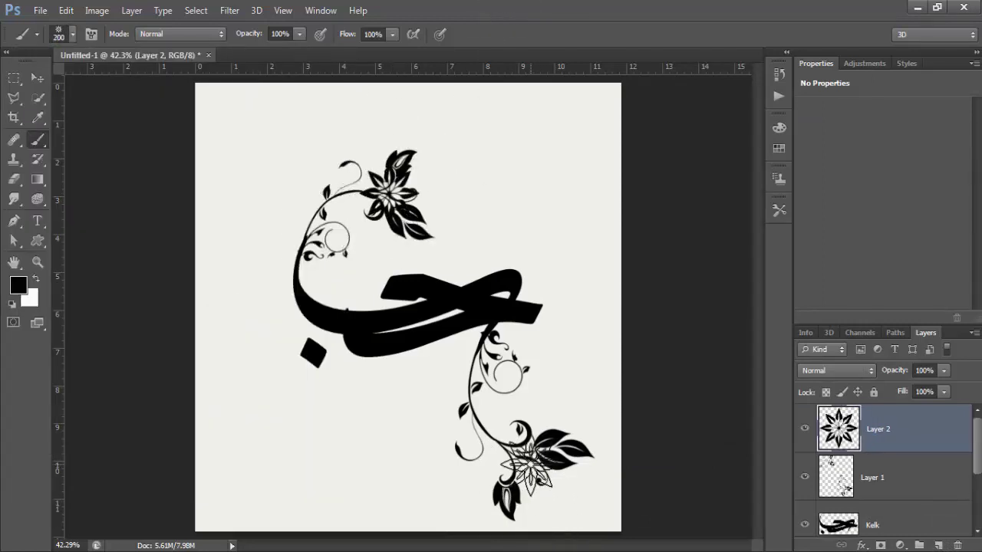
pyautogui.click(521, 458)
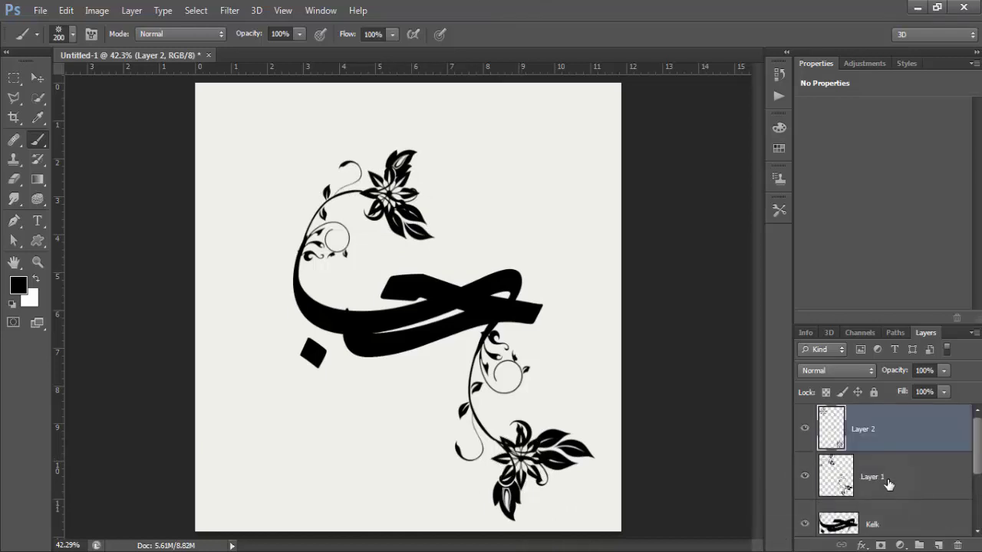
pyautogui.keyDown('shift'); pyautogui.click(894, 513); pyautogui.keyUp('shift')
# Shift all the artwork slightly up-left and merge the vines layer into Kelk.
pyautogui.press('v')
pyautogui.moveTo(353, 322); pyautogui.dragTo(340, 301)
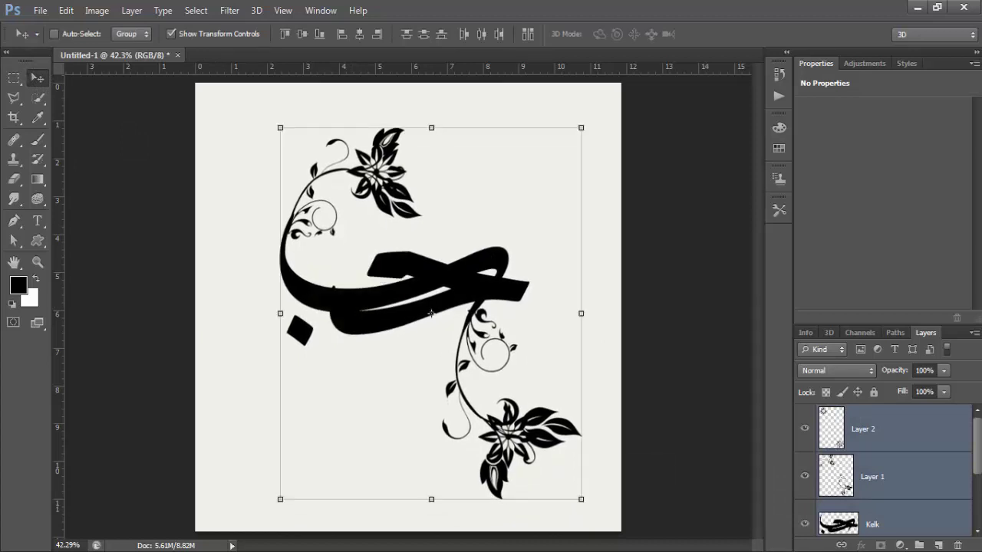
pyautogui.press('z')
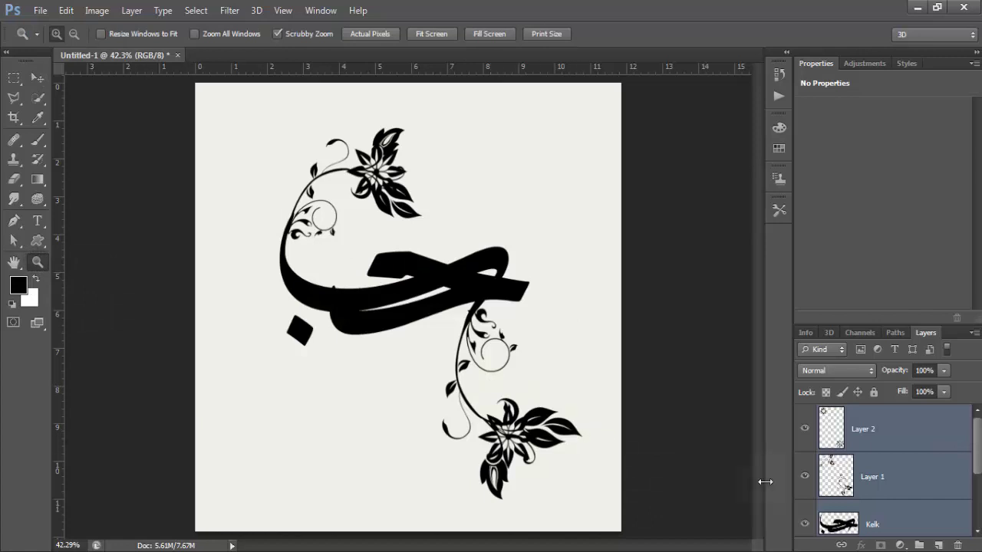
pyautogui.hotkey('ctrl', 'e')
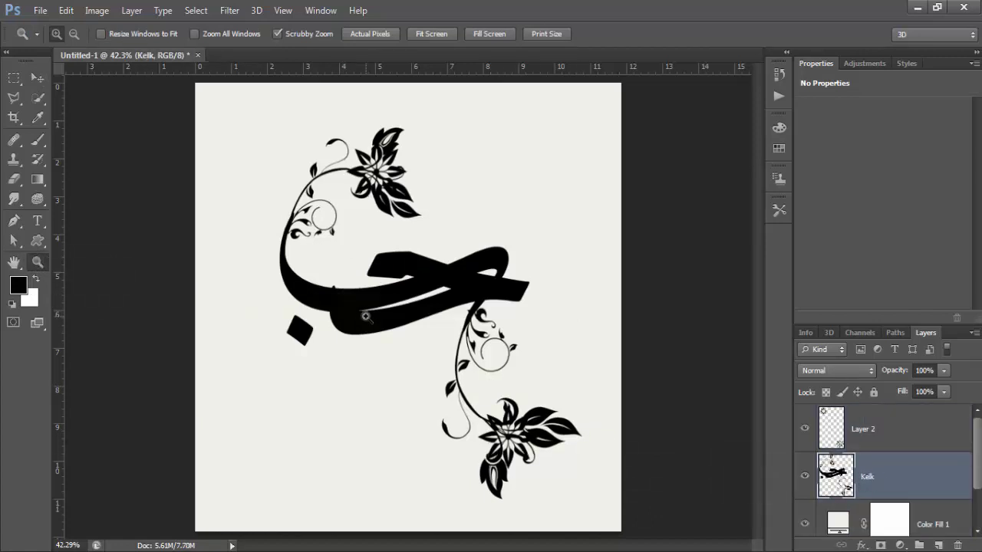
# Crop the canvas to a tighter portrait frame around the calligraphy and vines.
pyautogui.click(14, 117)
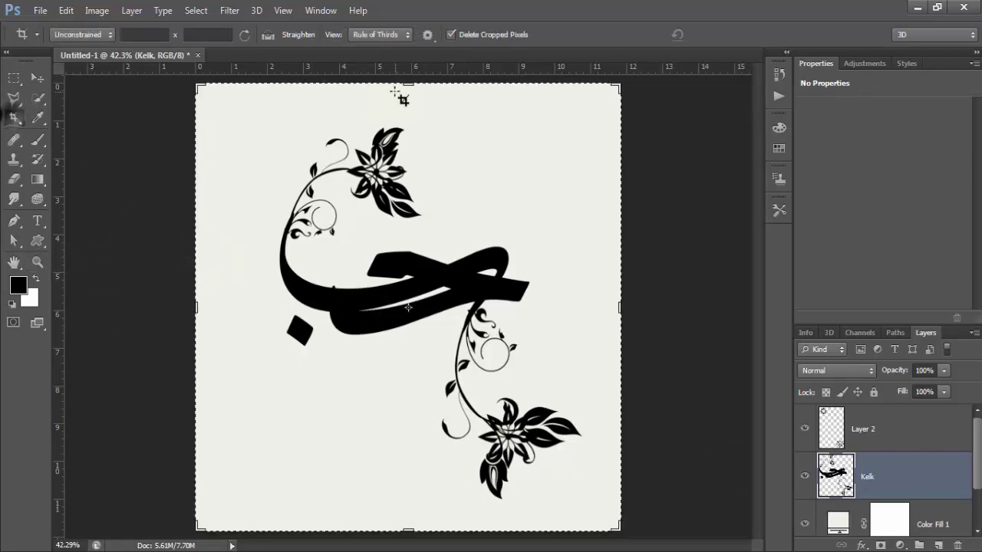
pyautogui.moveTo(408, 85); pyautogui.dragTo(414, 108)
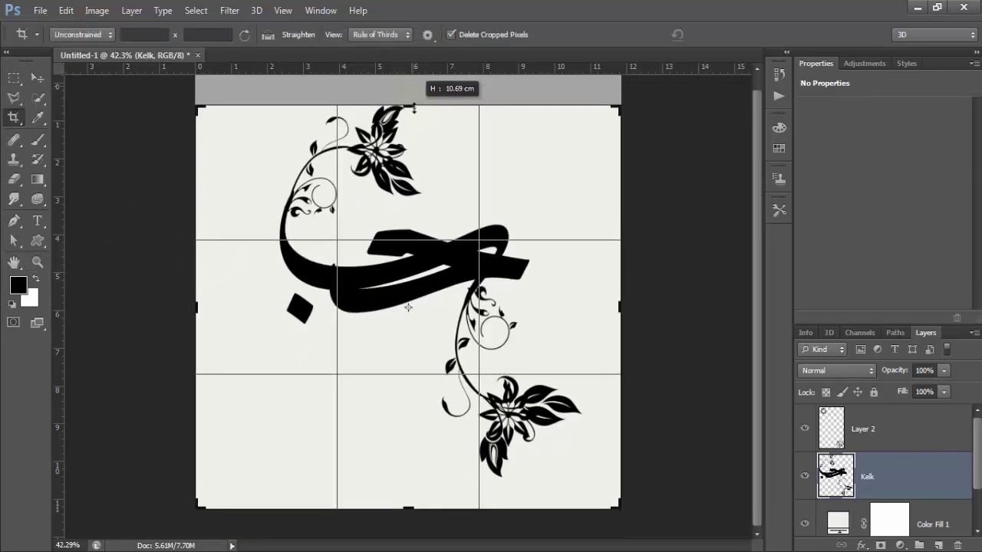
pyautogui.moveTo(408, 522); pyautogui.dragTo(414, 495)
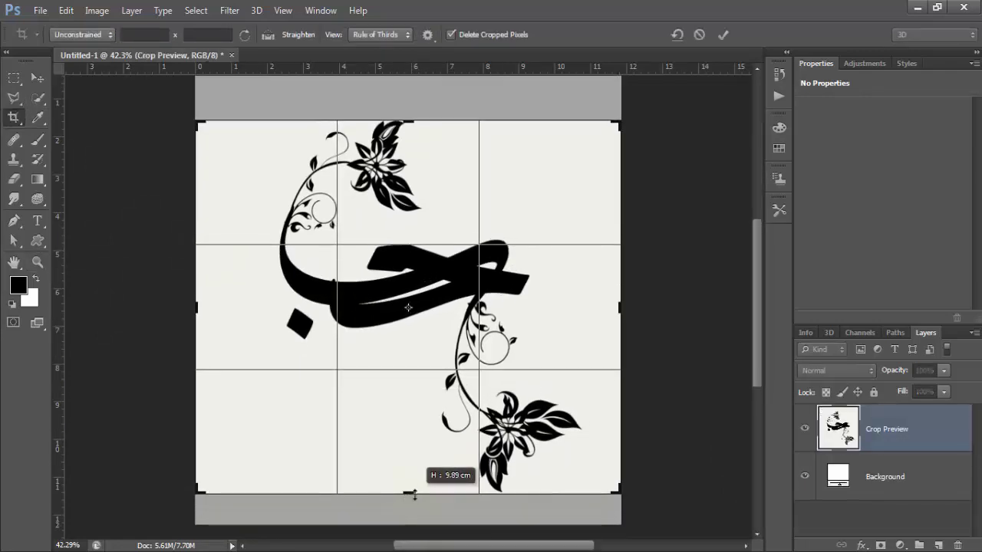
pyautogui.moveTo(197, 307); pyautogui.dragTo(236, 306)
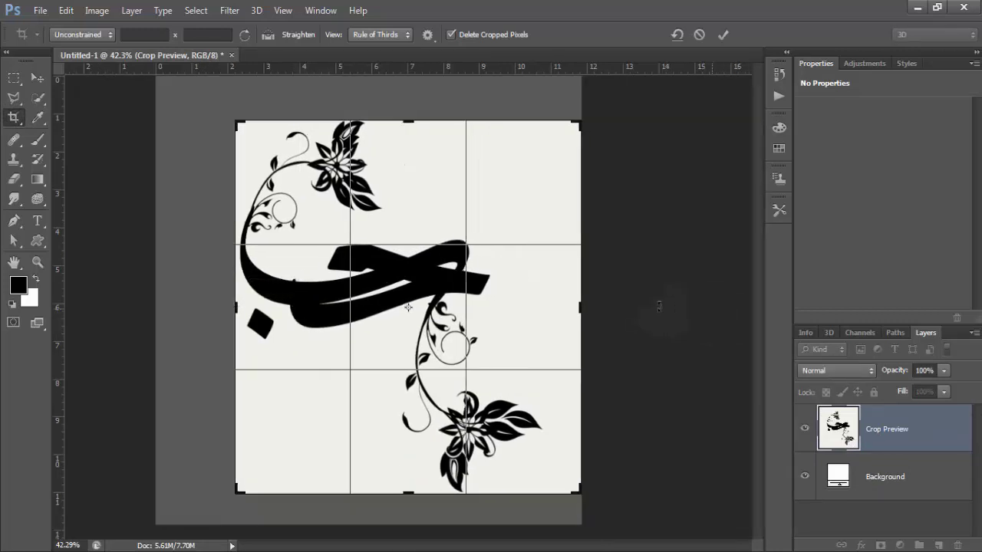
pyautogui.moveTo(580, 308); pyautogui.dragTo(564, 314)
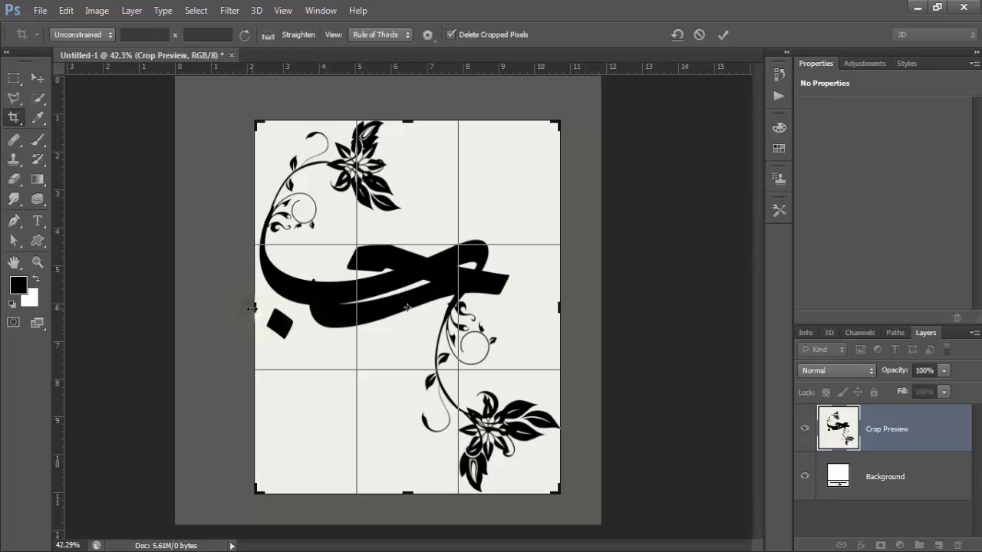
pyautogui.moveTo(252, 308); pyautogui.dragTo(238, 308)
pyautogui.moveTo(405, 490); pyautogui.dragTo(402, 493)
pyautogui.click(725, 35)
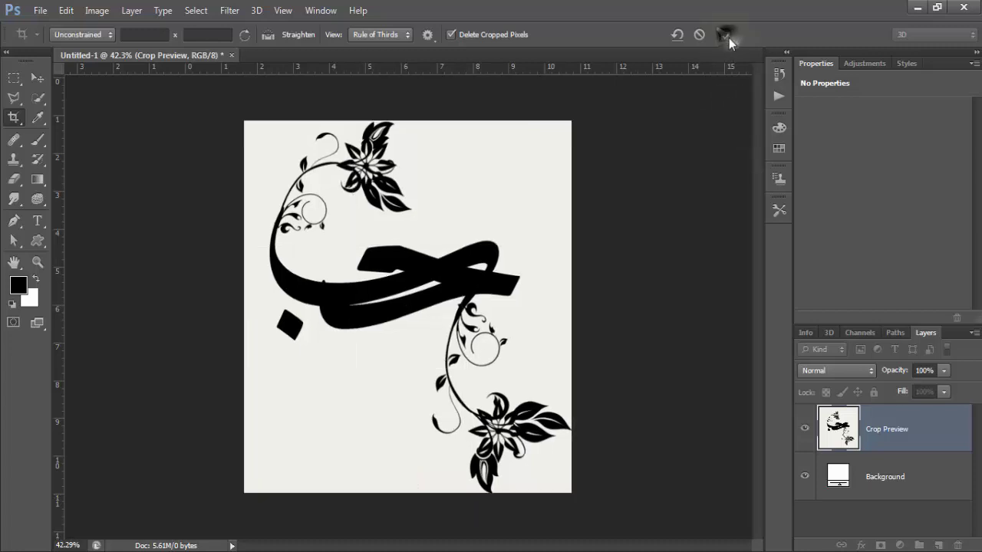
pyautogui.click(38, 262)
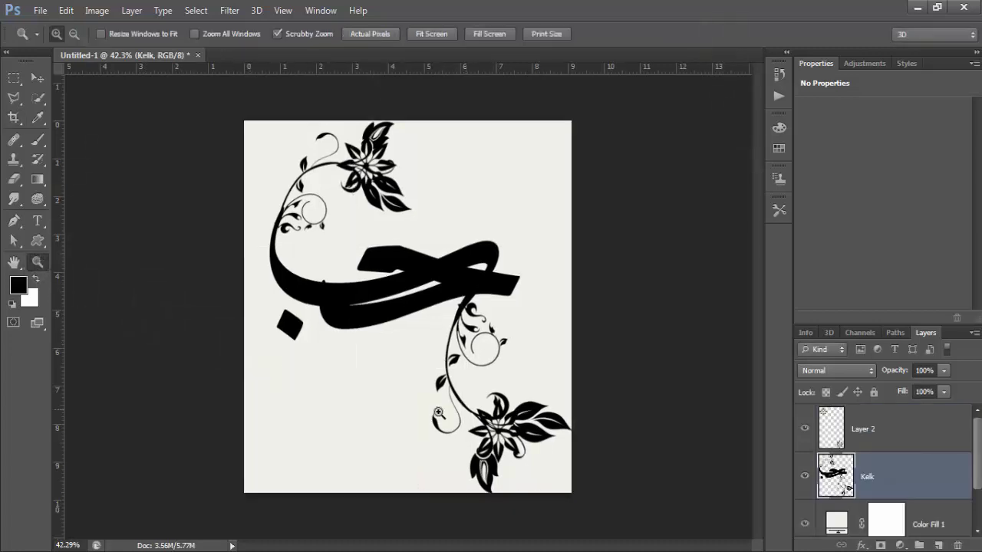
# Convert the background fill layer into a magenta linear Gradient Fill at 90°.
pyautogui.click(914, 519)
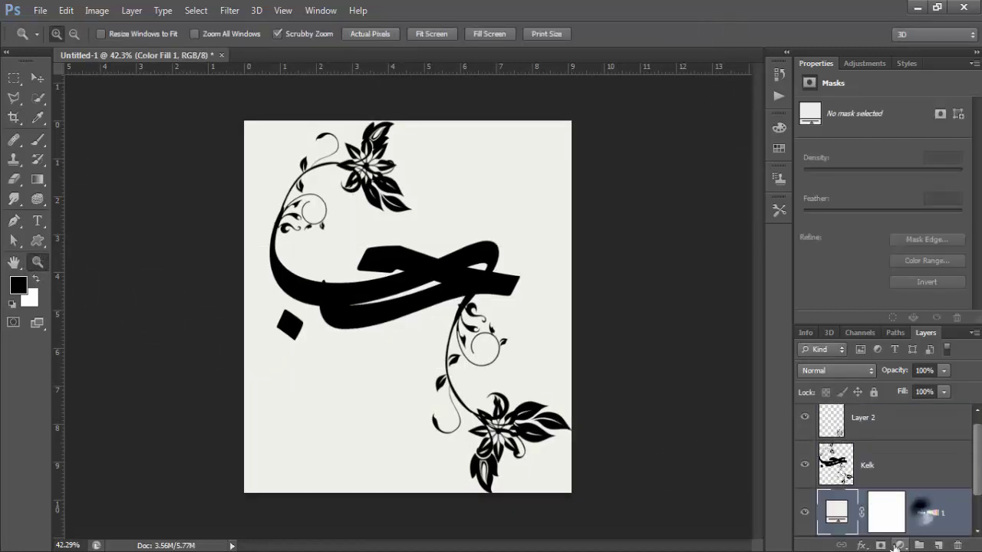
pyautogui.click(899, 545)
pyautogui.click(881, 231)
pyautogui.click(724, 300)
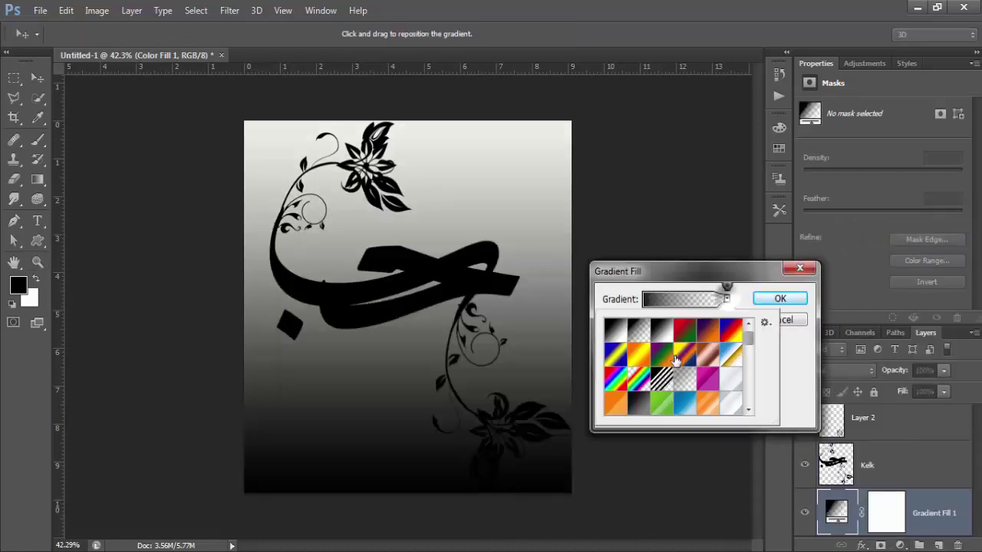
pyautogui.scroll(-3, 686, 373)
pyautogui.click(686, 373)
pyautogui.scroll(-3, 682, 366)
pyautogui.click(682, 366)
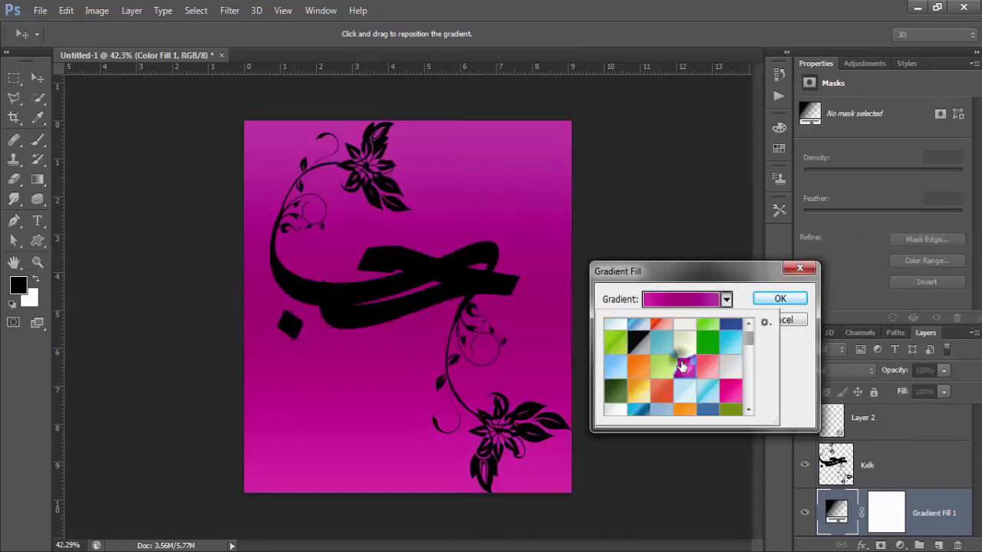
pyautogui.click(767, 302)
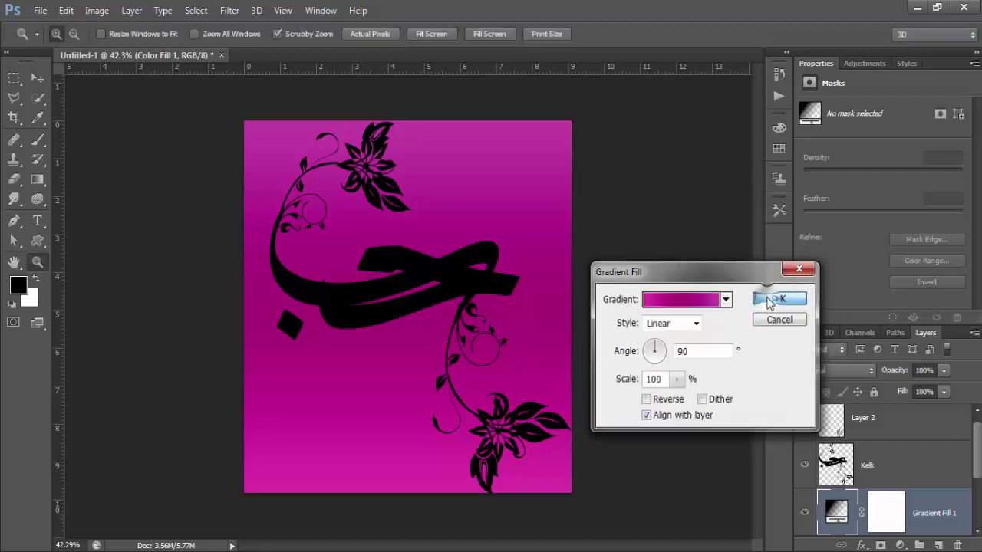
# Paint the upper right of the Gradient Fill 1 mask white with the Brush tool.
pyautogui.click(40, 143)
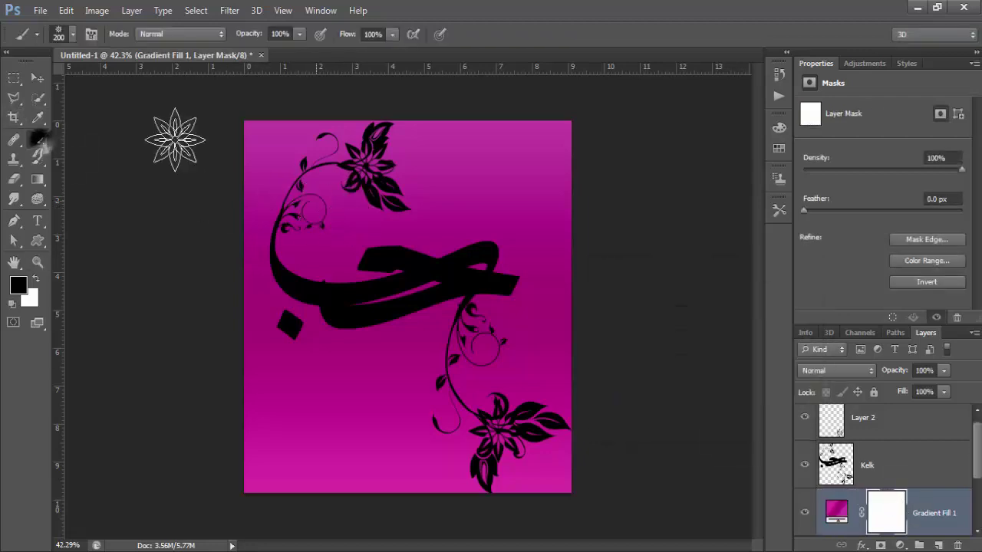
pyautogui.click(73, 33)
pyautogui.moveTo(311, 153); pyautogui.dragTo(311, 201)
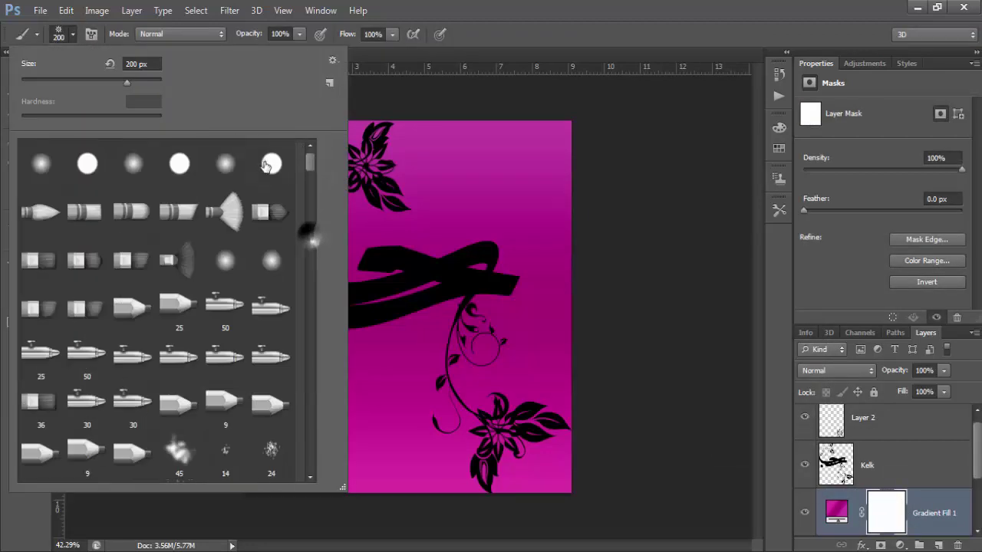
pyautogui.moveTo(452, 204)
pyautogui.mouseDown()
pyautogui.moveTo(521, 238)
pyautogui.moveTo(306, 259)
pyautogui.moveTo(307, 208)
pyautogui.moveTo(450, 171)
pyautogui.moveTo(534, 225)
pyautogui.mouseUp()
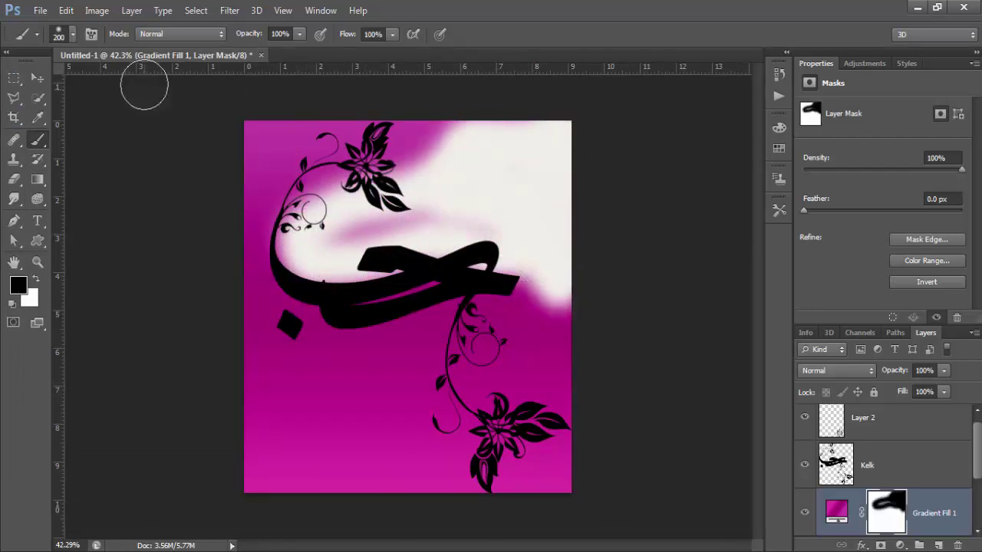
# Paint the mask around the vines and flowers with a hard round 200 px brush, refining the lower-right edge.
pyautogui.click(73, 35)
pyautogui.doubleClick(189, 166)
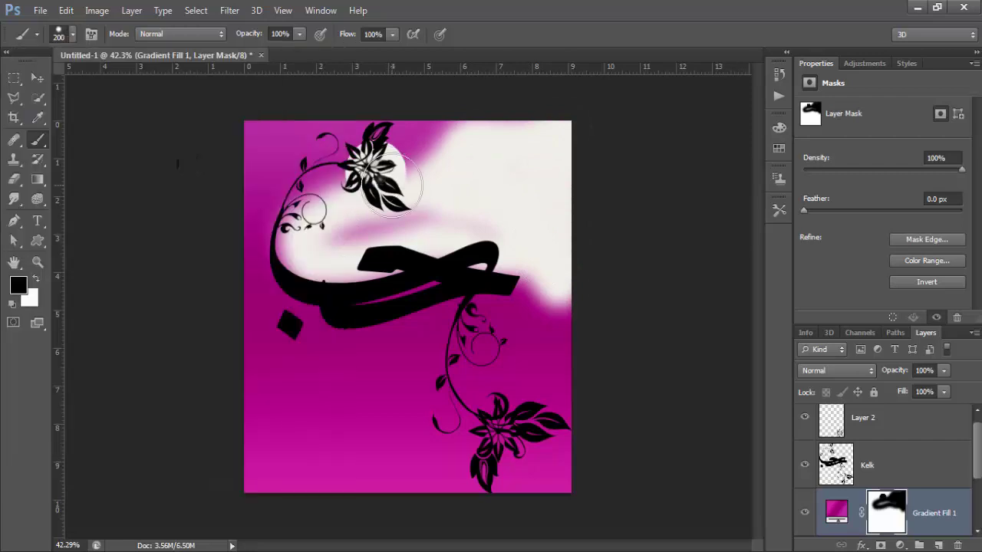
pyautogui.moveTo(376, 192)
pyautogui.mouseDown()
pyautogui.moveTo(422, 148)
pyautogui.moveTo(416, 143)
pyautogui.moveTo(394, 154)
pyautogui.moveTo(389, 175)
pyautogui.moveTo(338, 206)
pyautogui.moveTo(310, 208)
pyautogui.moveTo(329, 198)
pyautogui.moveTo(306, 220)
pyautogui.moveTo(316, 207)
pyautogui.moveTo(307, 222)
pyautogui.moveTo(317, 238)
pyautogui.moveTo(418, 226)
pyautogui.moveTo(358, 277)
pyautogui.moveTo(438, 237)
pyautogui.moveTo(401, 177)
pyautogui.moveTo(542, 283)
pyautogui.moveTo(542, 487)
pyautogui.mouseUp()
pyautogui.moveTo(520, 485)
pyautogui.mouseDown()
pyautogui.moveTo(539, 479)
pyautogui.moveTo(477, 349)
pyautogui.moveTo(486, 335)
pyautogui.moveTo(526, 350)
pyautogui.mouseUp()
pyautogui.moveTo(371, 204); pyautogui.dragTo(495, 141)
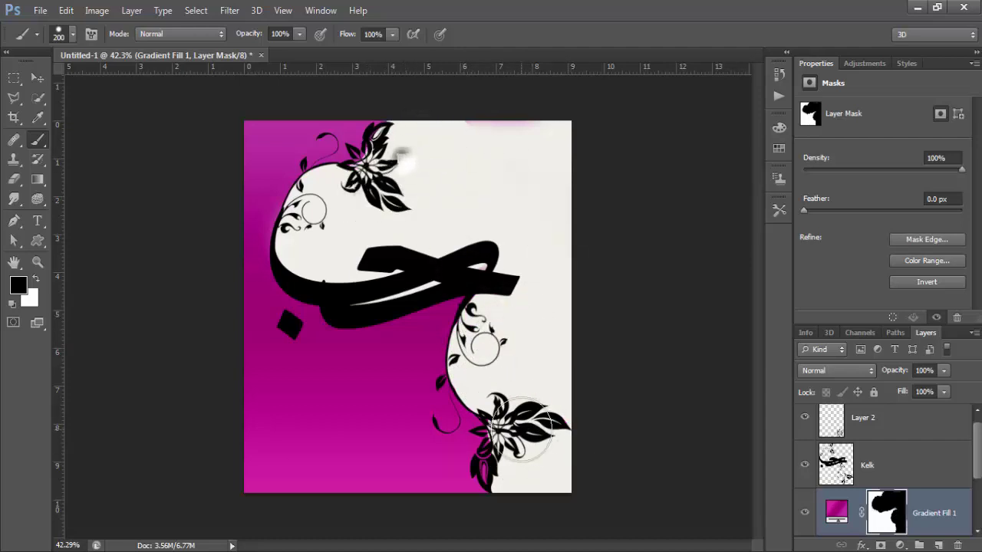
pyautogui.moveTo(506, 429); pyautogui.dragTo(536, 441)
pyautogui.press('x')
pyautogui.press('[')
pyautogui.press('[')
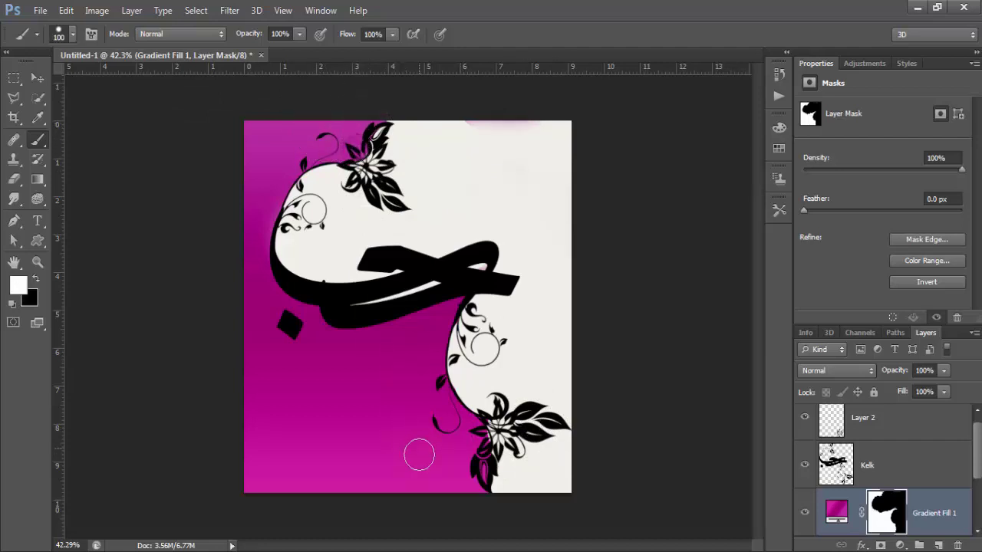
pyautogui.moveTo(476, 443)
pyautogui.mouseDown()
pyautogui.moveTo(466, 449)
pyautogui.moveTo(474, 442)
pyautogui.mouseUp()
# Select the Color Fill 1 layer and add a new Gradient fill layer.
pyautogui.click(964, 460)
pyautogui.scroll(-1, 937, 475)
pyautogui.click(937, 467)
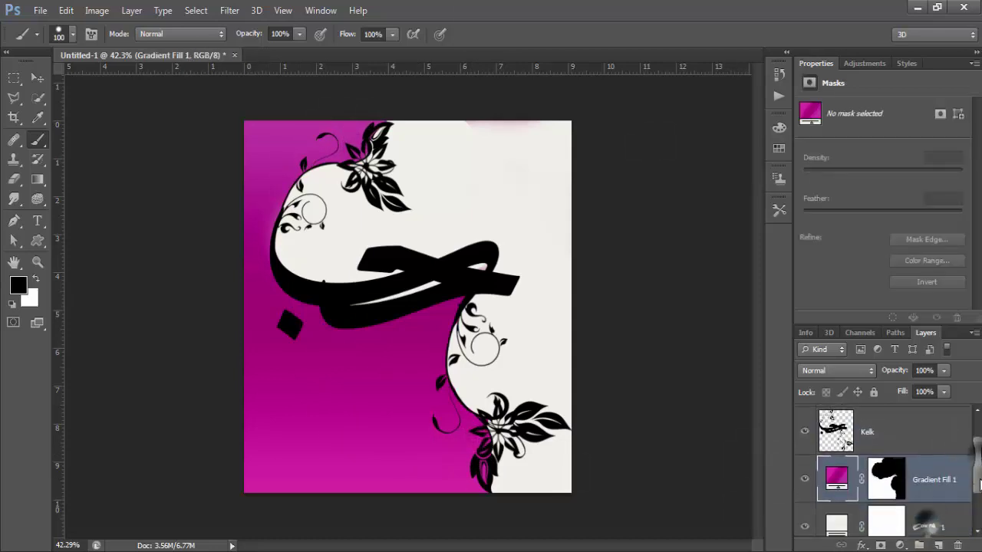
pyautogui.scroll(-1, 938, 479)
pyautogui.click(937, 475)
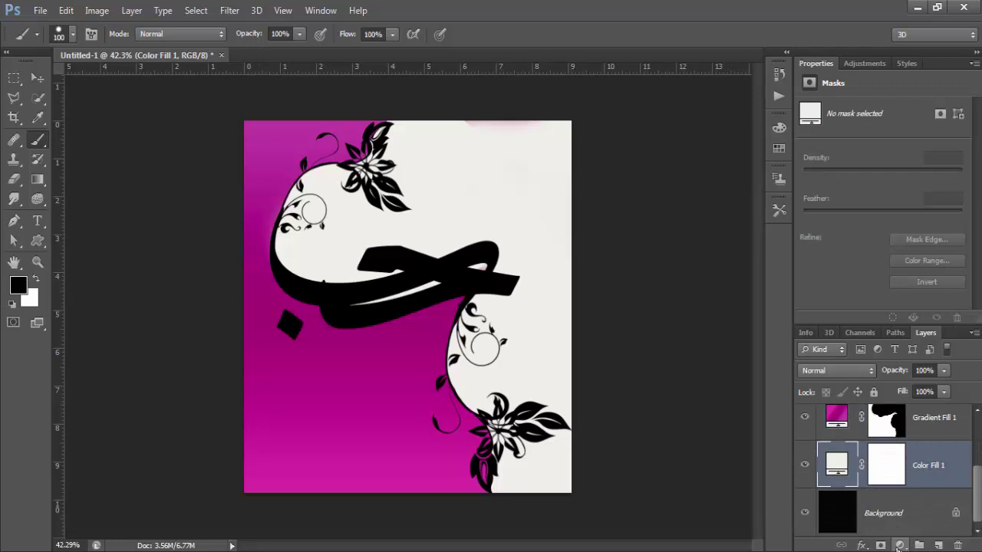
pyautogui.click(899, 545)
pyautogui.click(865, 230)
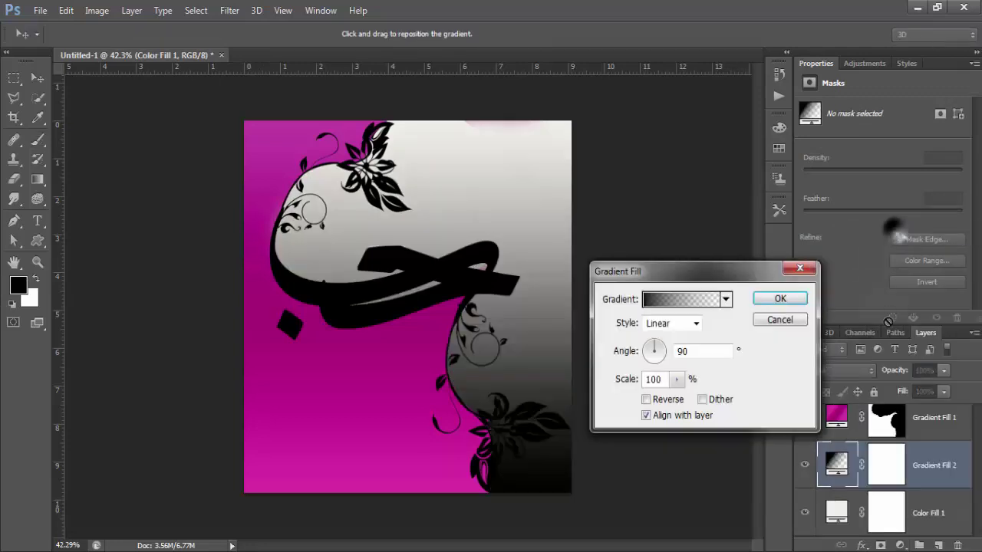
# Choose the silver-grey gradient preset for Gradient Fill 2 and confirm it.
pyautogui.click(726, 299)
pyautogui.click(686, 349)
pyautogui.scroll(1, 687, 361)
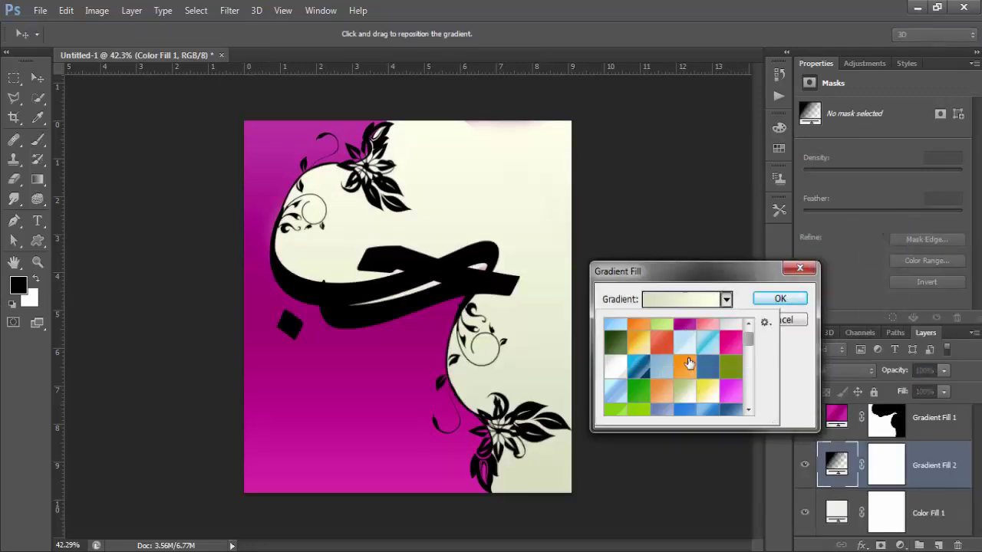
pyautogui.scroll(1, 688, 367)
pyautogui.scroll(-2, 688, 366)
pyautogui.scroll(-2, 687, 368)
pyautogui.scroll(-2, 686, 369)
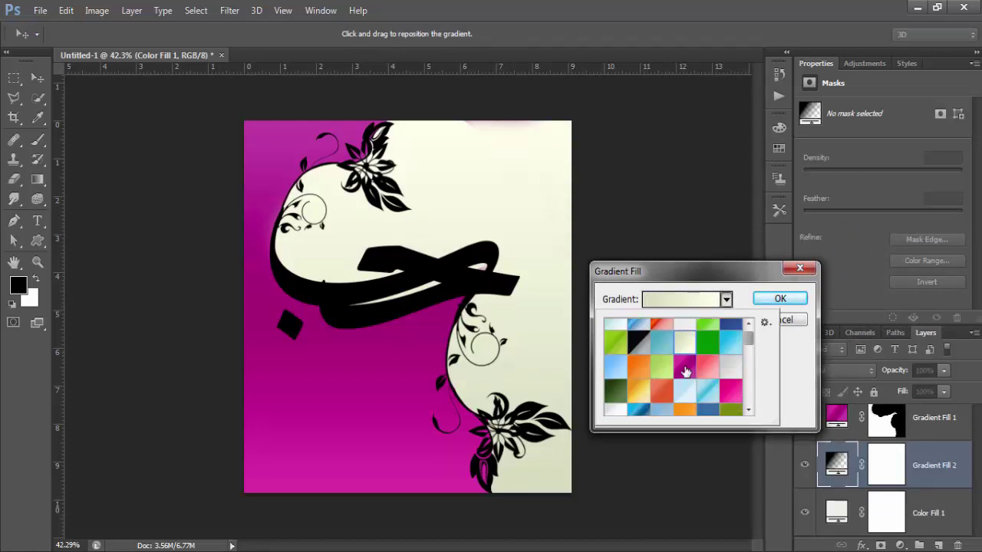
pyautogui.scroll(-2, 685, 372)
pyautogui.scroll(-2, 685, 372)
pyautogui.scroll(-2, 682, 369)
pyautogui.click(680, 361)
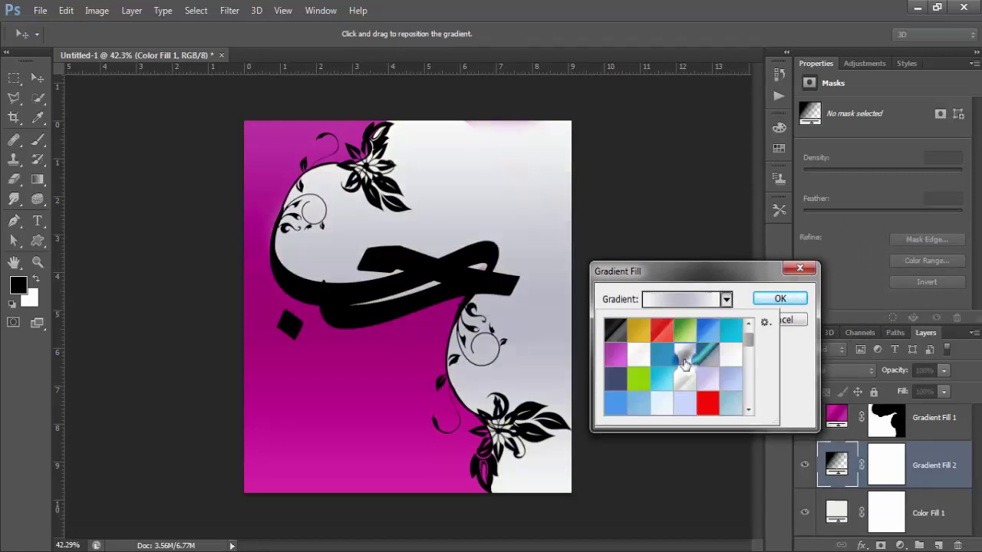
pyautogui.click(681, 378)
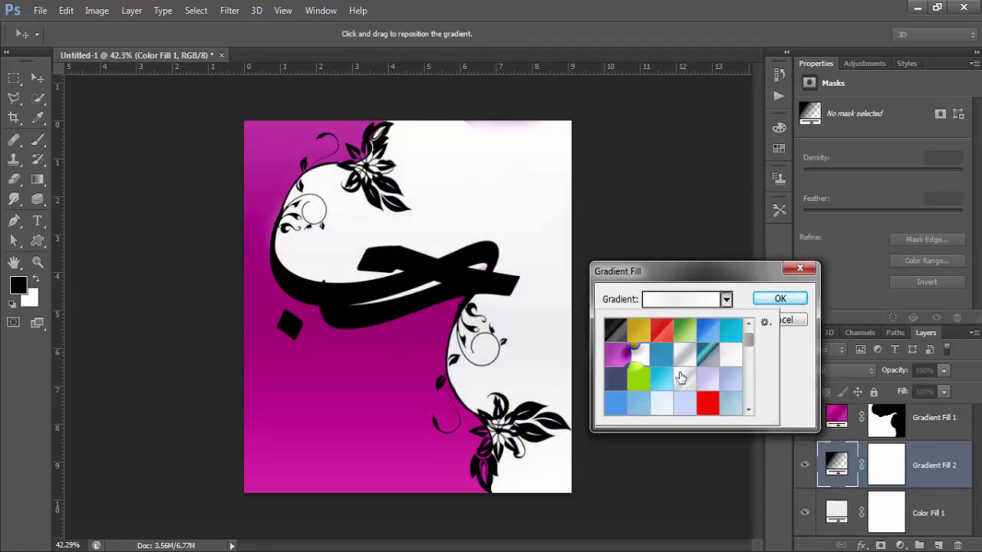
pyautogui.click(684, 375)
pyautogui.click(779, 299)
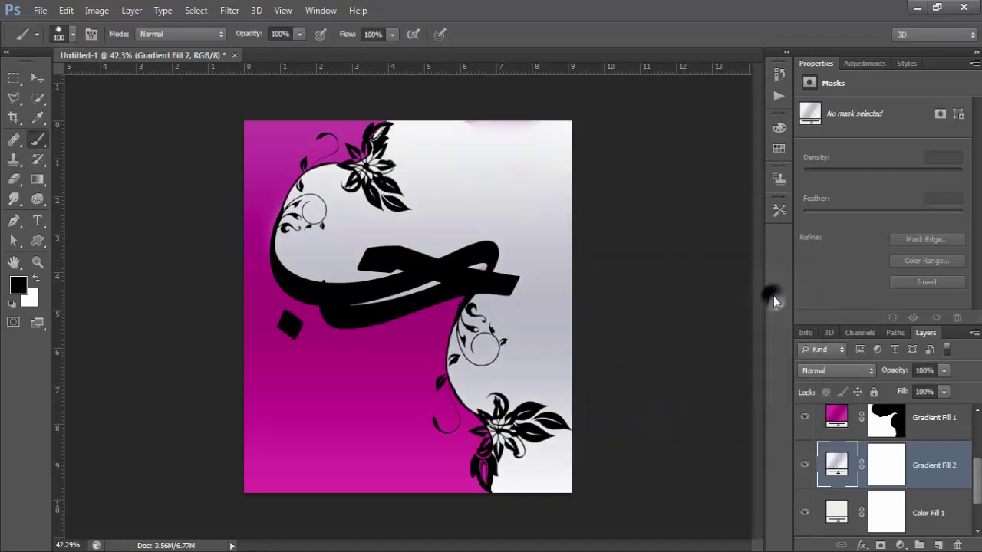
pyautogui.scroll(2, 934, 522)
pyautogui.click(916, 479)
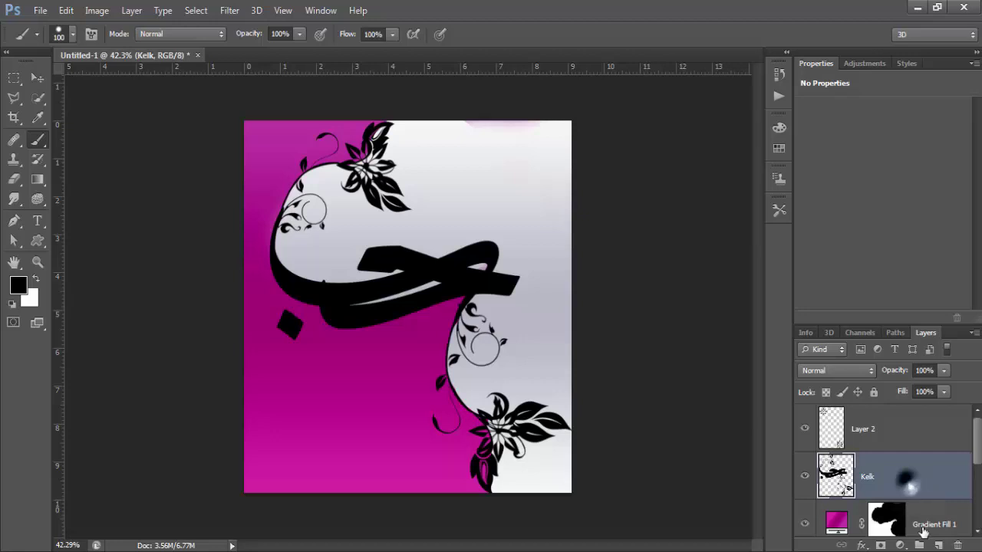
# Give the Kelk layer a dark red Gradient Overlay style.
pyautogui.doubleClick(912, 477)
pyautogui.moveTo(491, 181); pyautogui.dragTo(650, 162)
pyautogui.click(636, 362)
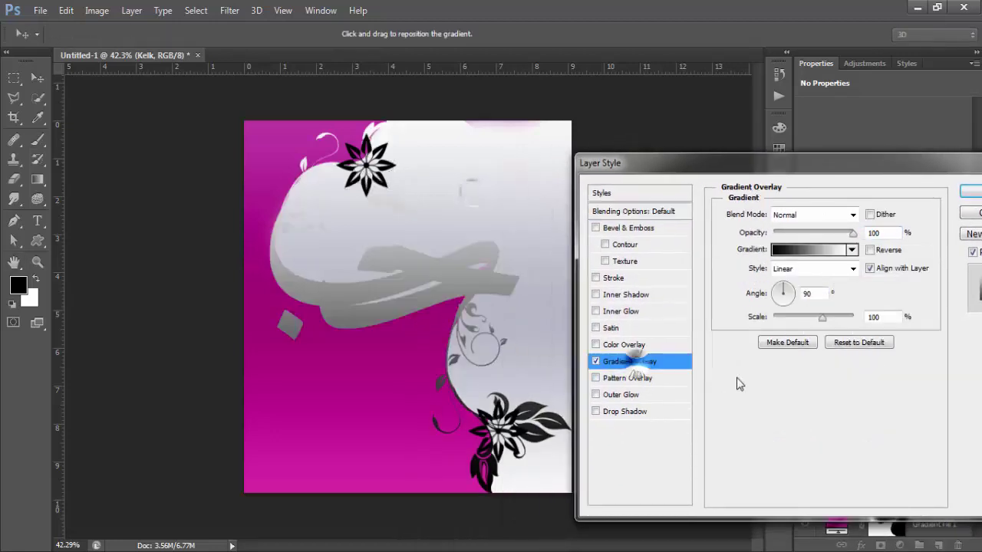
pyautogui.click(851, 249)
pyautogui.click(827, 328)
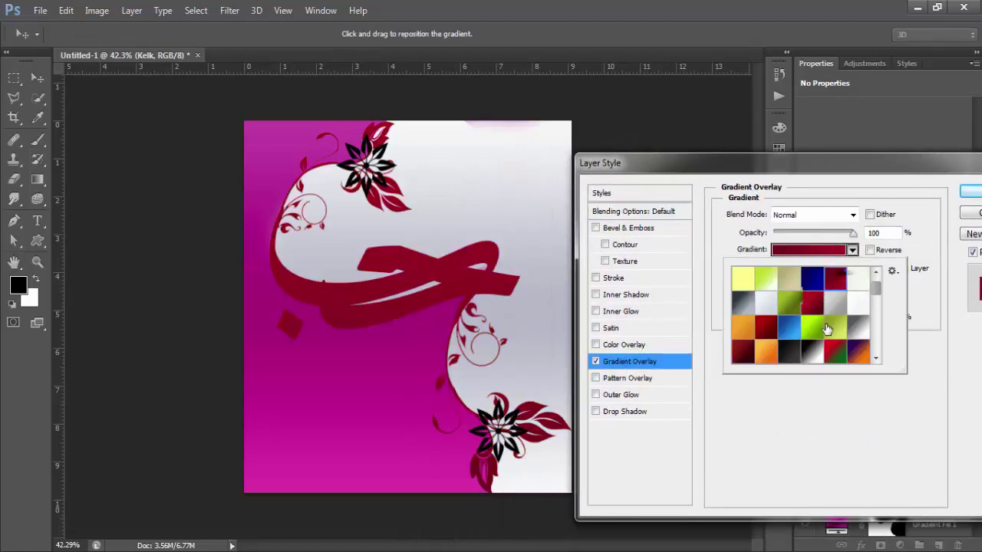
pyautogui.click(970, 192)
# Give Layer 2's flowers a light white Gradient Overlay and enable Stroke.
pyautogui.click(894, 425)
pyautogui.doubleClick(909, 427)
pyautogui.click(636, 361)
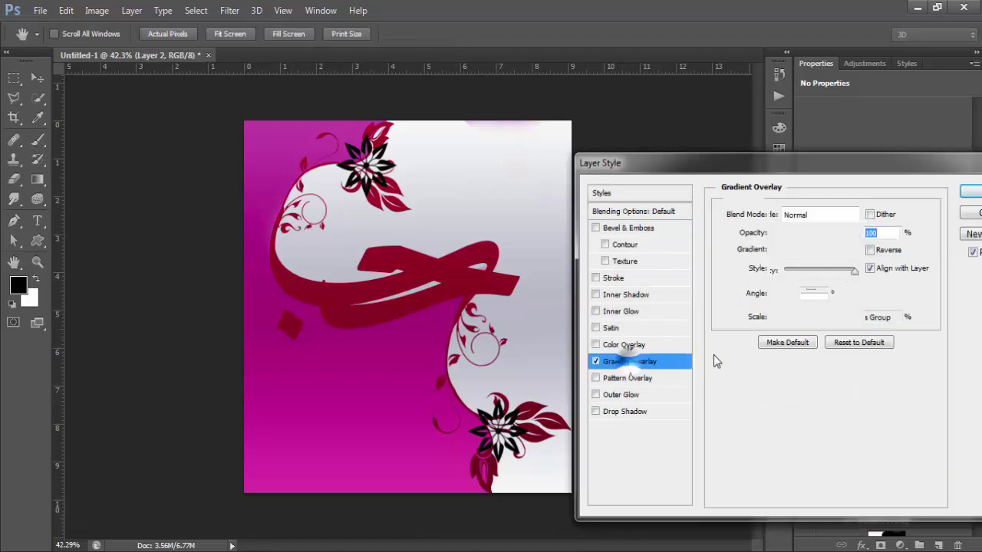
pyautogui.click(851, 250)
pyautogui.click(806, 305)
pyautogui.click(814, 276)
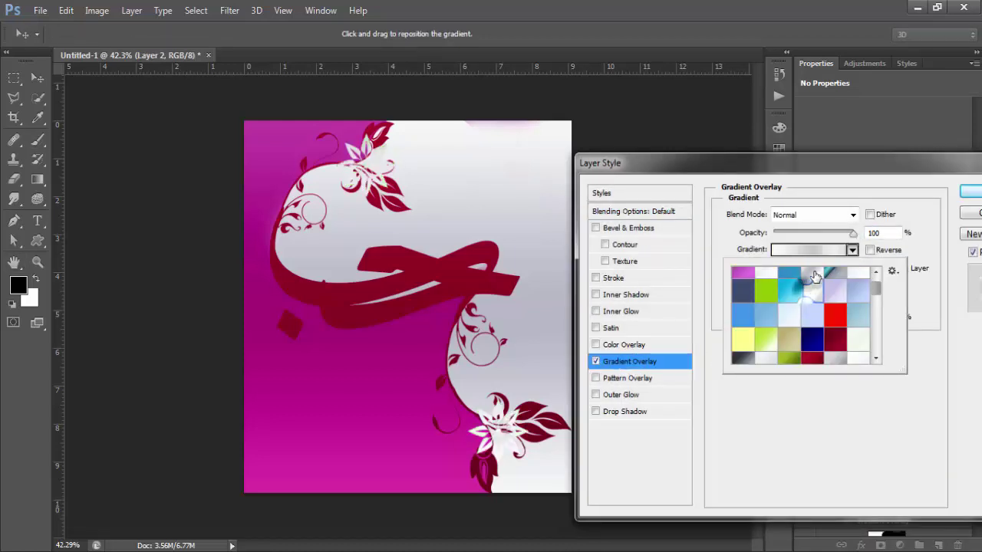
pyautogui.click(613, 278)
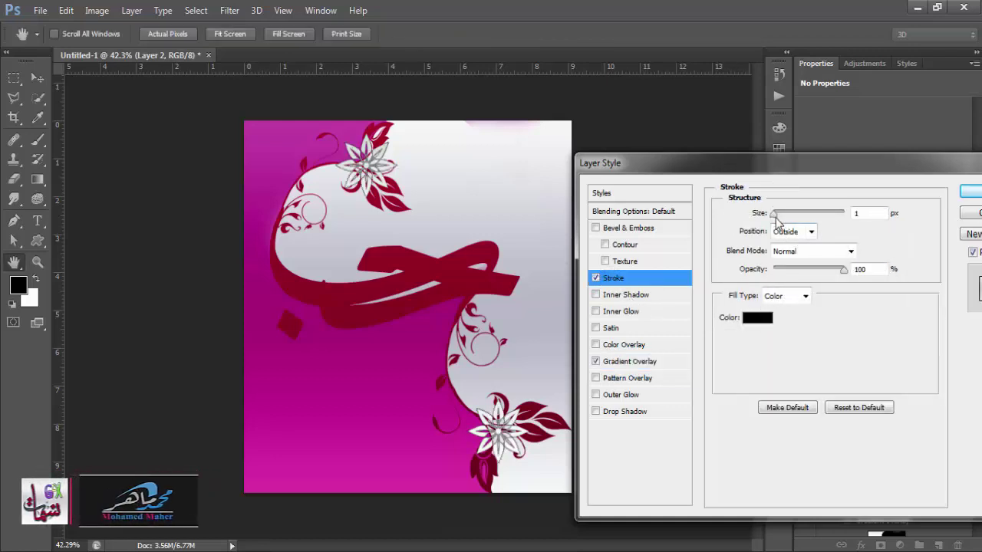
# Set the flowers' stroke size and colour it dark red #860d1e, then apply the style.
pyautogui.moveTo(777, 219); pyautogui.dragTo(776, 218)
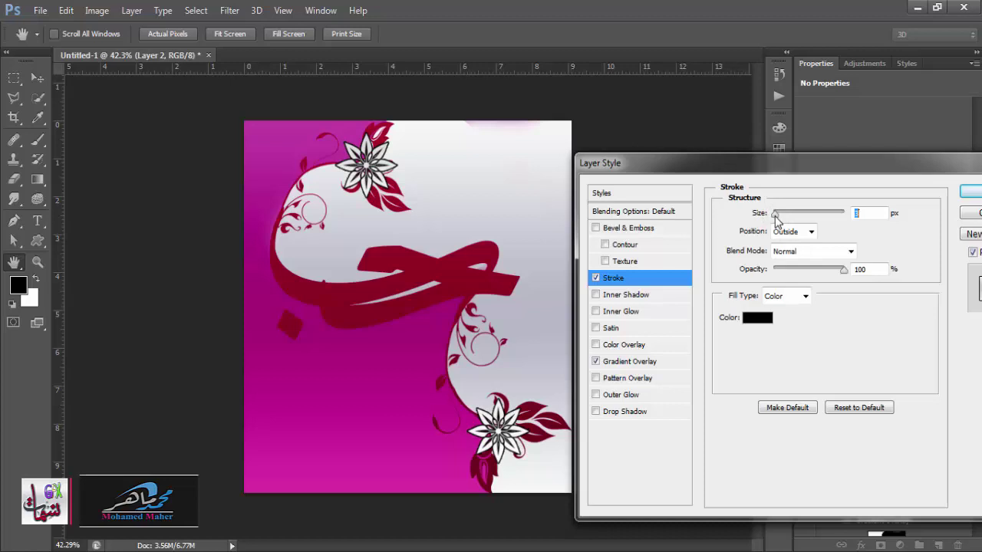
pyautogui.click(757, 318)
pyautogui.click(709, 371)
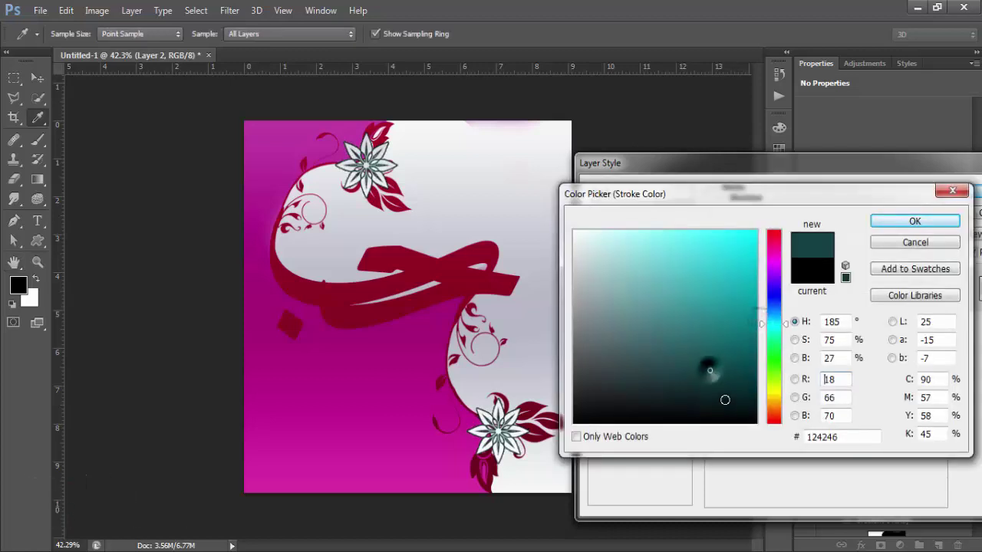
pyautogui.moveTo(769, 247); pyautogui.dragTo(770, 234)
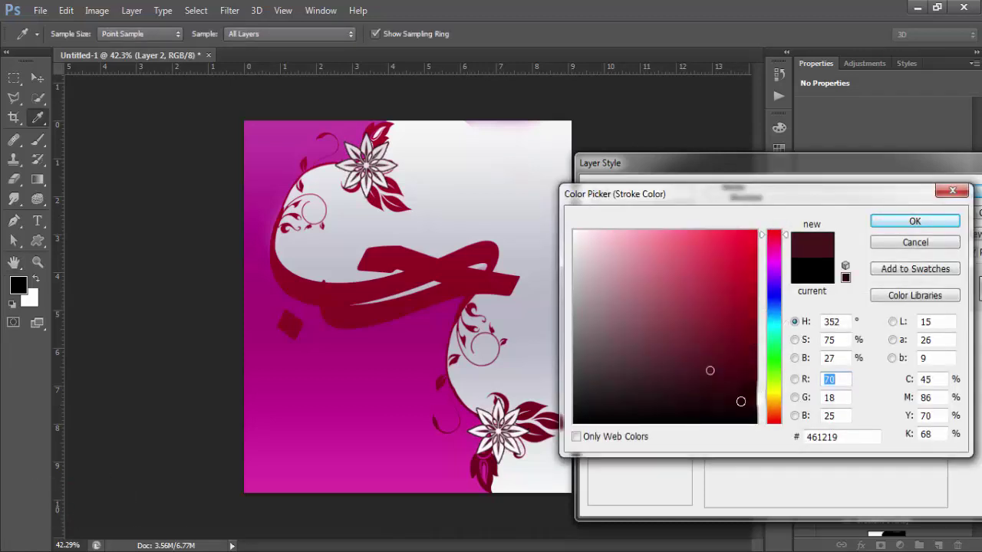
pyautogui.moveTo(740, 401); pyautogui.dragTo(738, 322)
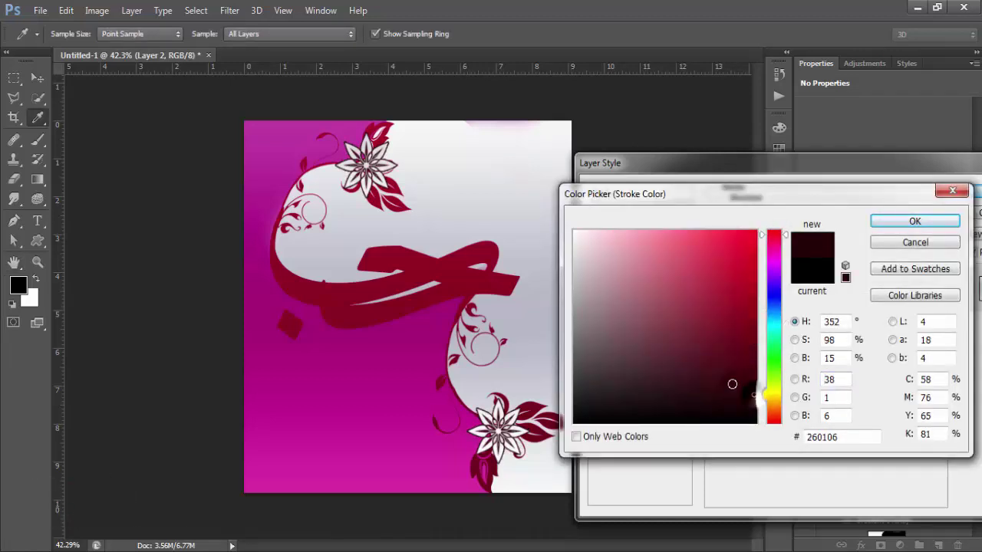
pyautogui.click(739, 322)
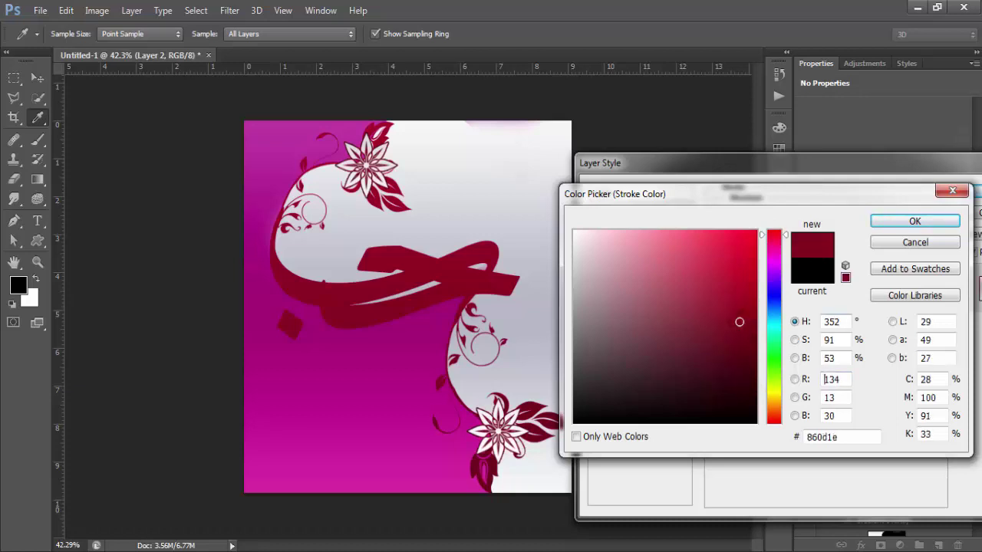
pyautogui.click(916, 223)
pyautogui.click(970, 193)
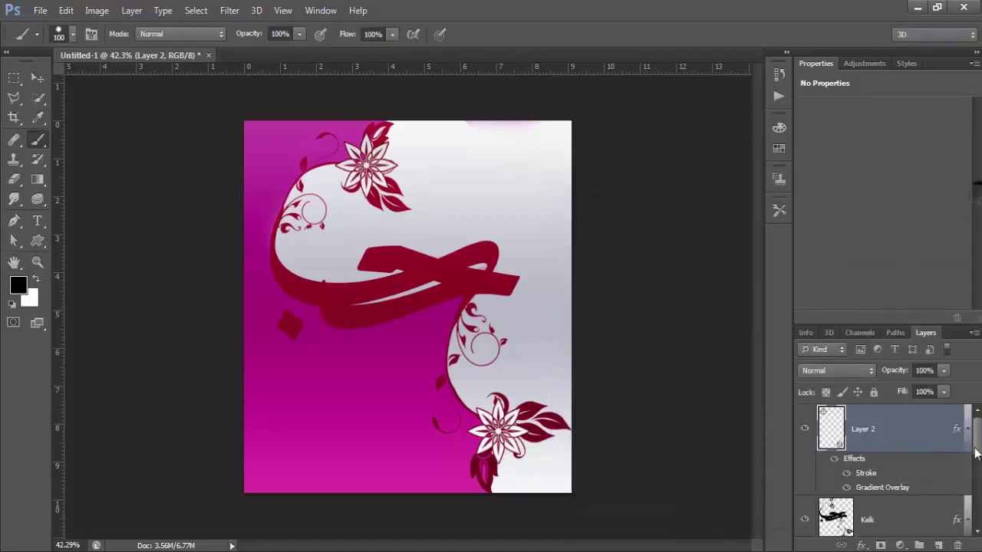
# Collapse Layer 2's effects and open the Kelk layer's context menu.
pyautogui.click(953, 434)
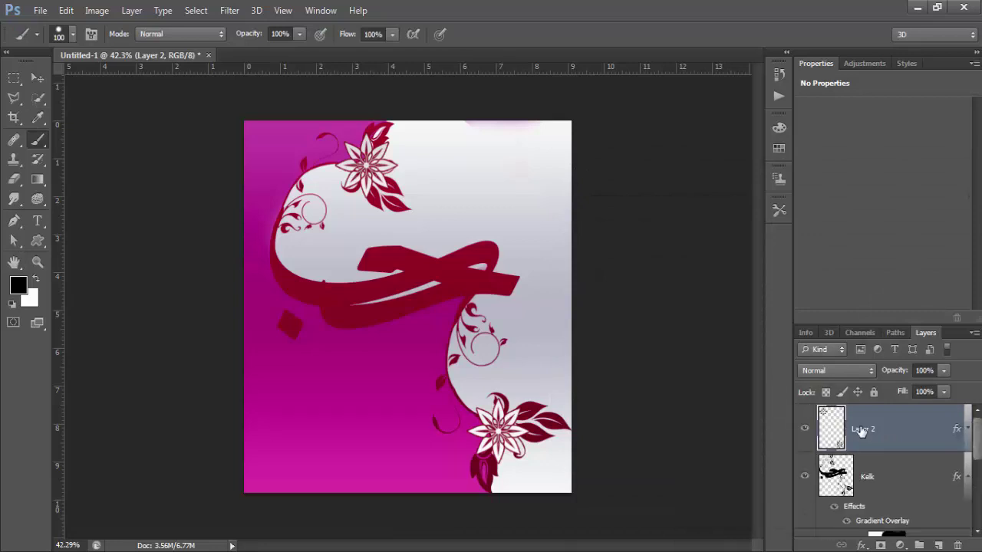
pyautogui.click(881, 476)
pyautogui.rightClick(884, 476)
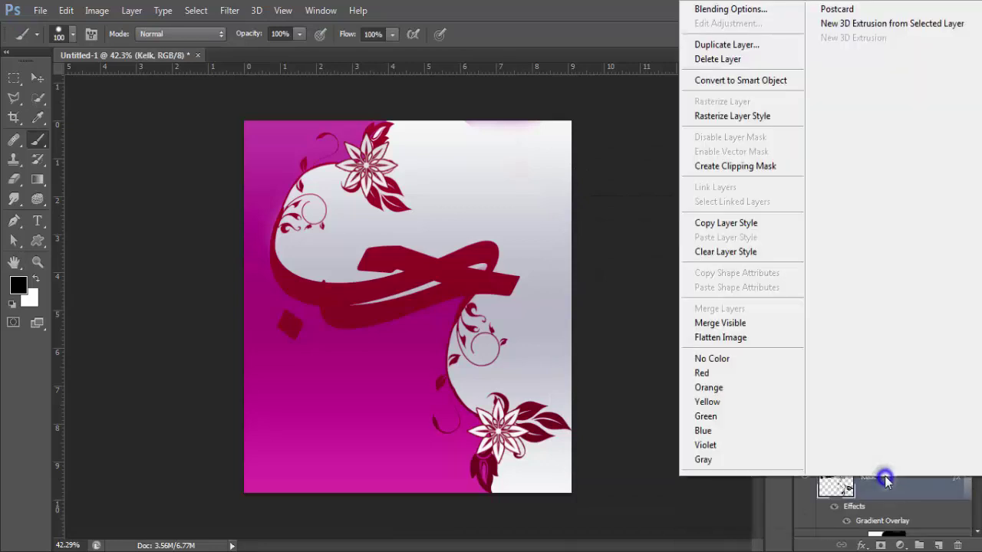
# Rasterize Kelk's layer style and add a new Layer 3 clipped to it.
pyautogui.click(763, 121)
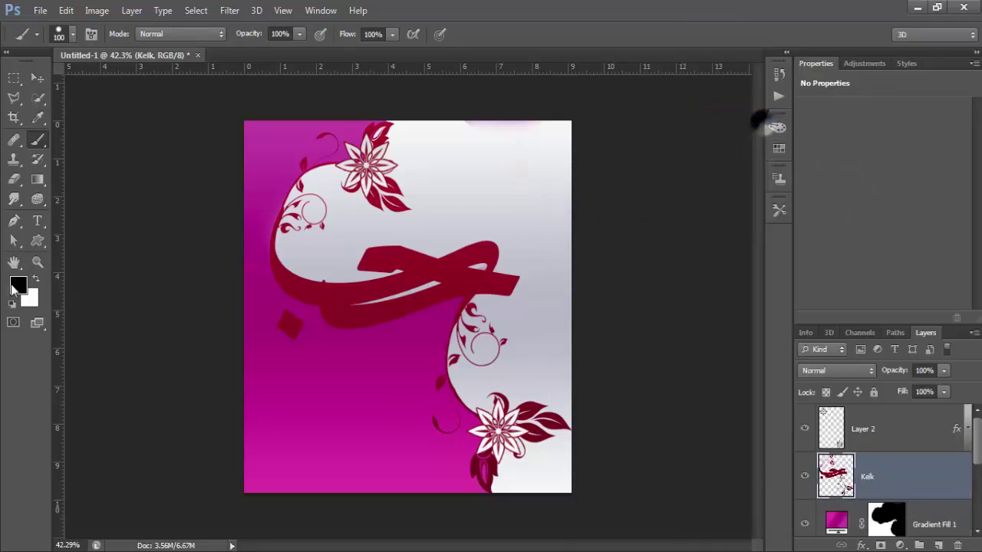
pyautogui.click(938, 545)
pyautogui.rightClick(930, 498)
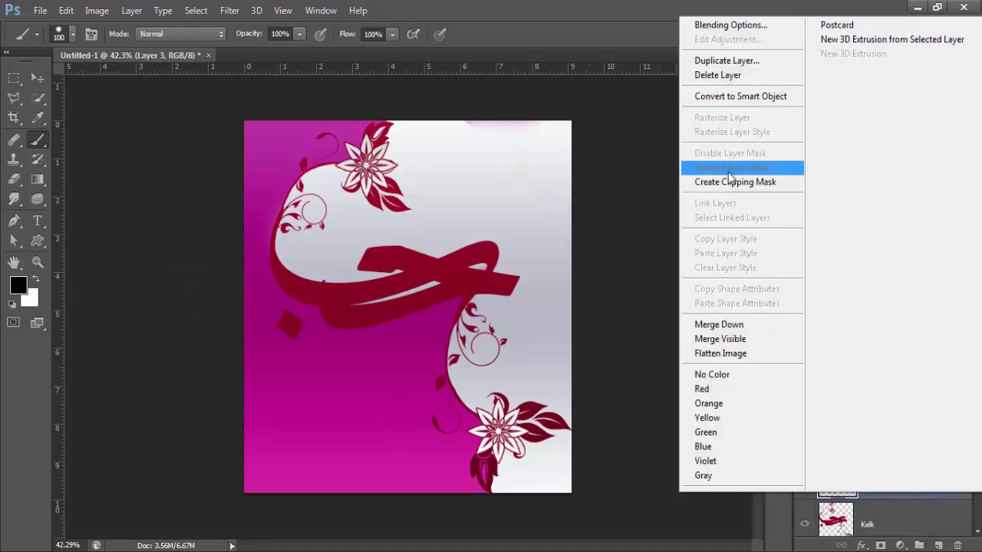
pyautogui.click(717, 182)
# Trace a Pen path around the ribbon's right tip and convert it to a selection.
pyautogui.press('z')
pyautogui.click(427, 297)
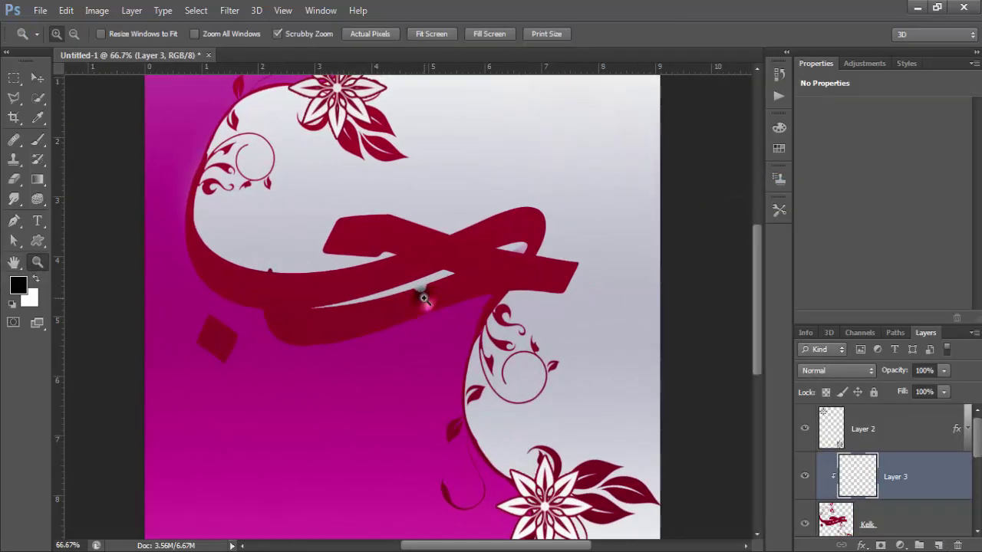
pyautogui.click(425, 299)
pyautogui.keyDown('alt'); pyautogui.click(423, 299); pyautogui.keyUp('alt')
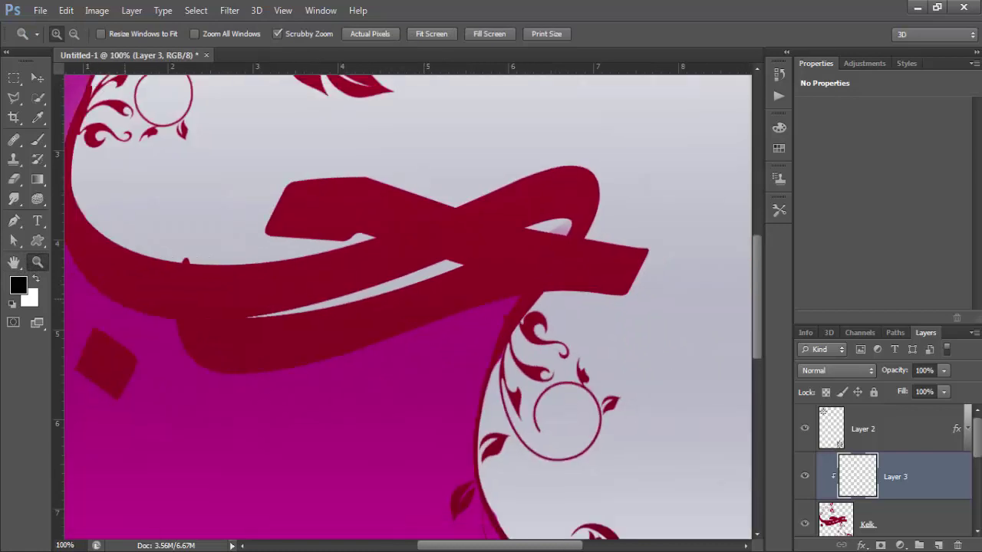
pyautogui.click(13, 220)
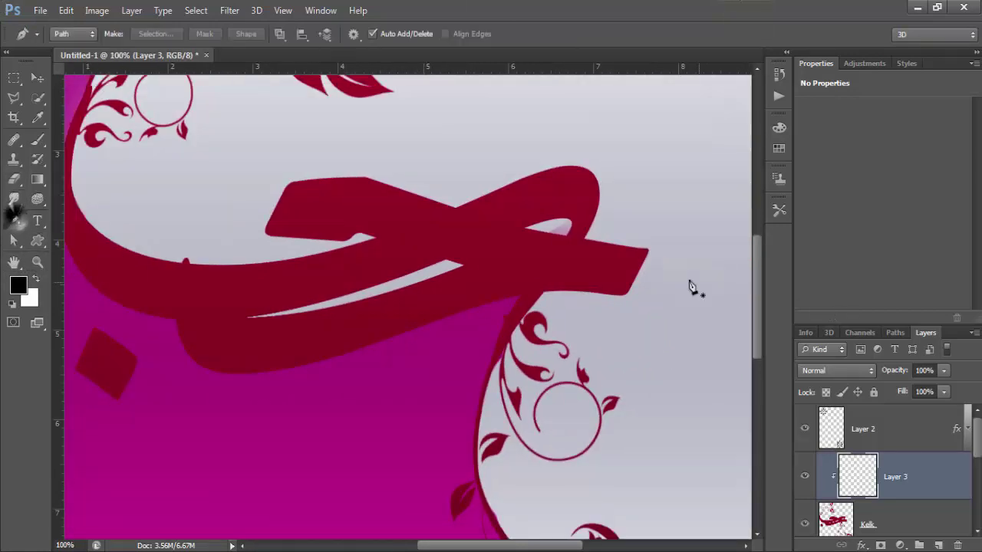
pyautogui.click(585, 239)
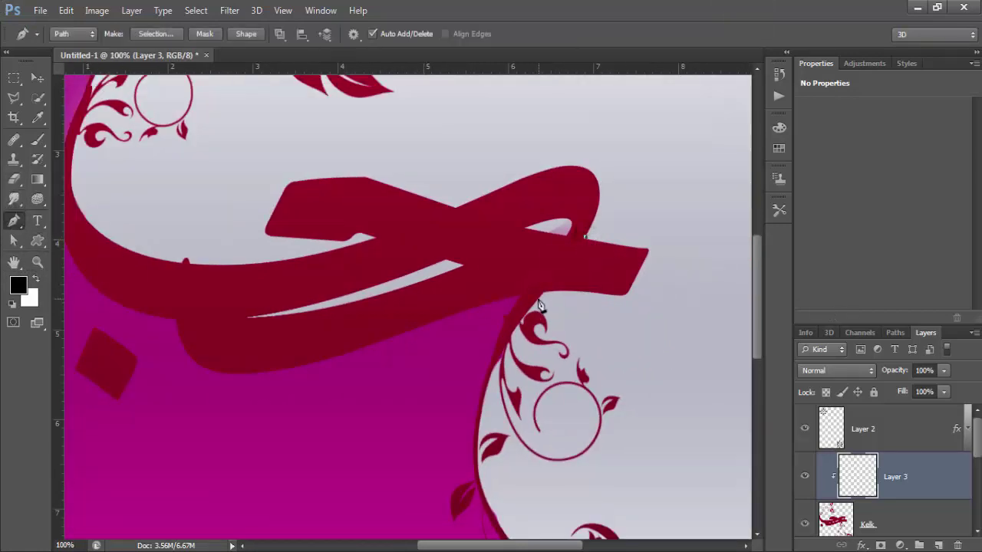
pyautogui.click(544, 289)
pyautogui.click(594, 305)
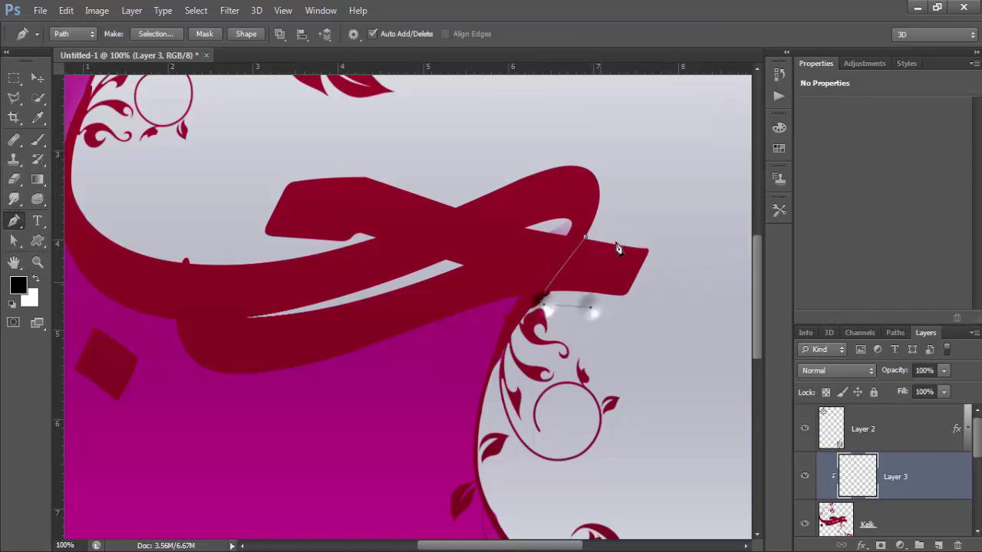
pyautogui.click(631, 227)
pyautogui.click(585, 239)
pyautogui.hotkey('ctrl', 'Return')
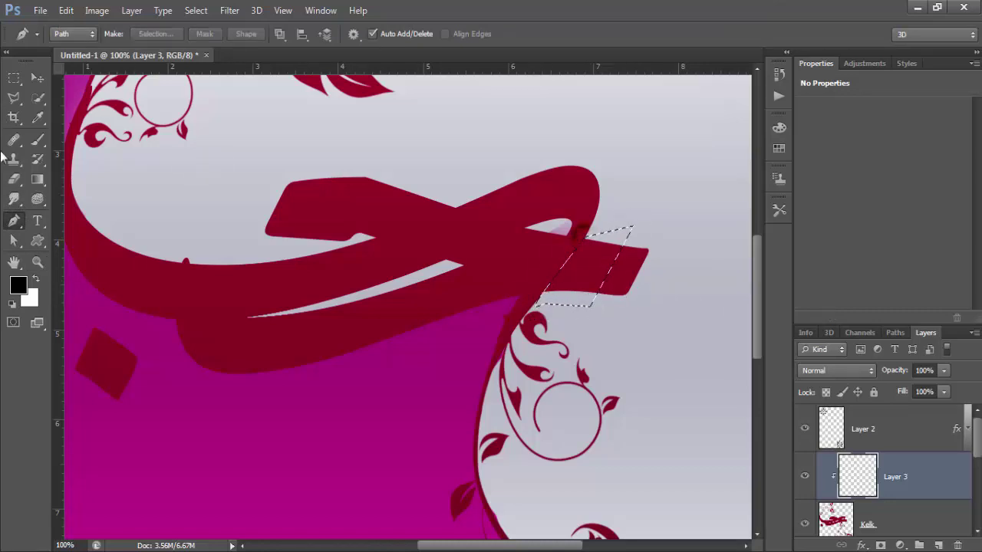
# Paint soft black shading in the tip selection with a soft round brush, then deselect.
pyautogui.click(38, 139)
pyautogui.click(73, 34)
pyautogui.click(225, 163)
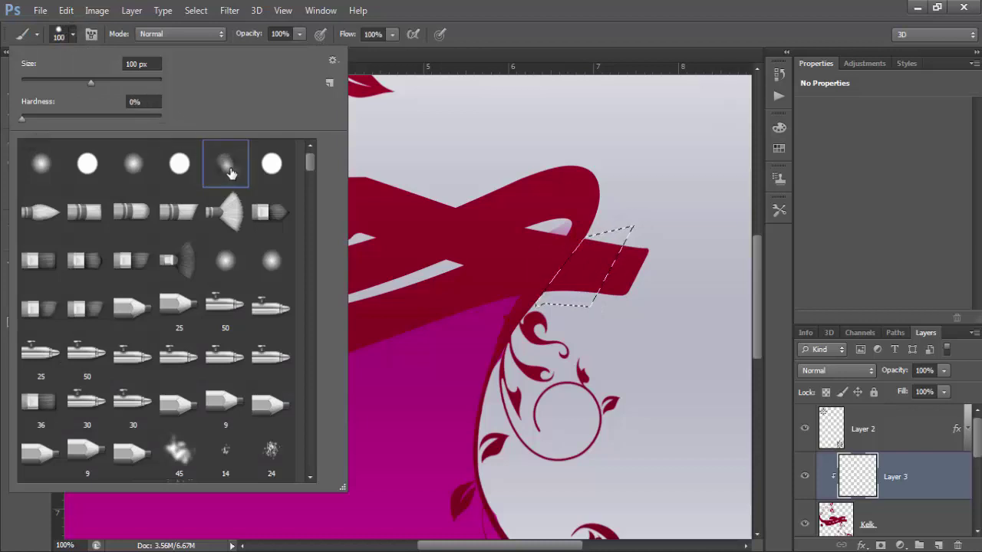
pyautogui.click(571, 230)
pyautogui.moveTo(564, 243)
pyautogui.mouseDown()
pyautogui.moveTo(543, 225)
pyautogui.moveTo(552, 268)
pyautogui.moveTo(538, 224)
pyautogui.moveTo(547, 245)
pyautogui.mouseUp()
pyautogui.hotkey('ctrl', 'd')
# Shade the ribbon's diagonal edge through a Pen-path selection with the soft brush.
pyautogui.press('p')
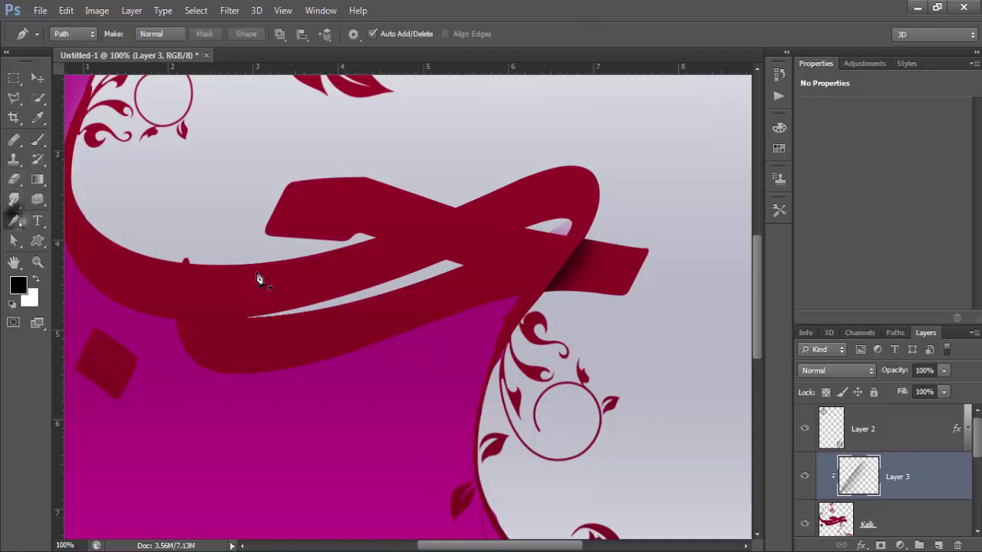
pyautogui.click(570, 234)
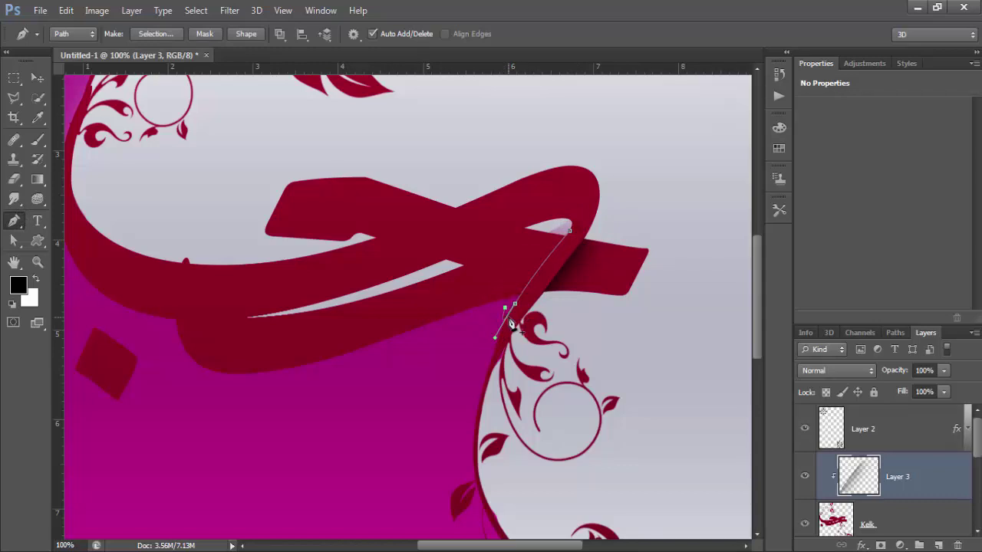
pyautogui.click(474, 320)
pyautogui.click(530, 227)
pyautogui.click(573, 232)
pyautogui.hotkey('ctrl', 'Return')
pyautogui.click(38, 138)
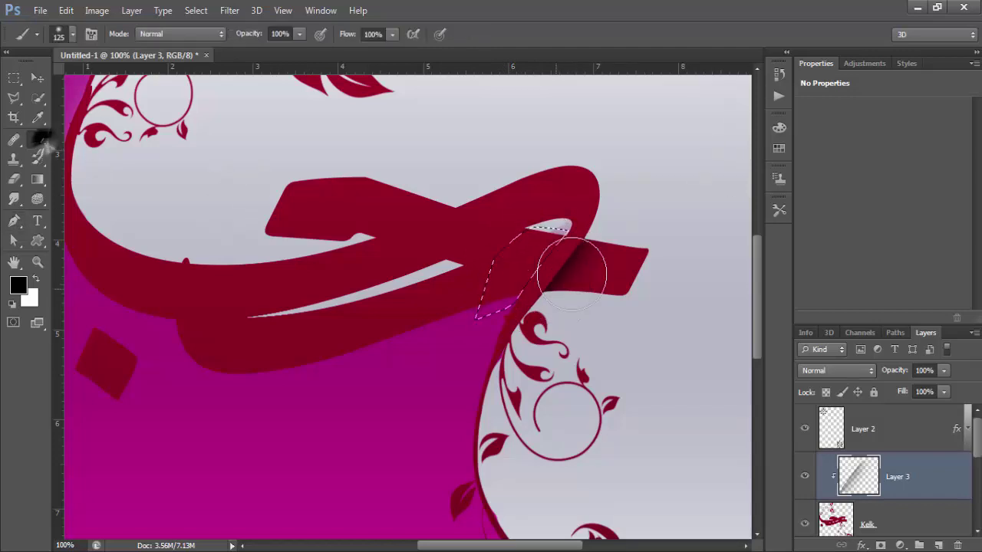
pyautogui.moveTo(571, 272)
pyautogui.mouseDown()
pyautogui.moveTo(588, 261)
pyautogui.moveTo(537, 287)
pyautogui.mouseUp()
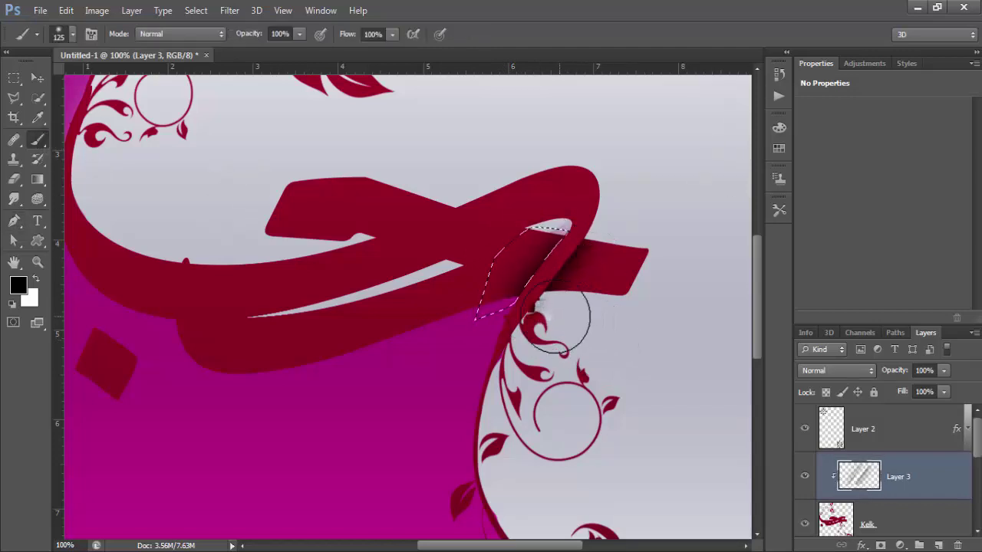
pyautogui.hotkey('ctrl', 'd')
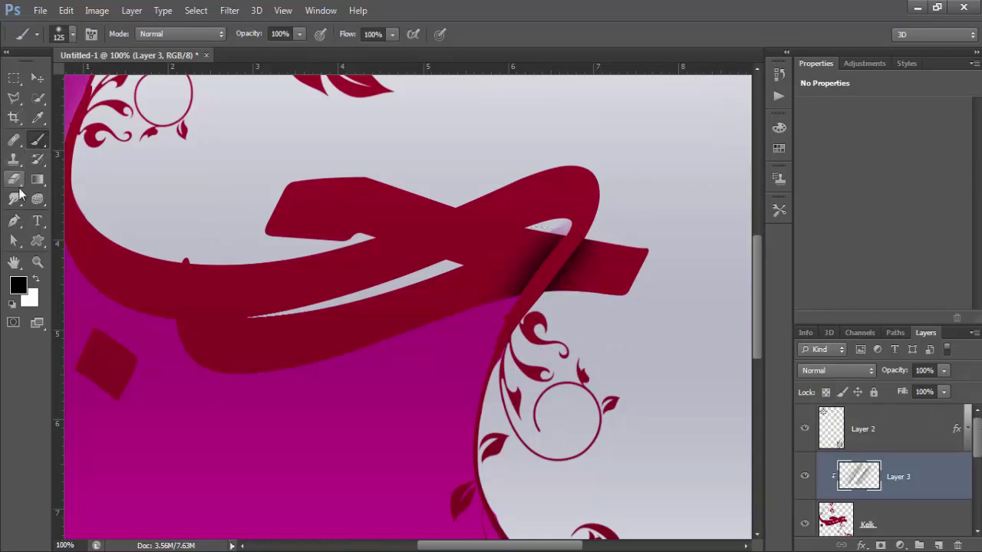
# Shade where the upper band crosses through a Pen-path selection, then deselect.
pyautogui.click(14, 221)
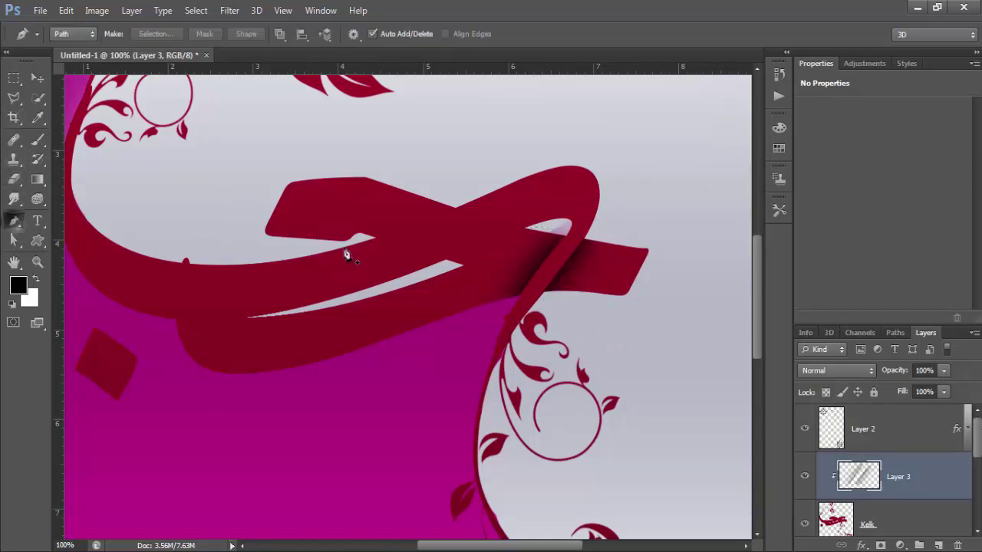
pyautogui.click(449, 209)
pyautogui.click(463, 161)
pyautogui.click(533, 147)
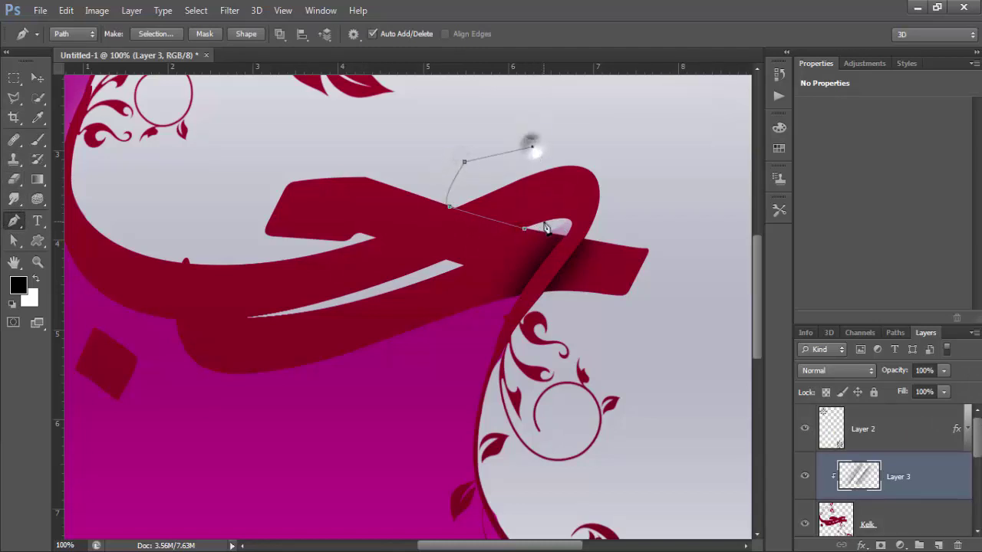
pyautogui.click(545, 224)
pyautogui.hotkey('ctrl', 'Return')
pyautogui.press('b')
pyautogui.moveTo(517, 258)
pyautogui.mouseDown()
pyautogui.moveTo(486, 250)
pyautogui.moveTo(506, 253)
pyautogui.mouseUp()
pyautogui.hotkey('ctrl', 'd')
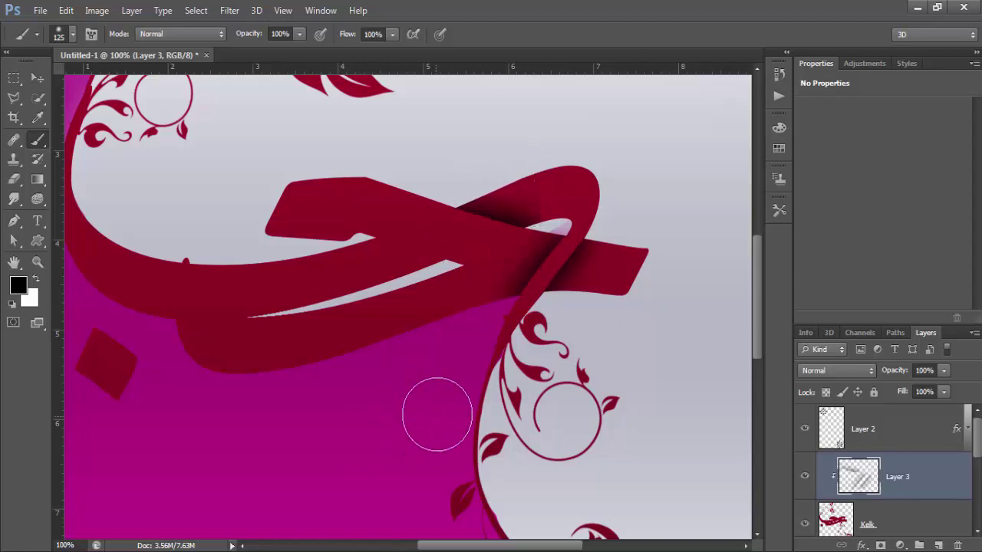
# Shade the ribbon's inner crease through a Pen-path selection with the soft brush.
pyautogui.click(13, 221)
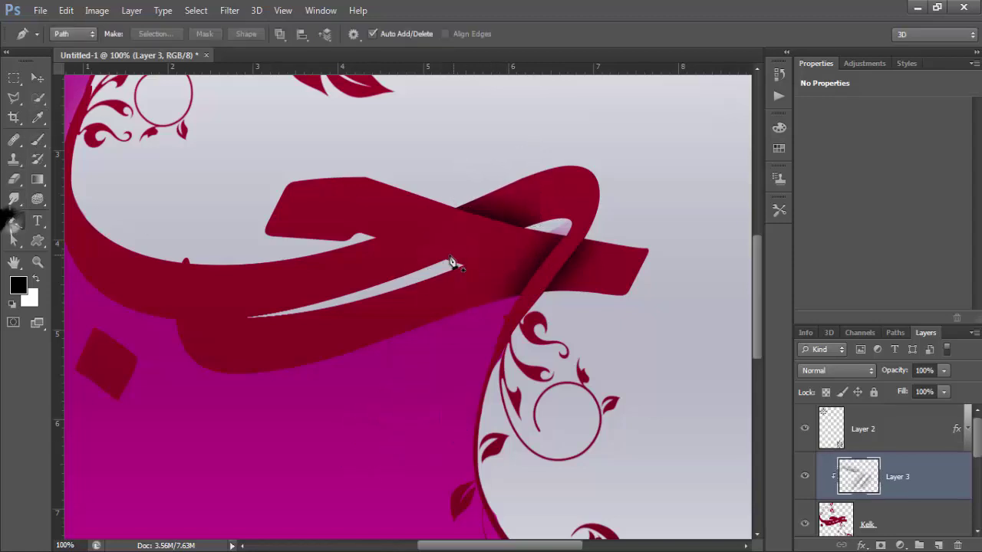
pyautogui.click(374, 242)
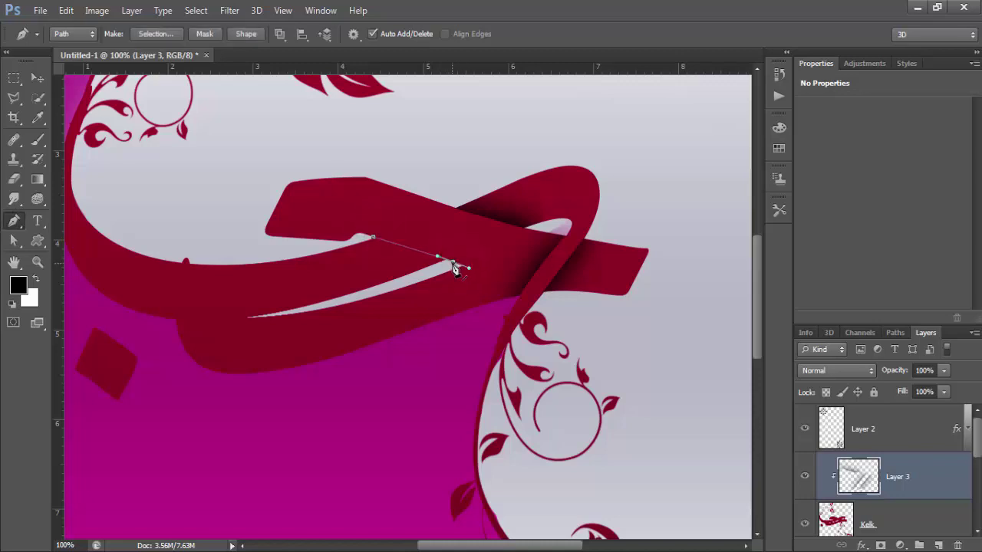
pyautogui.click(444, 268)
pyautogui.click(415, 278)
pyautogui.click(382, 286)
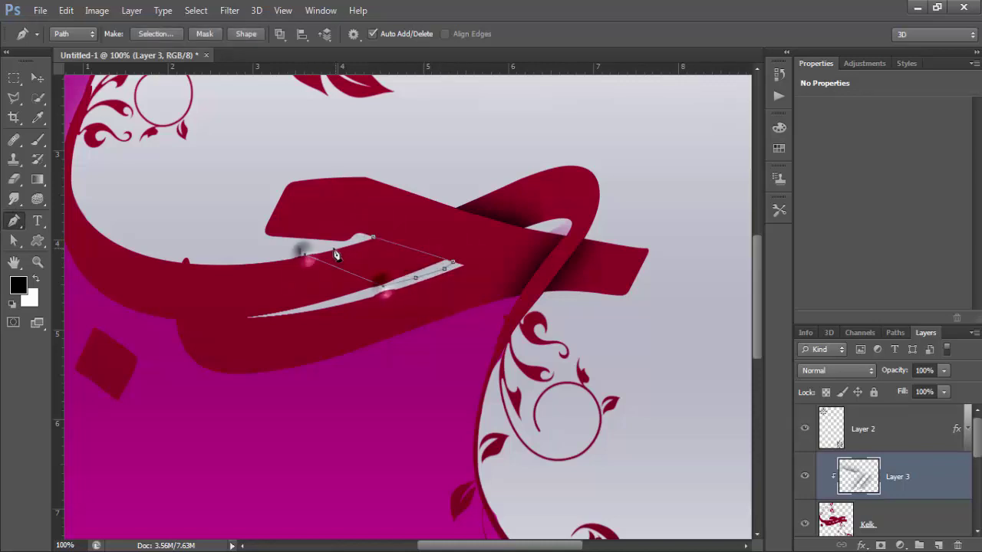
pyautogui.click(305, 255)
pyautogui.click(373, 238)
pyautogui.hotkey('ctrl', 'Return')
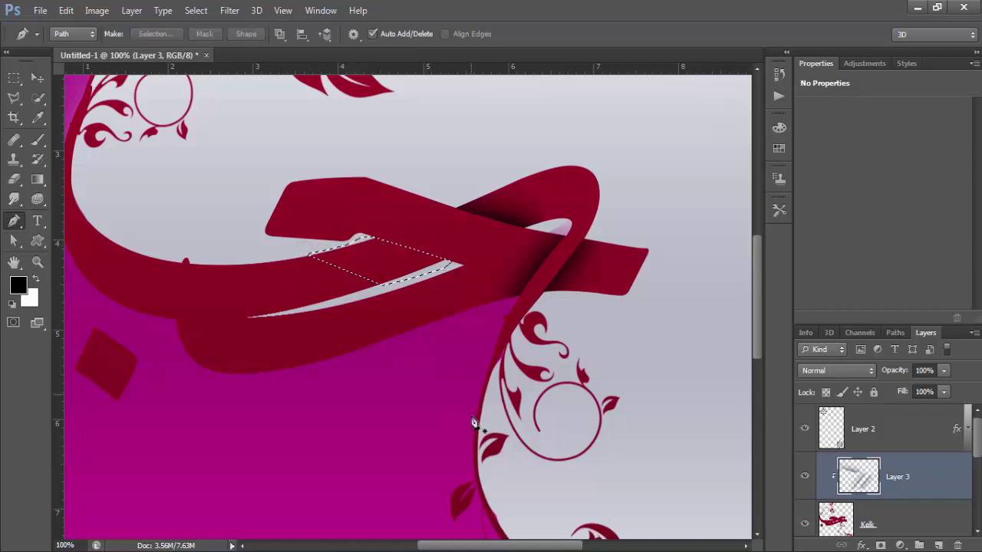
pyautogui.click(37, 139)
pyautogui.moveTo(401, 213); pyautogui.dragTo(412, 220)
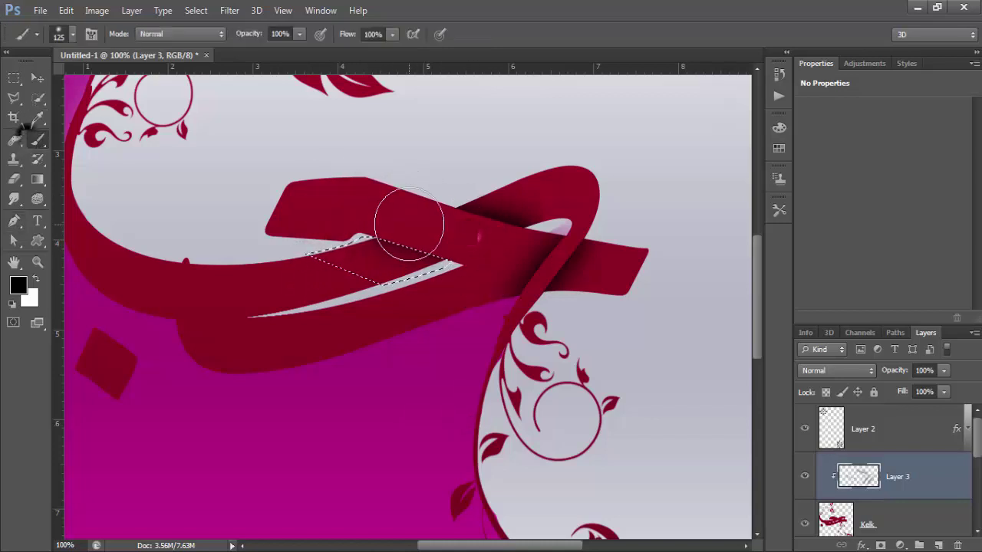
pyautogui.click(400, 215)
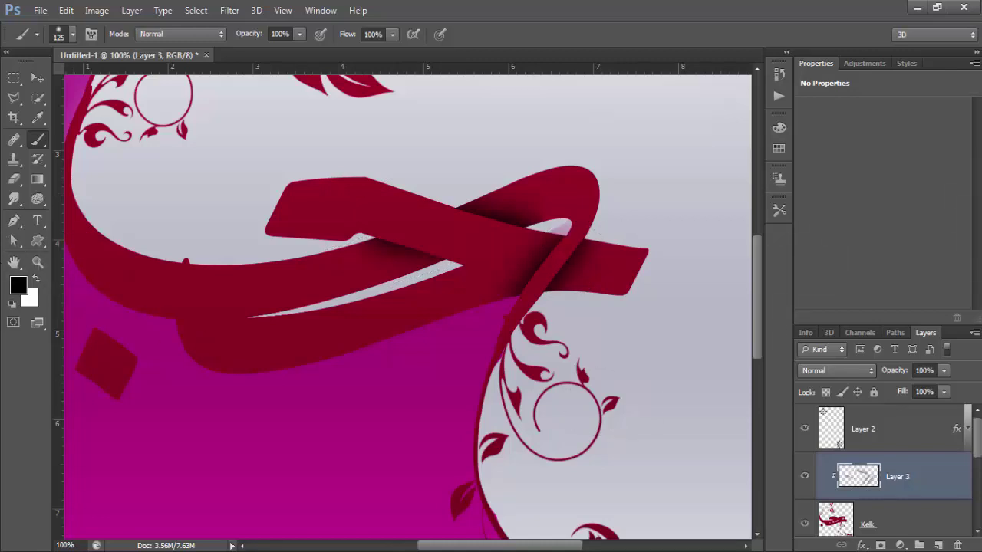
# Paint a soft shadow under the ribbon's lower curve through a Pen-path selection, then deselect.
pyautogui.press('p')
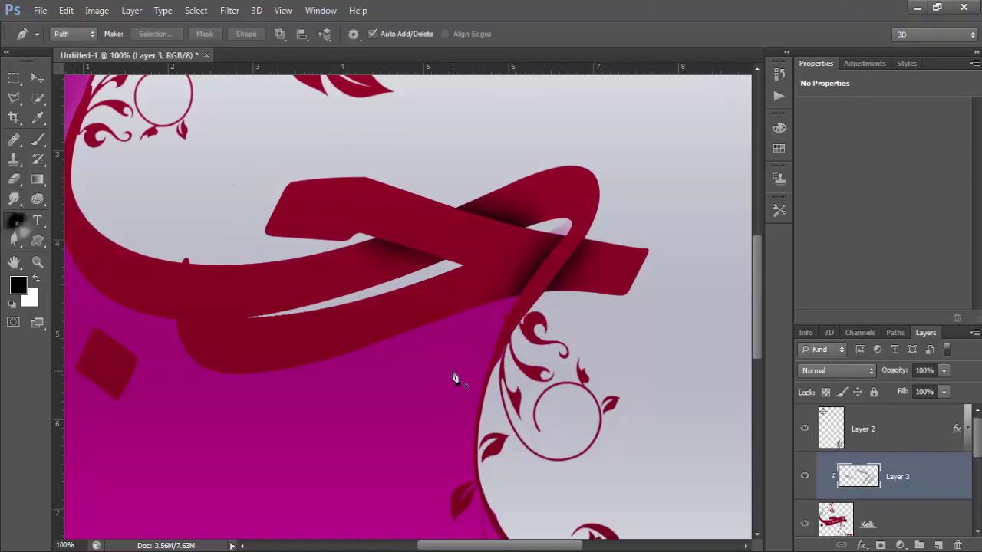
pyautogui.click(167, 317)
pyautogui.moveTo(228, 319); pyautogui.dragTo(302, 312)
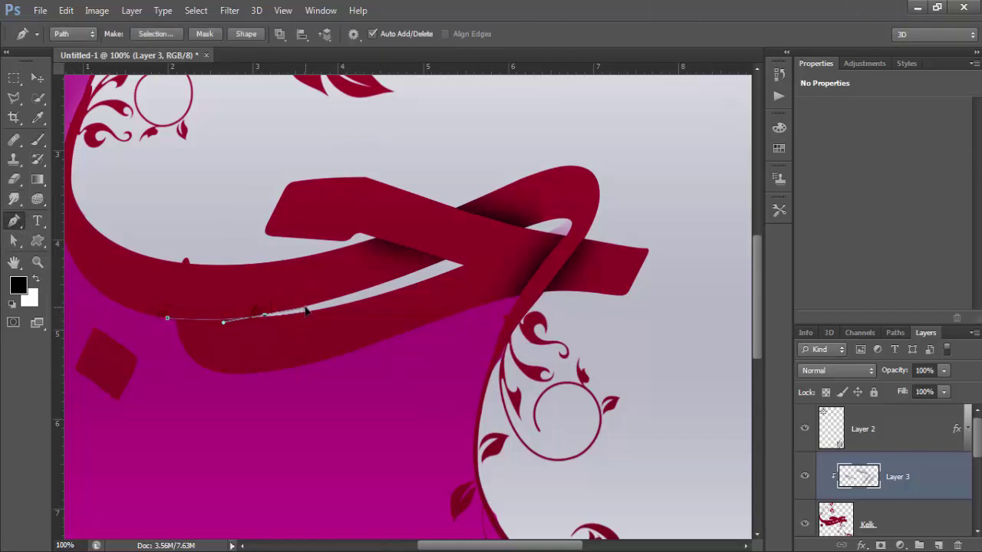
pyautogui.click(330, 422)
pyautogui.click(157, 439)
pyautogui.click(151, 338)
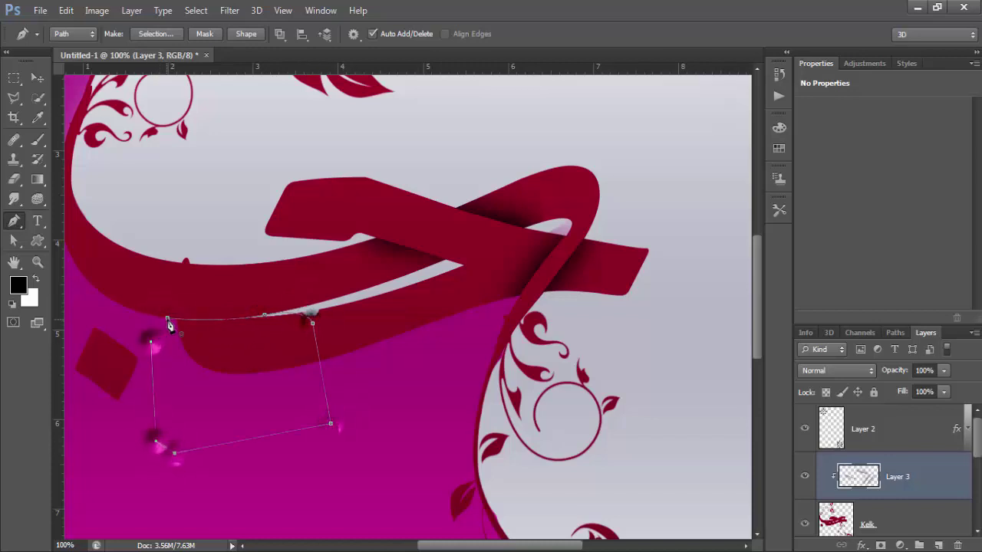
pyautogui.click(168, 319)
pyautogui.hotkey('ctrl', 'Return')
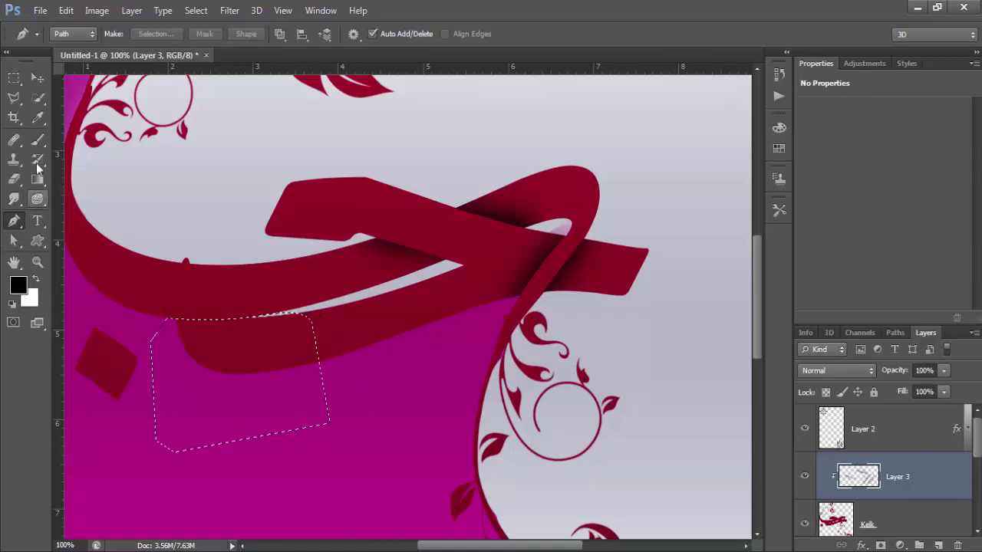
pyautogui.press('b')
pyautogui.moveTo(191, 284); pyautogui.dragTo(227, 293)
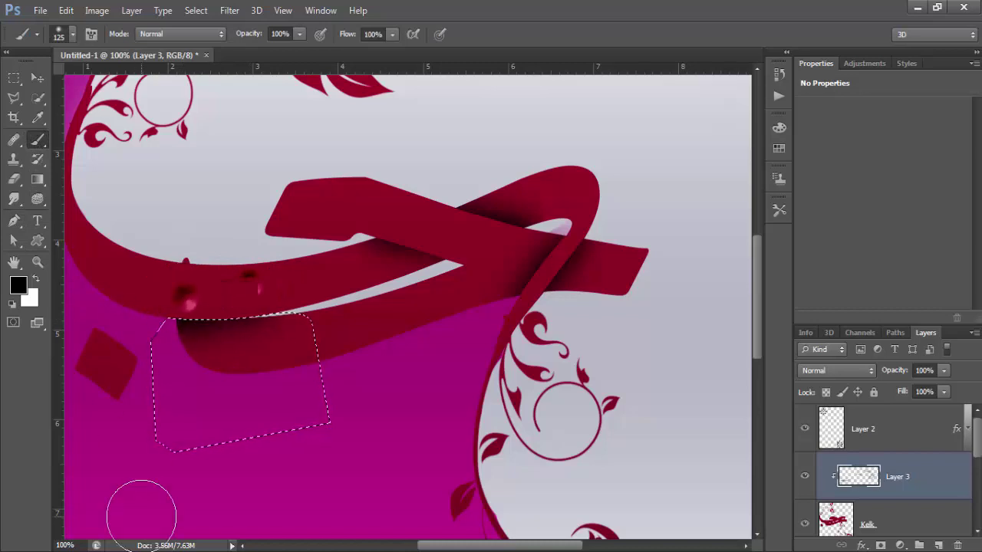
pyautogui.hotkey('ctrl', 'd')
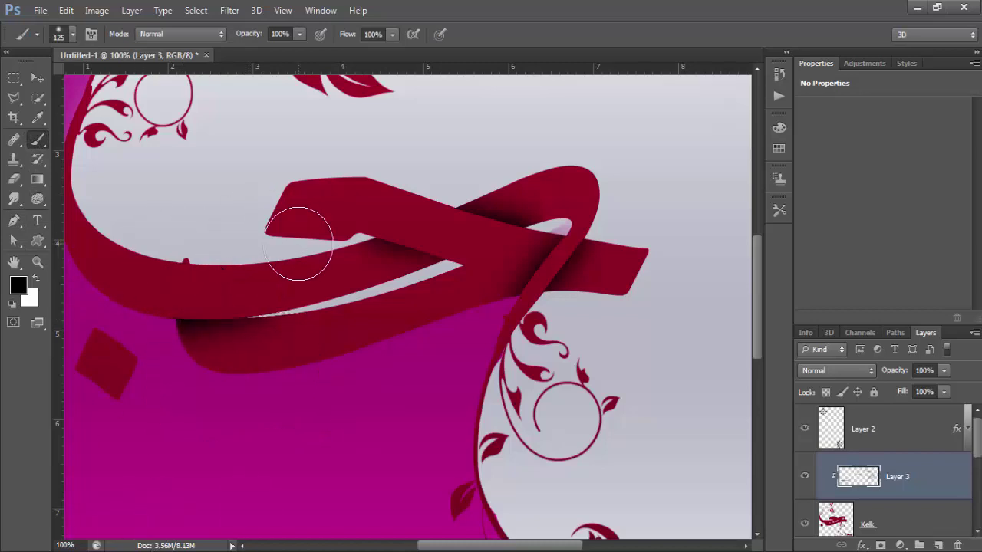
# Outline the ribbon's right fold with the Pen and turn it into a selection for brushing.
pyautogui.click(13, 222)
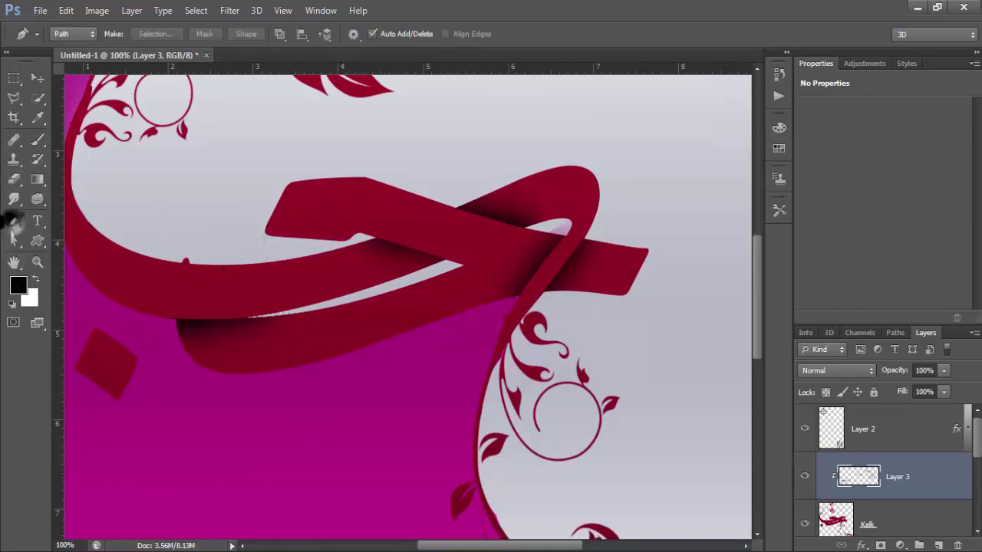
pyautogui.click(462, 267)
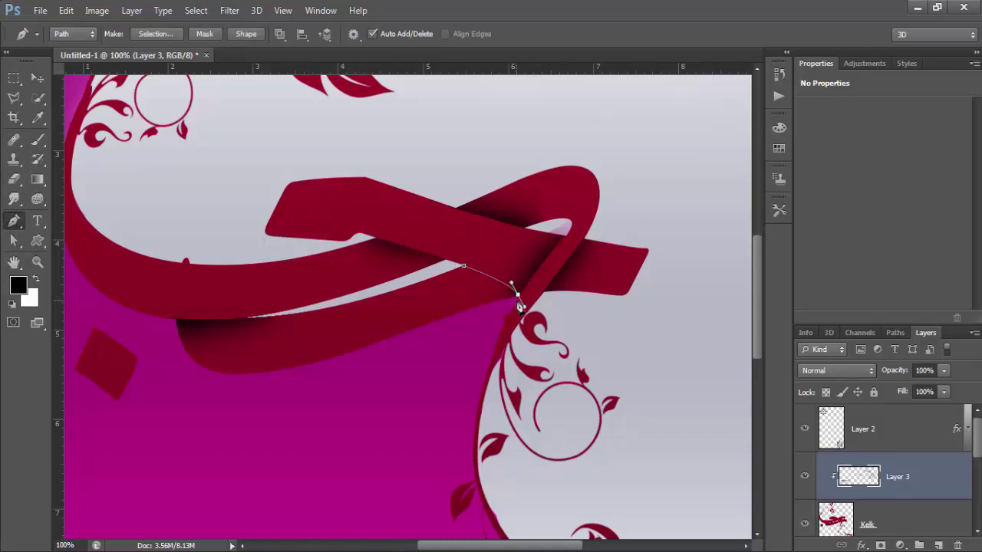
pyautogui.click(470, 323)
pyautogui.click(436, 361)
pyautogui.click(404, 370)
pyautogui.click(395, 287)
pyautogui.click(463, 273)
pyautogui.hotkey('ctrl', 'Return')
pyautogui.press('b')
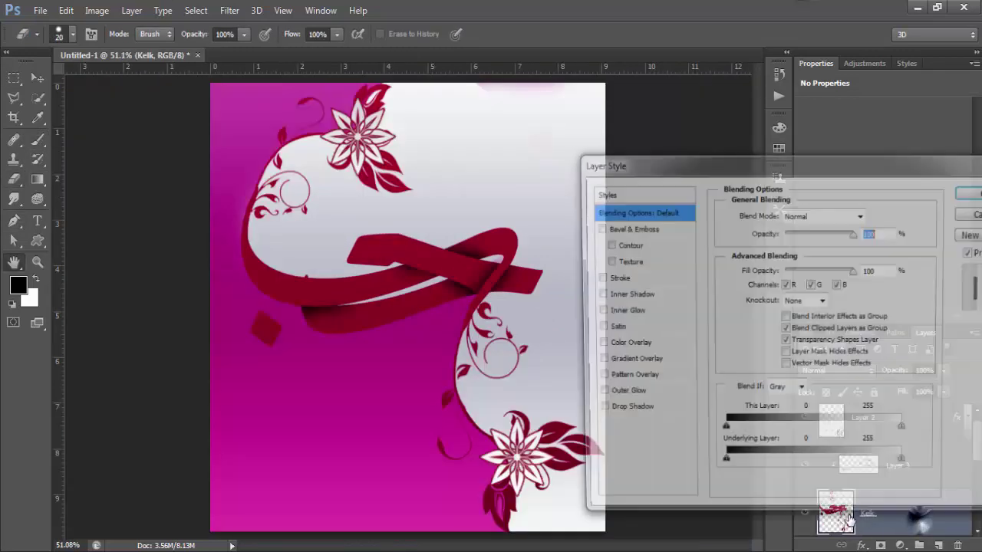
# Give Kelk a Multiply drop shadow at 75%, −156°, 10 px distance, tuning its size.
pyautogui.click(625, 411)
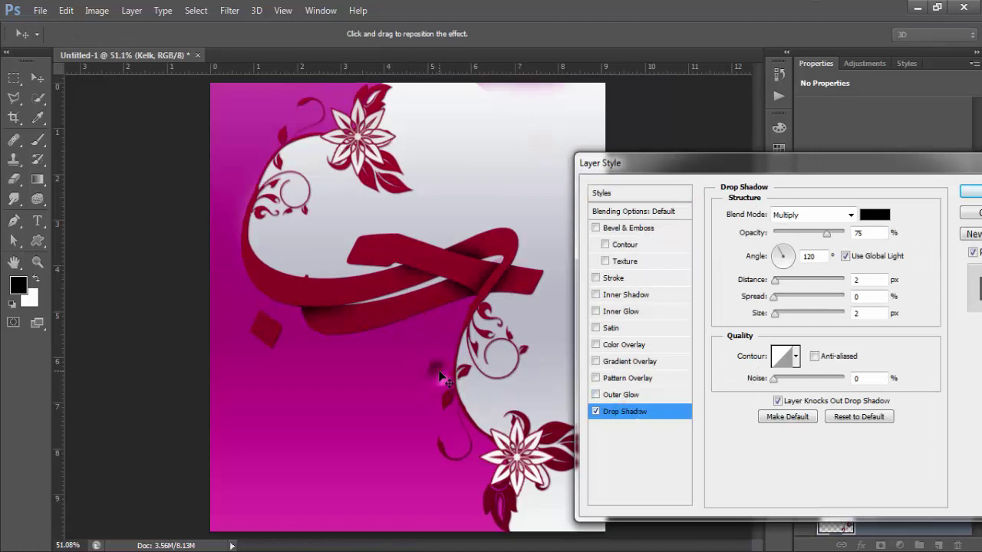
pyautogui.moveTo(441, 378); pyautogui.dragTo(471, 376)
pyautogui.moveTo(774, 313)
pyautogui.mouseDown()
pyautogui.moveTo(785, 322)
pyautogui.moveTo(780, 288)
pyautogui.mouseUp()
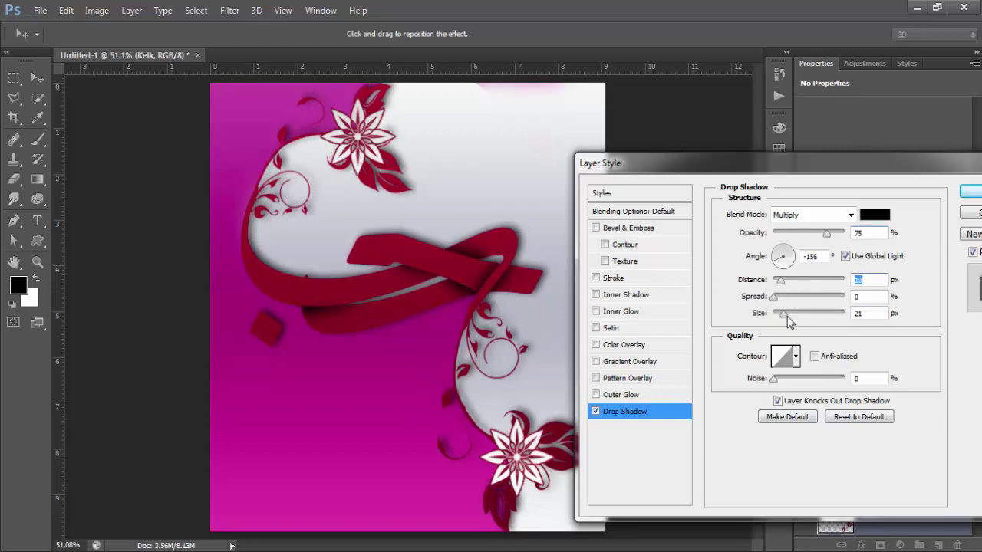
pyautogui.moveTo(787, 316)
pyautogui.mouseDown()
pyautogui.moveTo(773, 321)
pyautogui.moveTo(781, 323)
pyautogui.mouseUp()
pyautogui.click(975, 193)
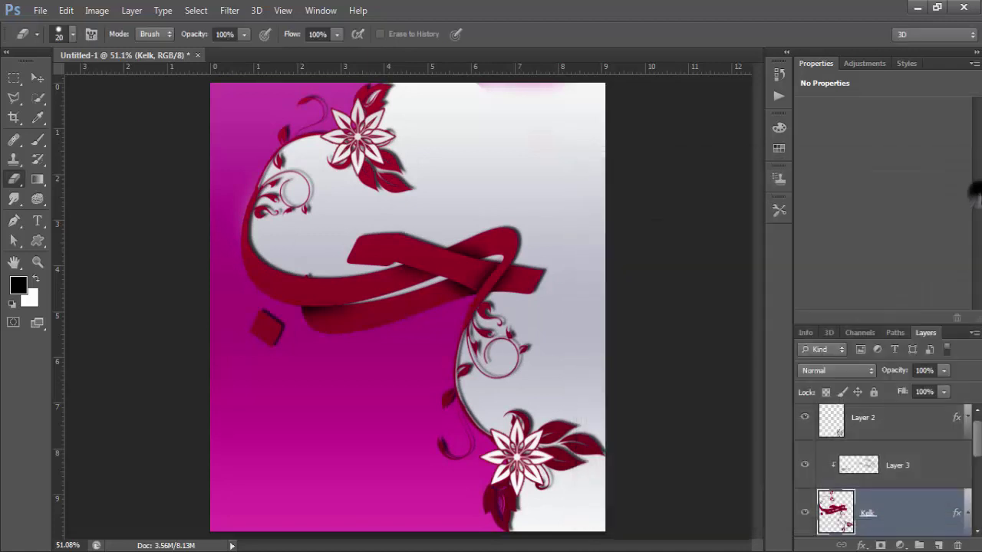
# Separate Kelk's Drop Shadow effect onto its own layer and select that layer.
pyautogui.rightClick(910, 529)
pyautogui.scroll(-1, 964, 493)
pyautogui.scroll(1, 964, 493)
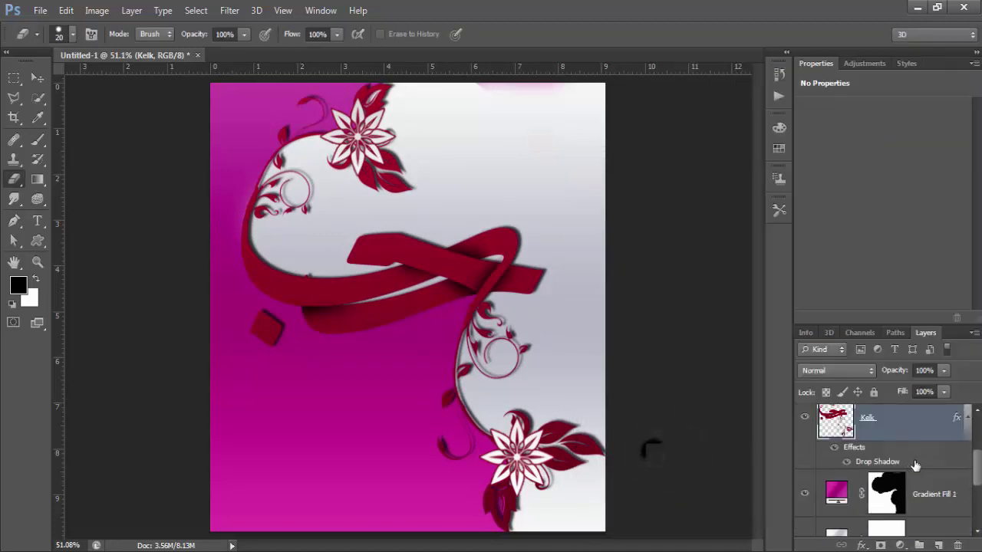
pyautogui.rightClick(909, 464)
pyautogui.click(908, 422)
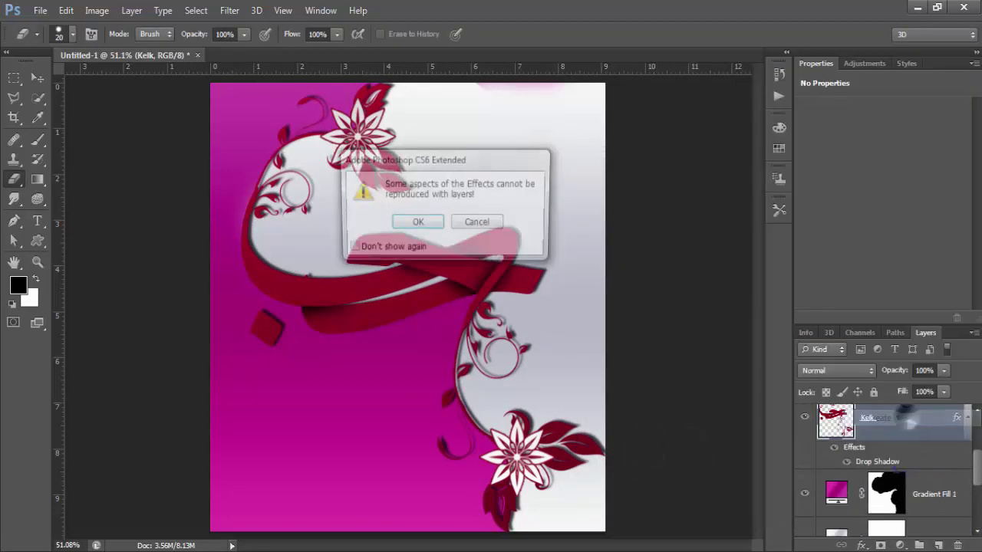
pyautogui.click(420, 223)
pyautogui.click(427, 224)
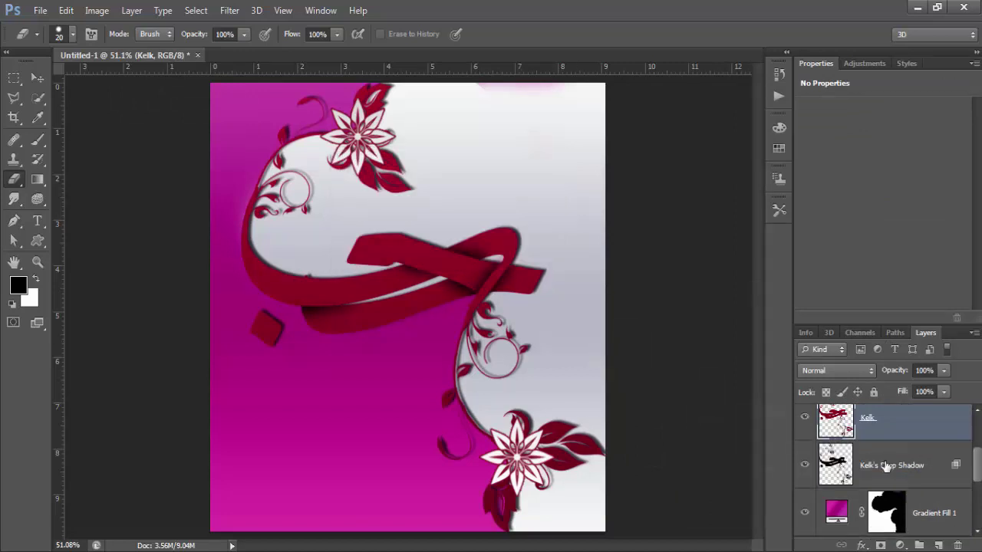
pyautogui.click(886, 466)
# Warp the drop shadow layer so it falls further down and to the right.
pyautogui.click(66, 10)
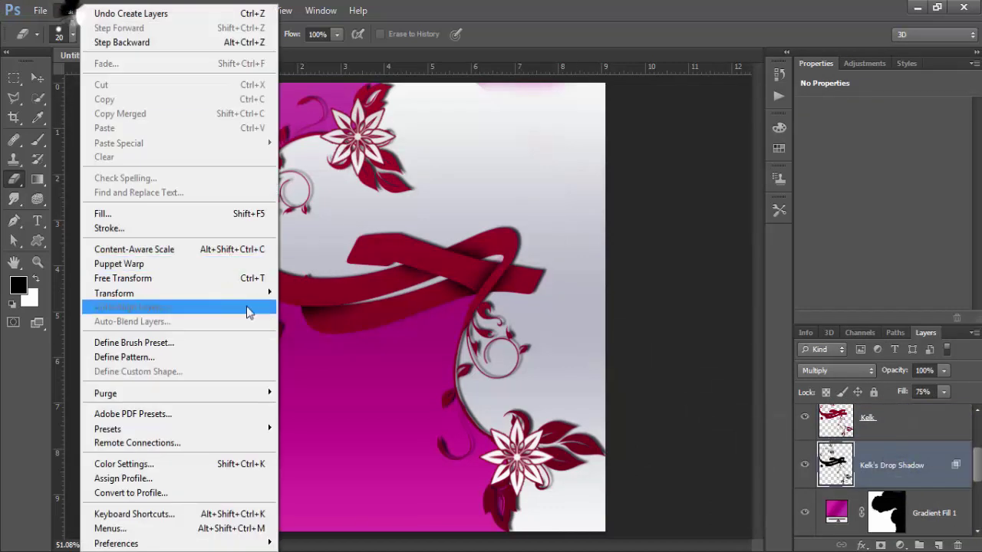
pyautogui.click(335, 386)
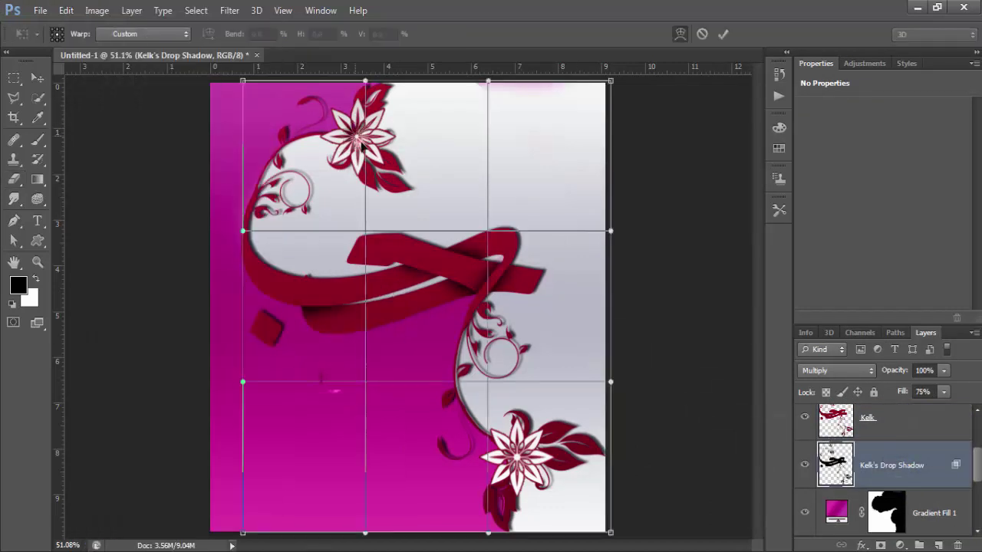
pyautogui.moveTo(354, 138); pyautogui.dragTo(275, 277)
pyautogui.moveTo(510, 460); pyautogui.dragTo(525, 477)
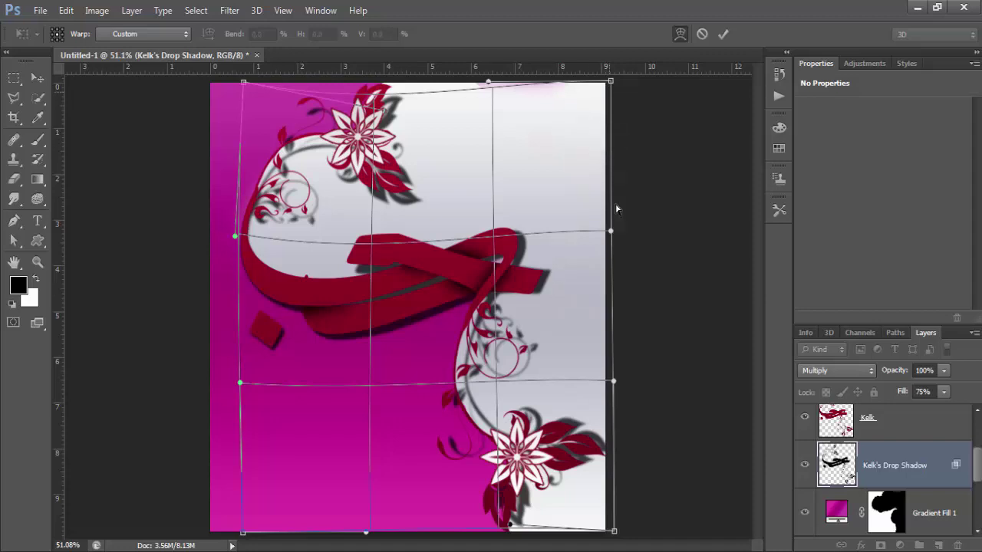
pyautogui.moveTo(604, 268); pyautogui.dragTo(606, 270)
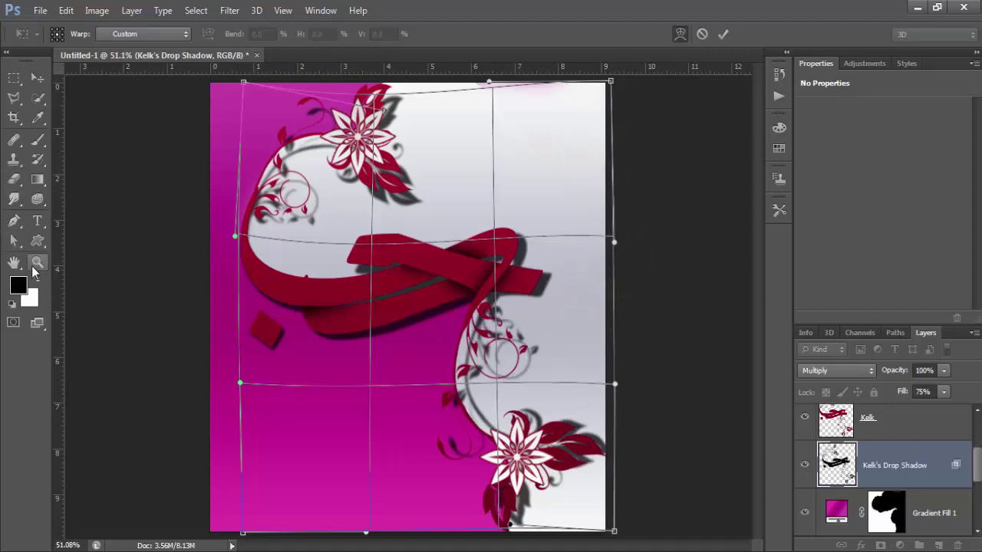
pyautogui.click(36, 263)
pyautogui.click(435, 222)
# Apply a Gaussian Blur of about 8.2 px to the shadow.
pyautogui.click(230, 10)
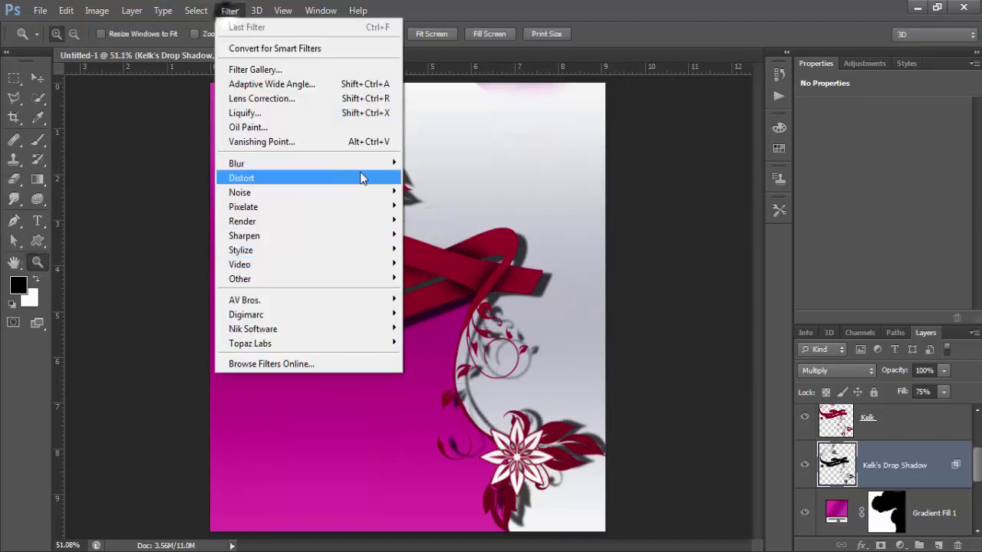
pyautogui.click(461, 268)
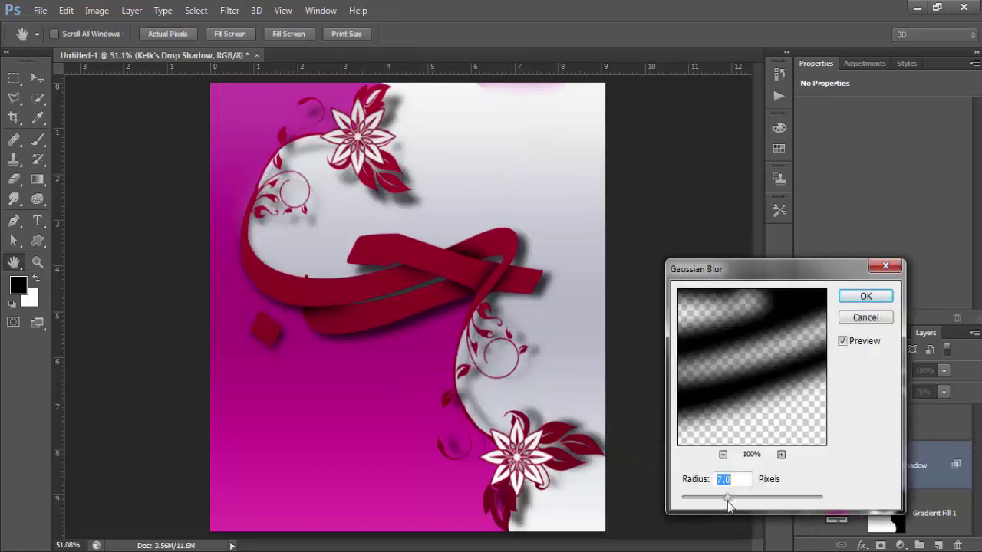
pyautogui.moveTo(728, 504); pyautogui.dragTo(733, 506)
# Confirm the blur, add a layer mask to the shadow, and set up a black brush.
pyautogui.click(850, 296)
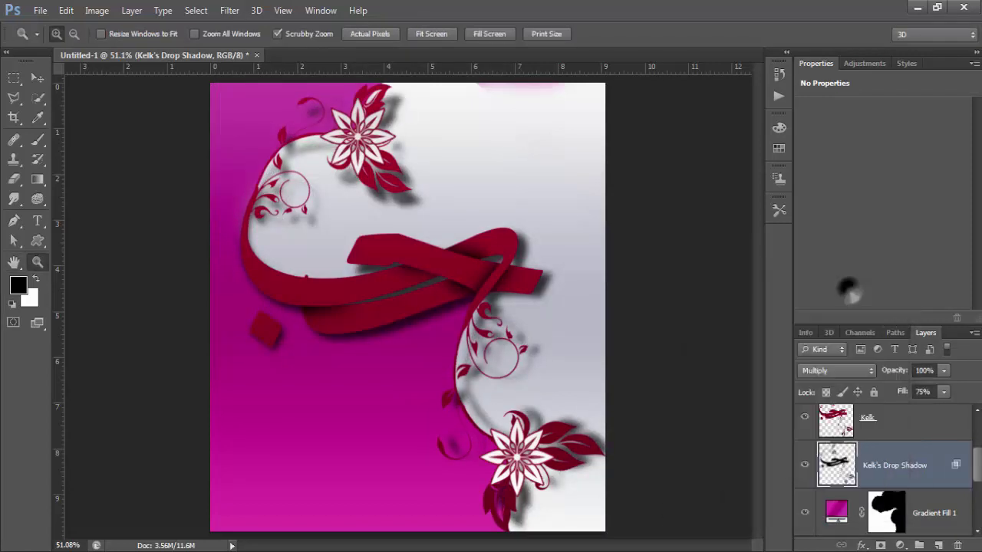
pyautogui.click(879, 546)
pyautogui.press('b')
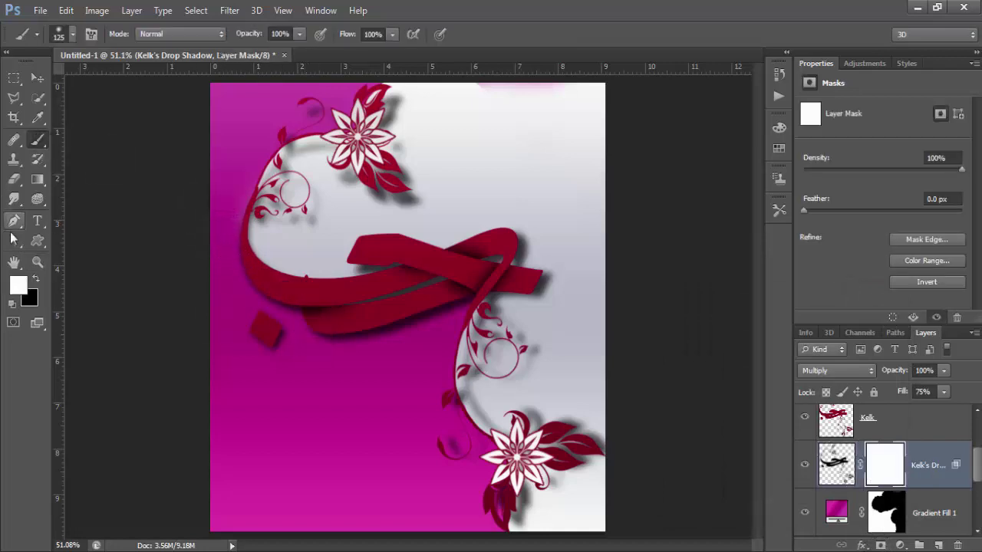
pyautogui.click(34, 278)
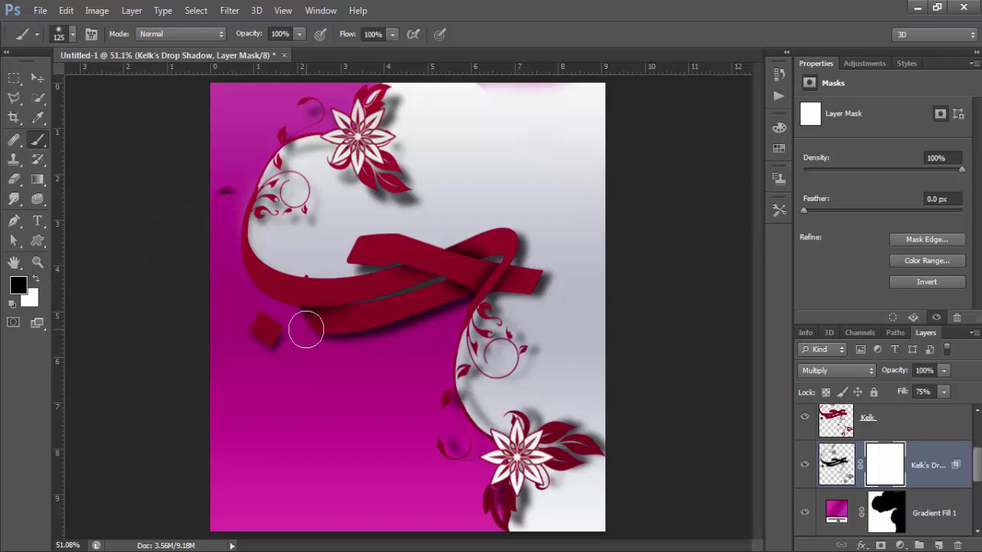
# Paint out the shadow near both flowers and beneath the ribbon.
pyautogui.moveTo(472, 470); pyautogui.dragTo(491, 512)
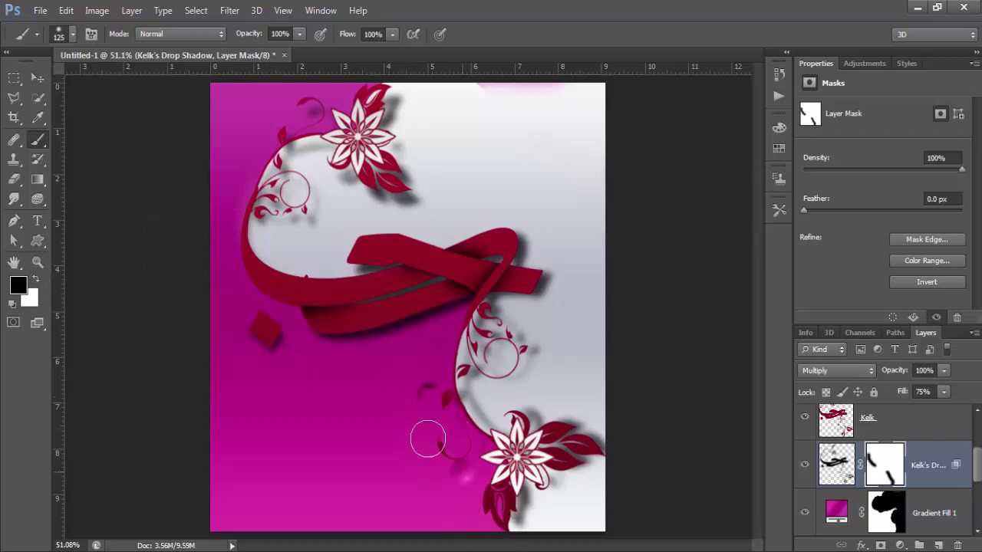
pyautogui.moveTo(313, 117); pyautogui.dragTo(280, 122)
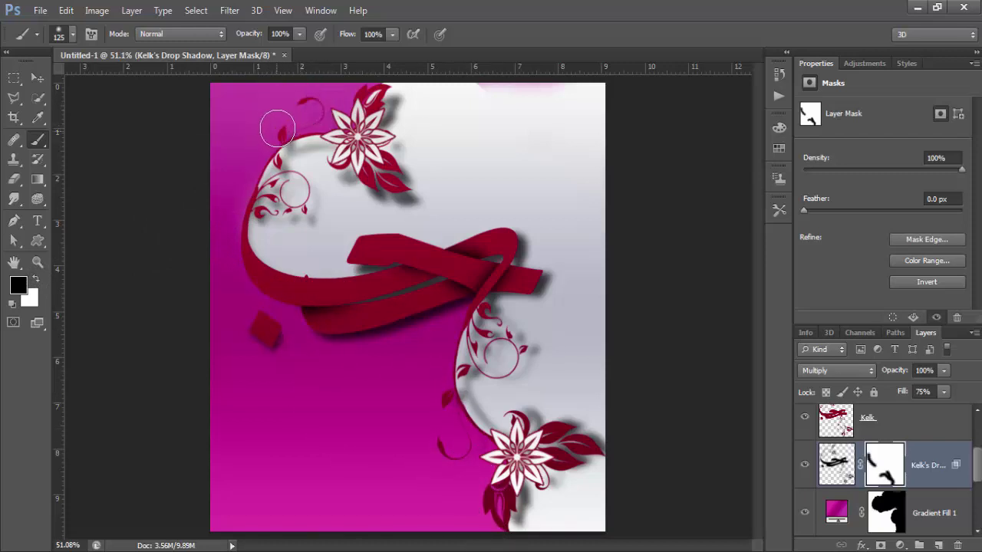
pyautogui.moveTo(296, 334); pyautogui.dragTo(409, 324)
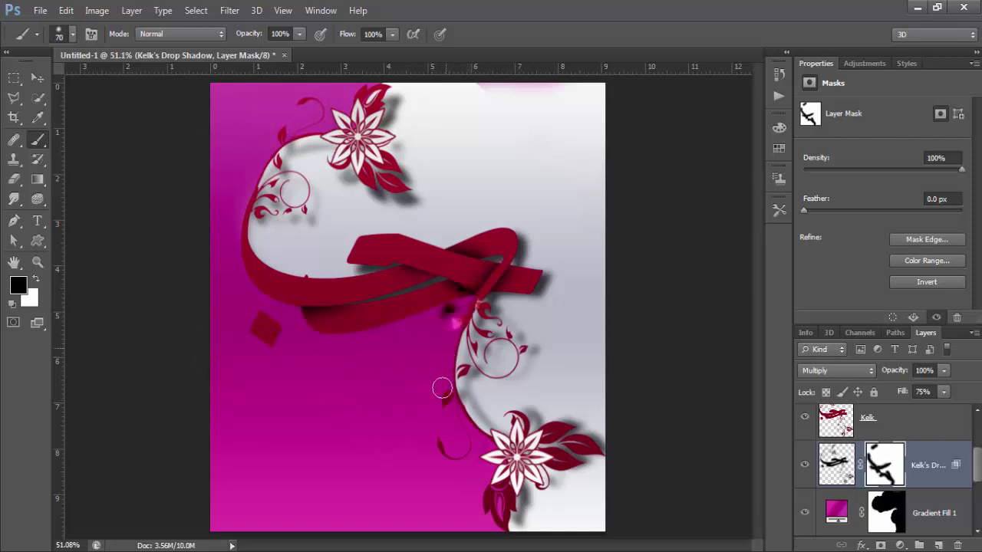
pyautogui.click(901, 430)
pyautogui.scroll(2, 909, 463)
pyautogui.click(908, 479)
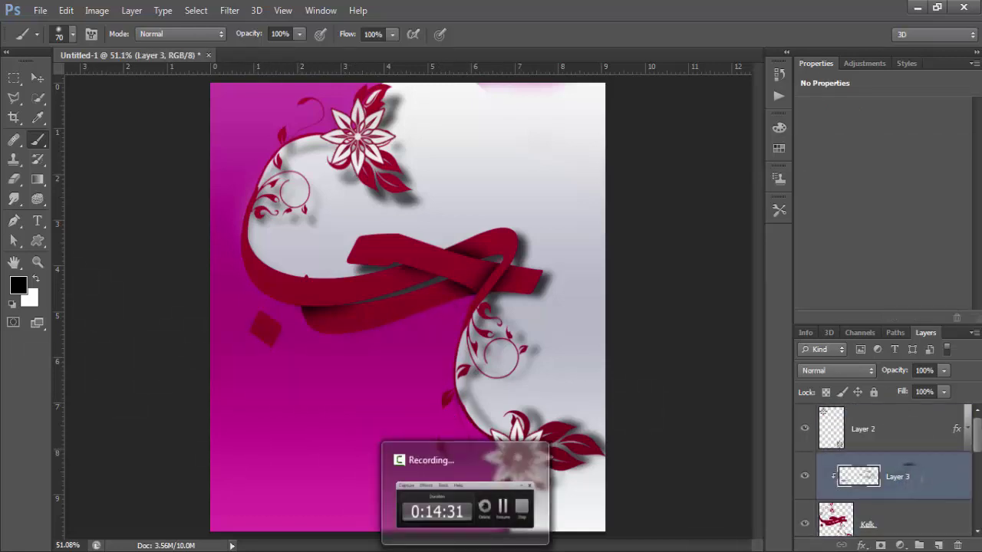
# Delete Layer 3 and add a new layer set to Overlay blending.
pyautogui.hotkey('ctrl', 'e')
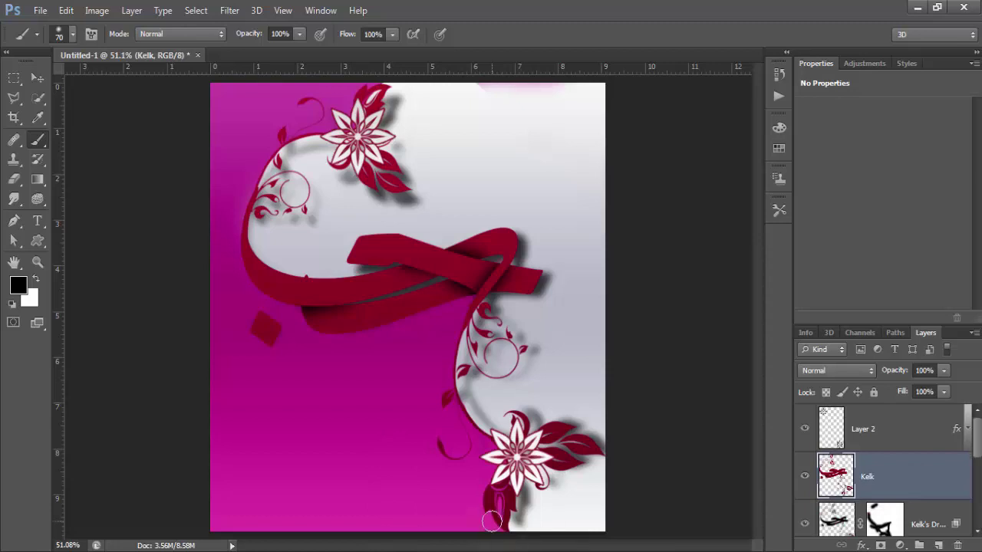
pyautogui.click(935, 544)
pyautogui.click(836, 370)
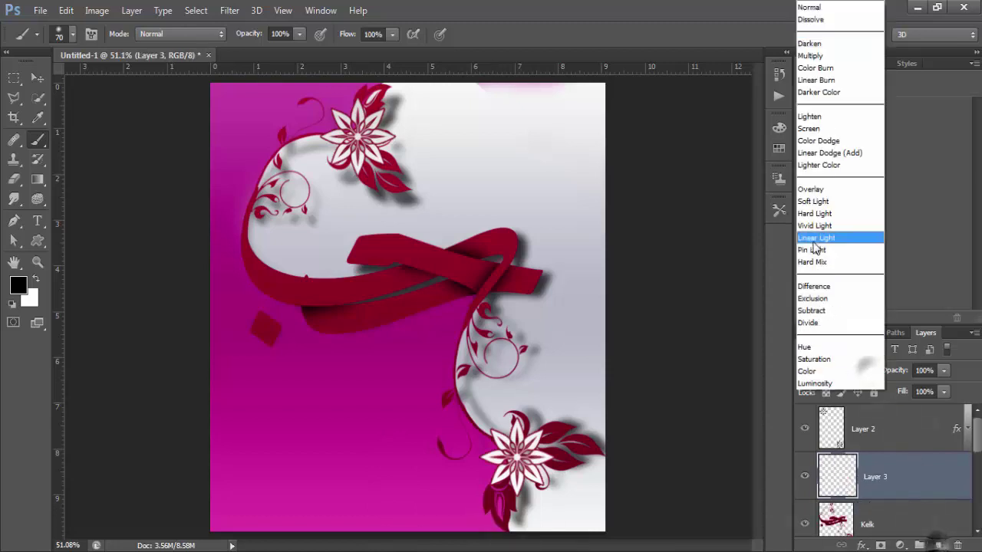
pyautogui.click(816, 186)
# Paint white with a 300 px brush inside the Kelk artwork selection, then deselect.
pyautogui.keyDown('ctrl'); pyautogui.click(835, 519); pyautogui.keyUp('ctrl')
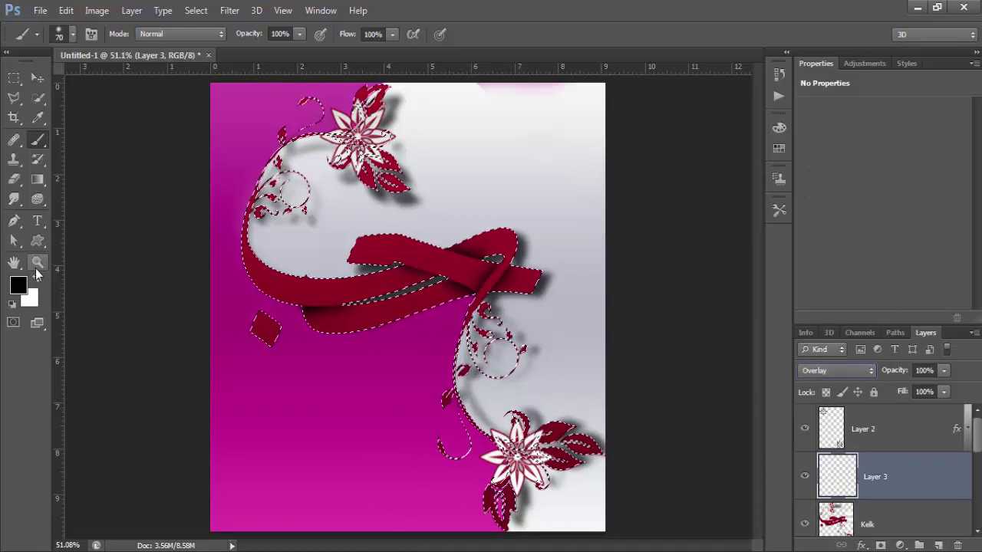
pyautogui.press('x')
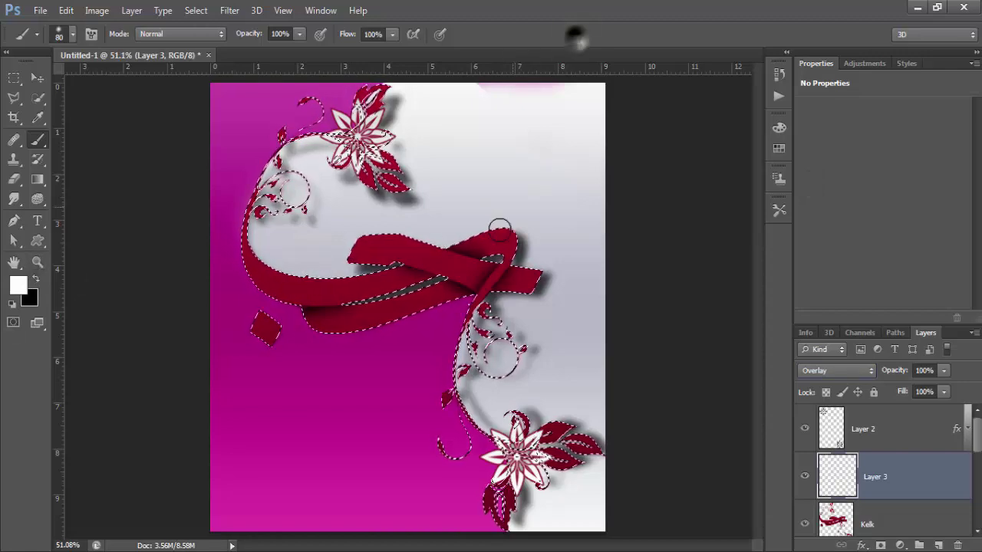
pyautogui.press(']')
pyautogui.press(']')
pyautogui.press(']')
pyautogui.moveTo(300, 265)
pyautogui.mouseDown()
pyautogui.moveTo(471, 317)
pyautogui.moveTo(360, 146)
pyautogui.moveTo(521, 445)
pyautogui.moveTo(486, 476)
pyautogui.mouseUp()
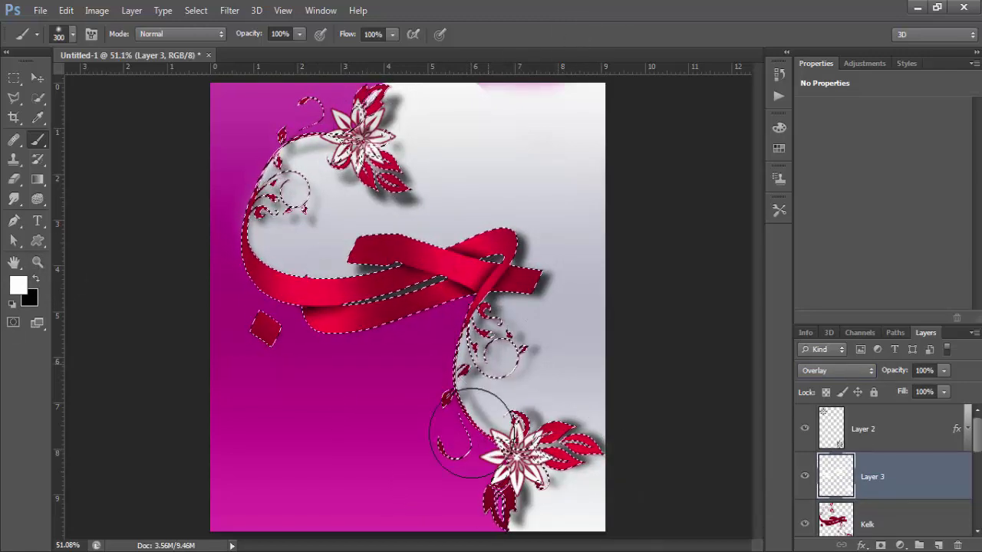
pyautogui.hotkey('ctrl', 'd')
pyautogui.hotkey('ctrl', '-')
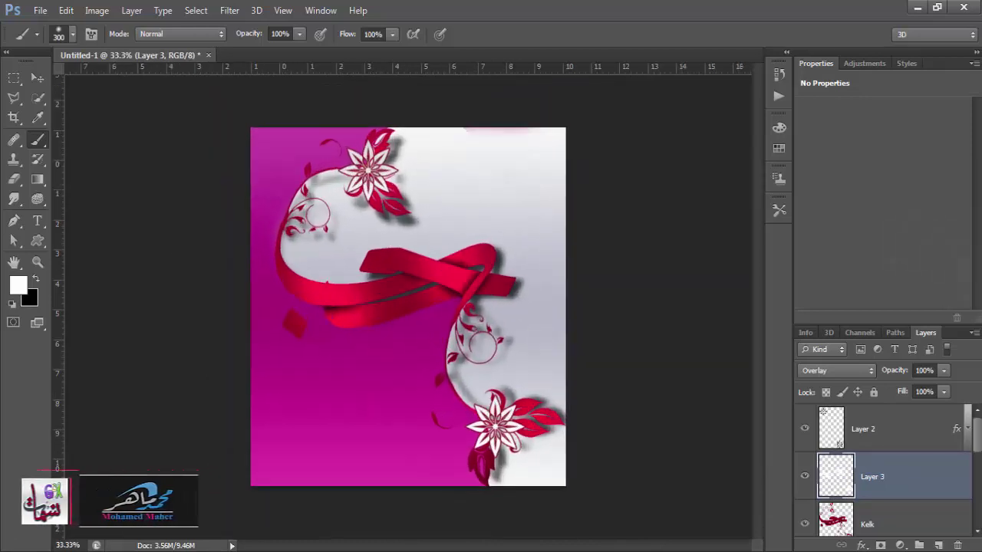
pyautogui.click(867, 521)
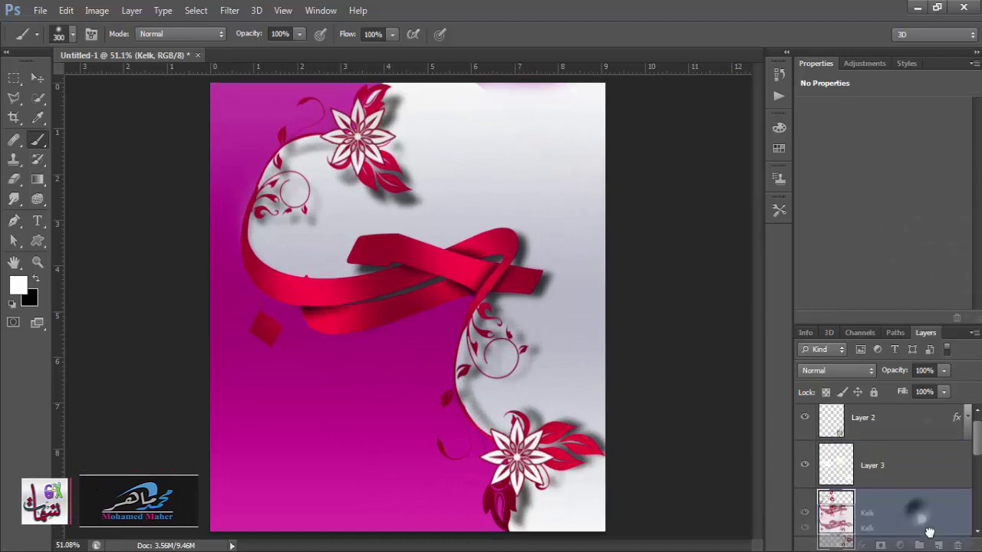
# Duplicate the Kelk layer and move the copy above Layer 3.
pyautogui.hotkey('ctrl', 'j')
pyautogui.moveTo(874, 468); pyautogui.dragTo(894, 407)
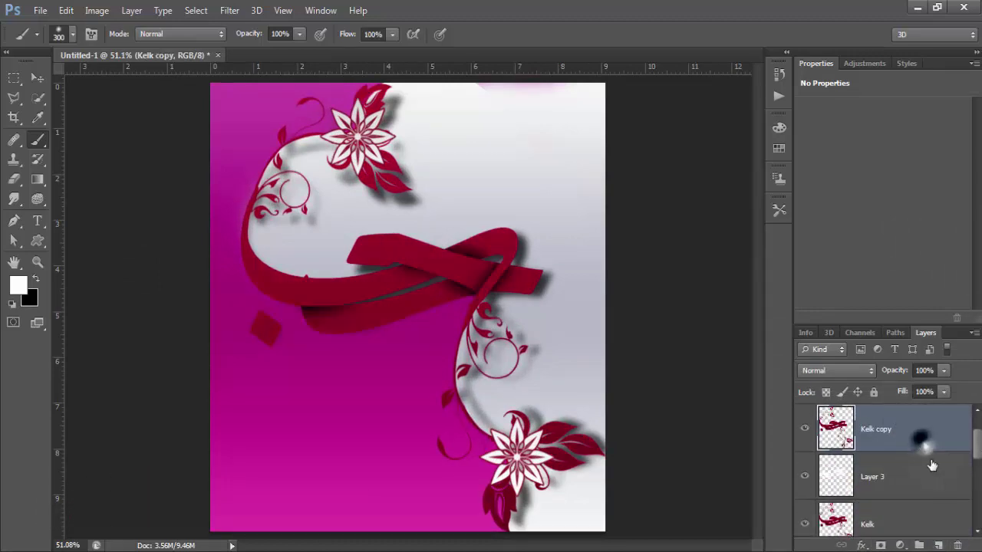
pyautogui.doubleClick(924, 441)
# Give Kelk copy a green floral Pattern Overlay blended in Saturation mode.
pyautogui.click(627, 377)
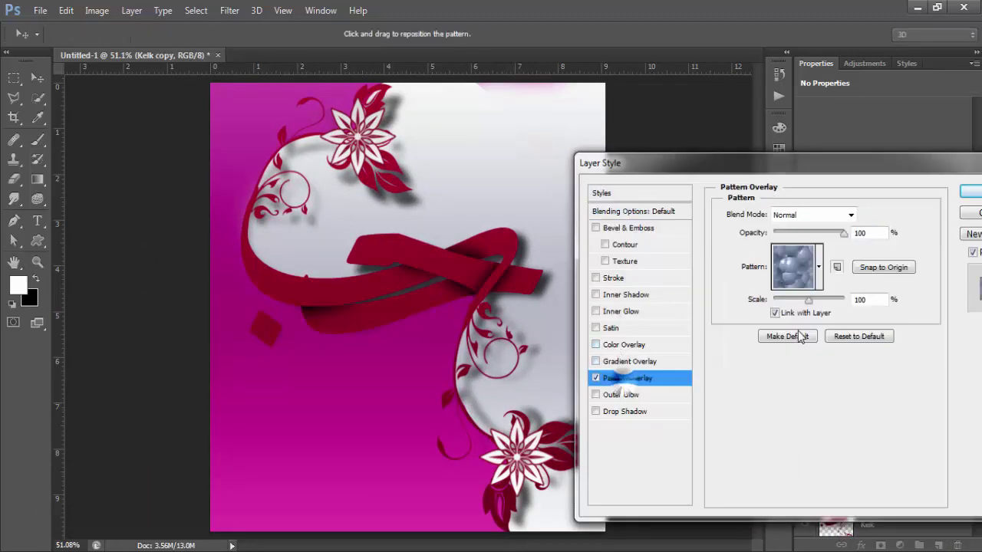
pyautogui.click(819, 267)
pyautogui.click(749, 350)
pyautogui.click(724, 374)
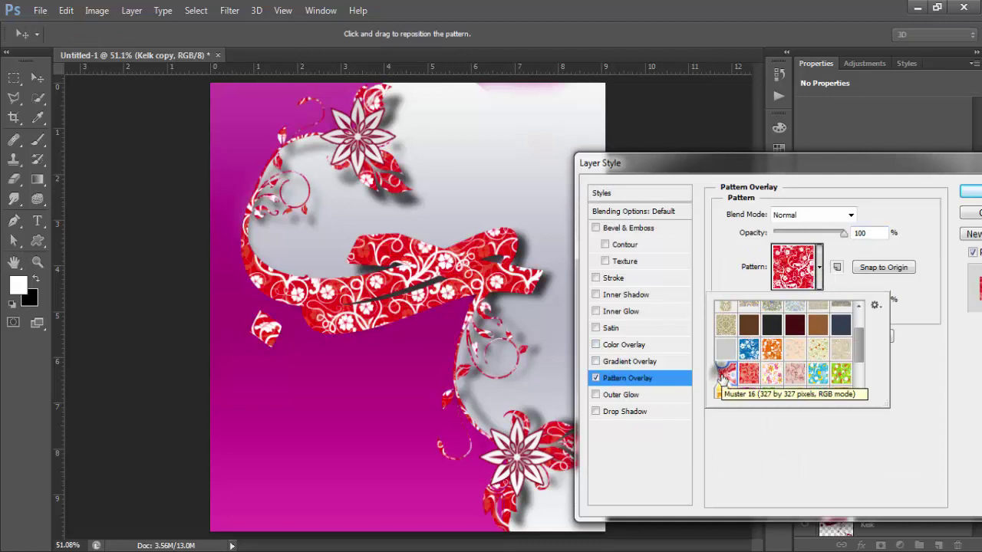
pyautogui.scroll(-3, 732, 366)
pyautogui.click(772, 338)
pyautogui.click(840, 312)
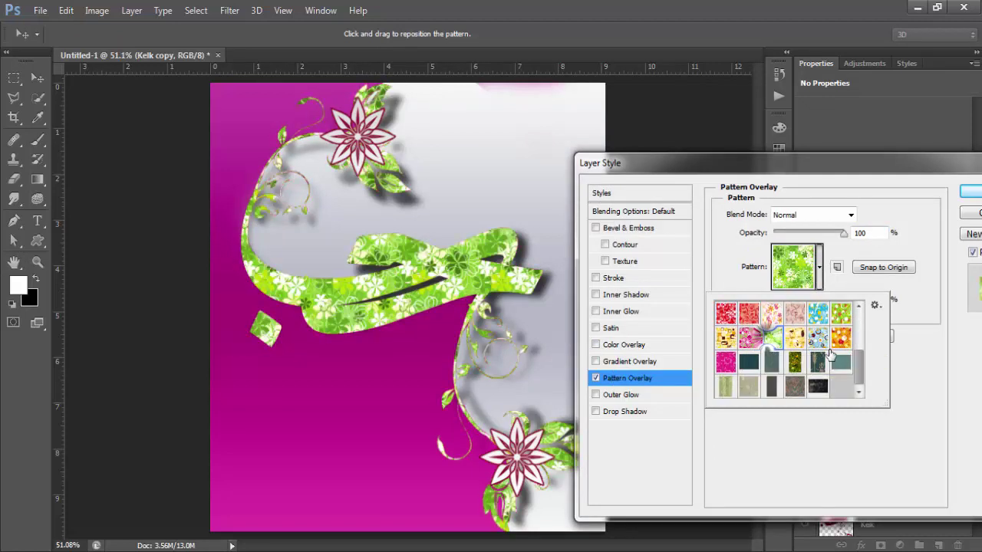
pyautogui.click(819, 269)
pyautogui.click(813, 215)
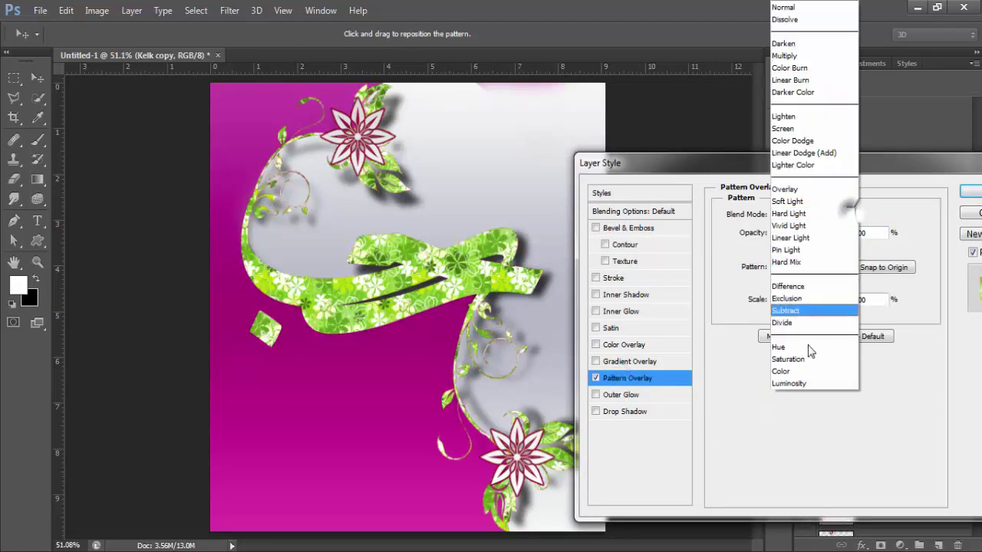
pyautogui.click(797, 375)
pyautogui.press('Up')
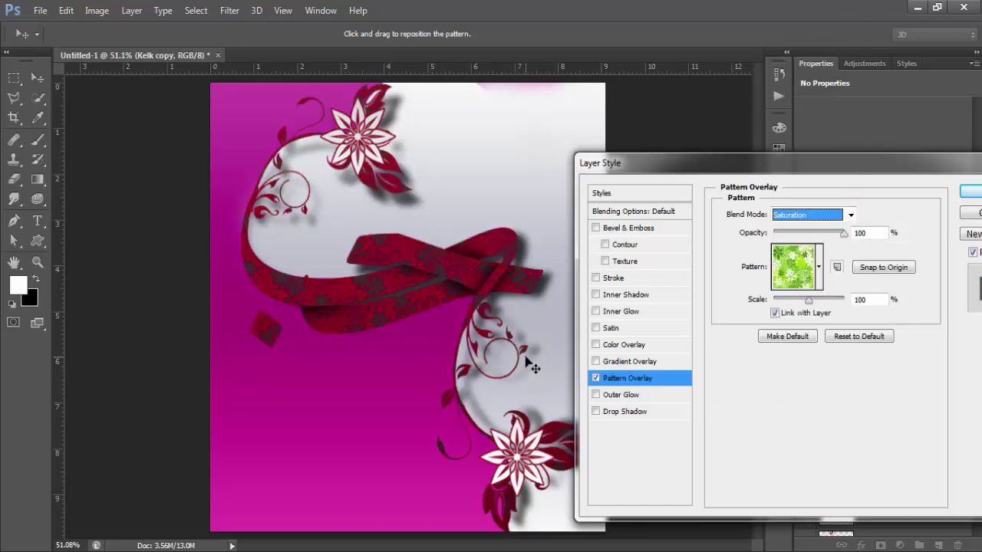
pyautogui.click(968, 192)
# Lower the Kelk copy layer's opacity to 34%.
pyautogui.moveTo(894, 370); pyautogui.dragTo(858, 373)
pyautogui.click(37, 262)
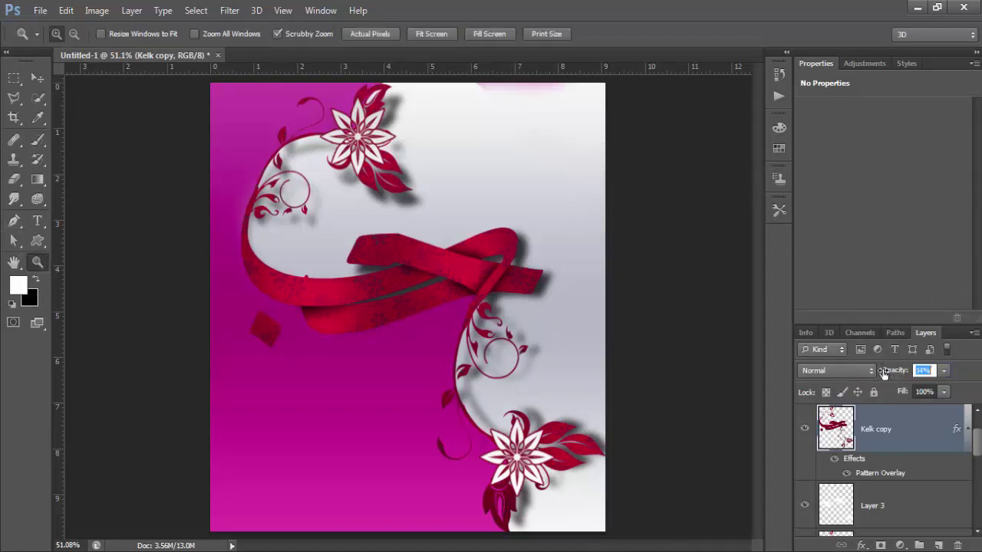
pyautogui.scroll(-2, 967, 442)
# Add a Pattern Overlay to Gradient Fill 1 copy, trying floral patterns with Linear Dodge blending.
pyautogui.scroll(-2, 954, 475)
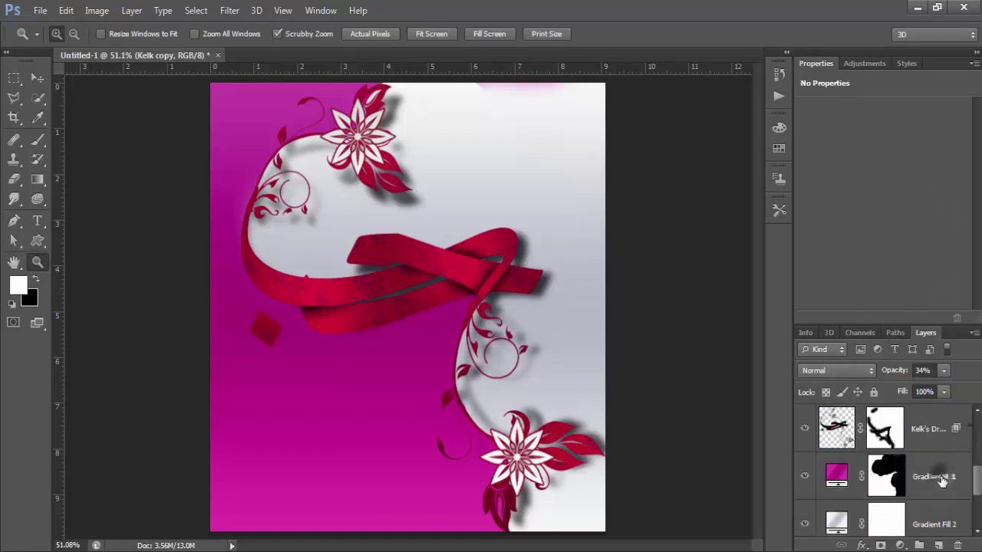
pyautogui.click(949, 488)
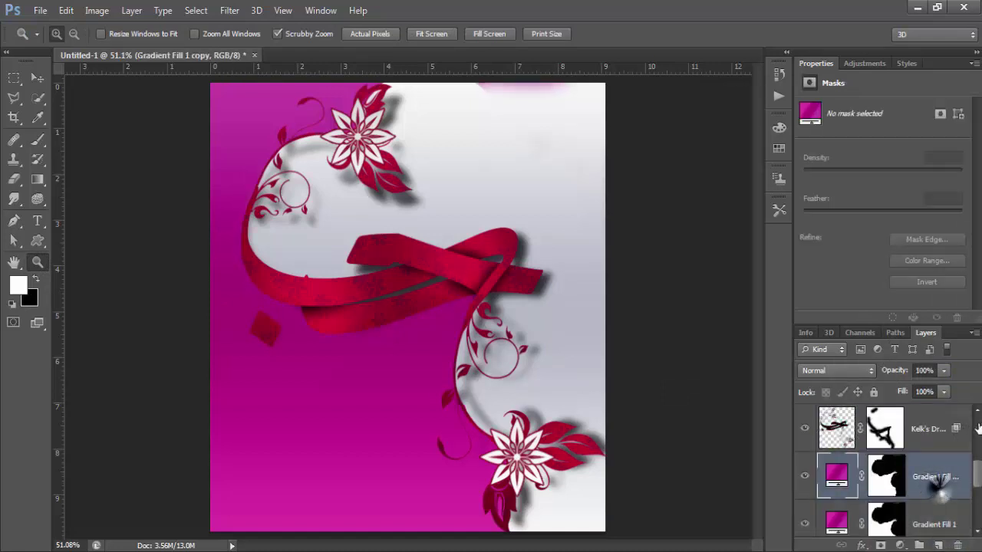
pyautogui.doubleClick(937, 488)
pyautogui.click(625, 378)
pyautogui.click(833, 267)
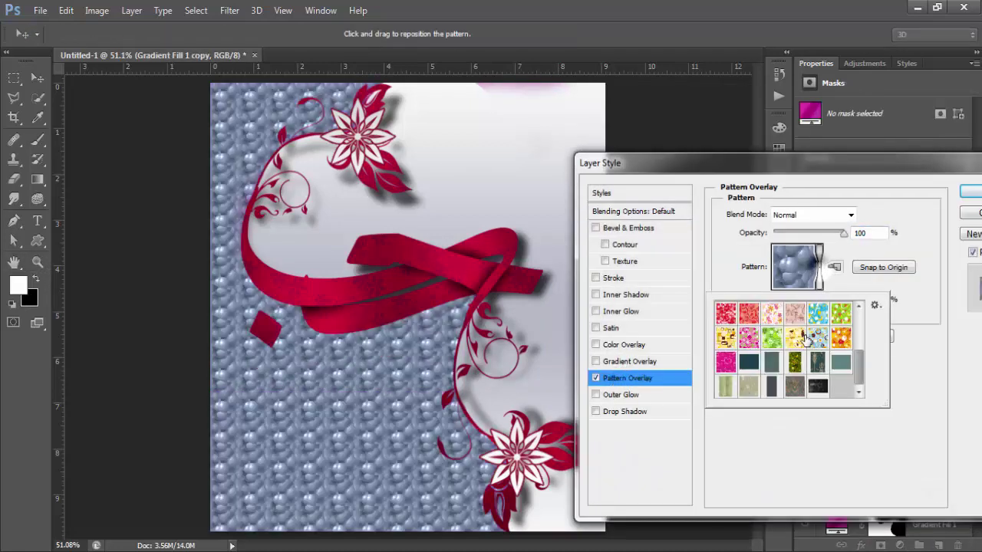
pyautogui.click(746, 341)
pyautogui.click(747, 339)
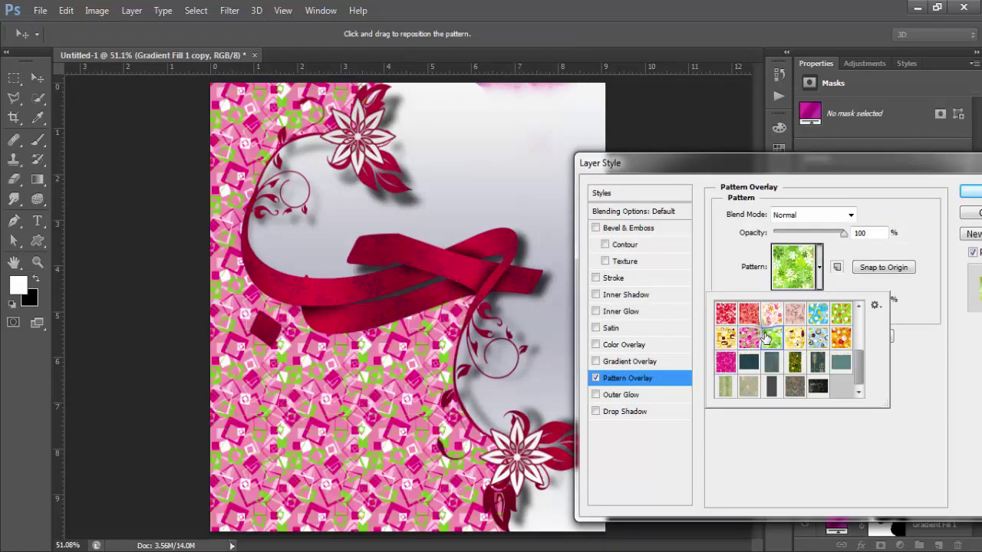
pyautogui.click(798, 339)
pyautogui.click(840, 337)
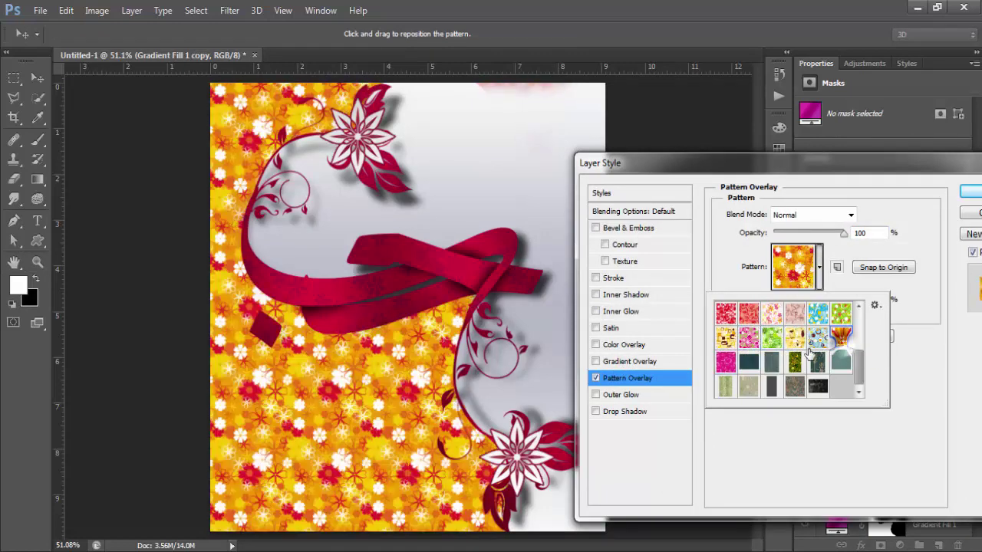
pyautogui.click(813, 214)
pyautogui.click(832, 109)
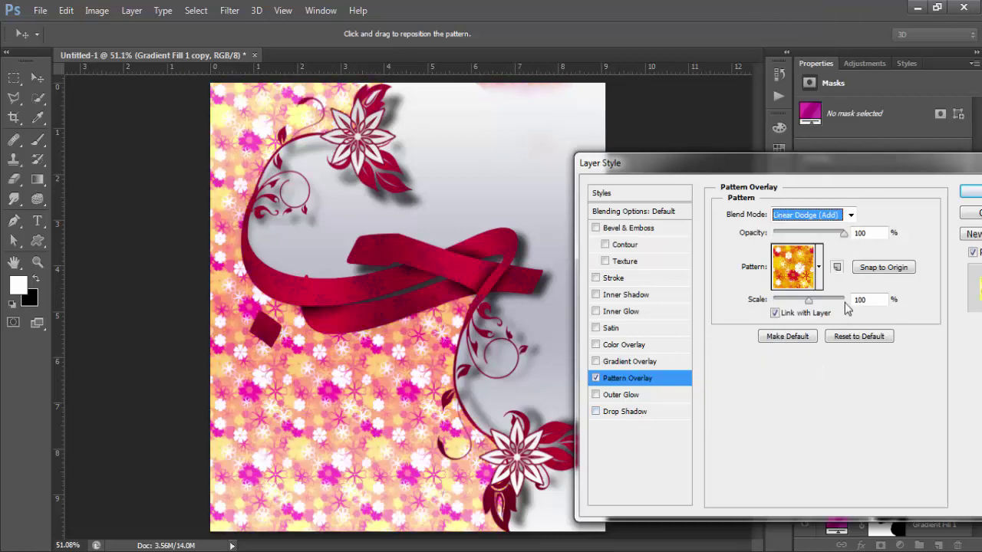
# Browse further overlay patterns and settle on the pink damask pattern.
pyautogui.click(818, 266)
pyautogui.click(794, 313)
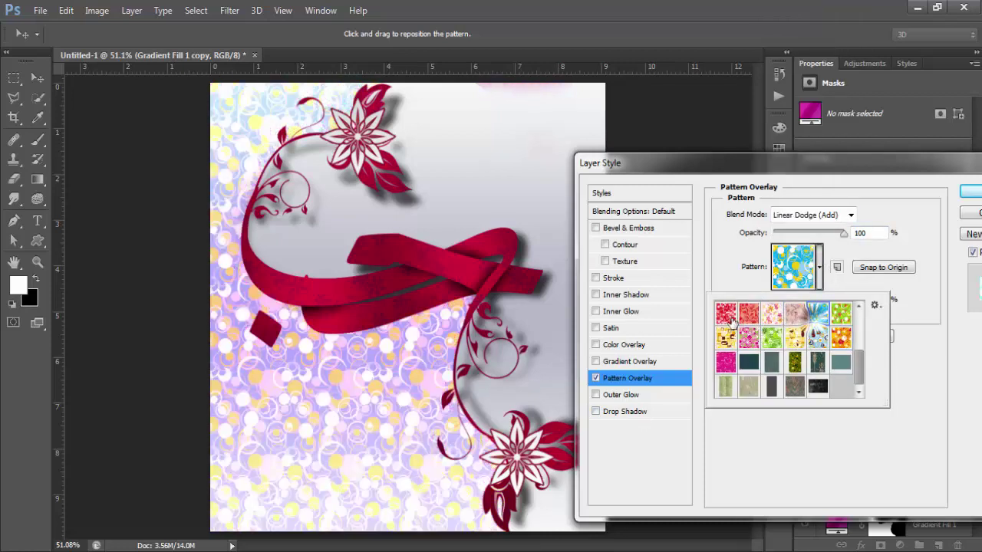
pyautogui.click(725, 314)
pyautogui.scroll(2, 740, 330)
pyautogui.click(747, 326)
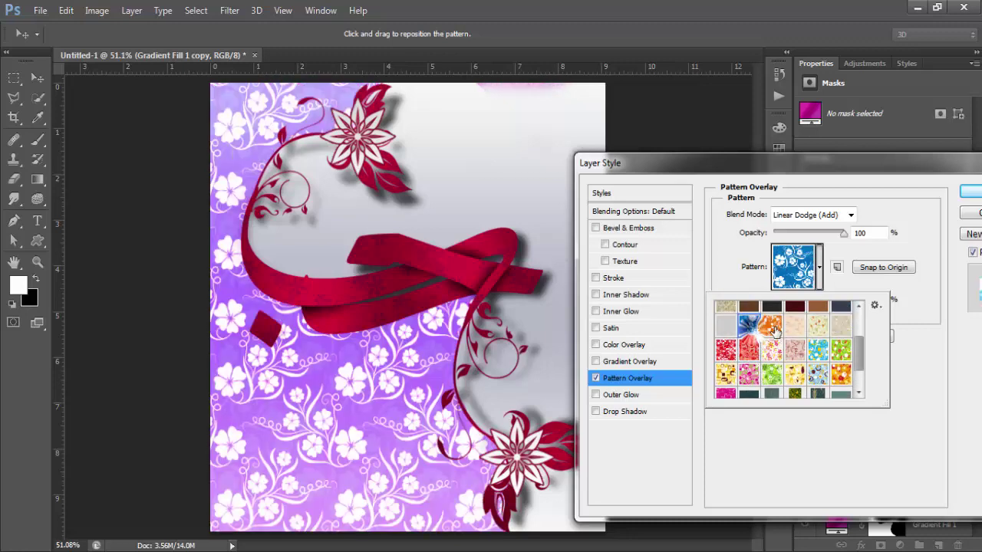
pyautogui.click(818, 326)
pyautogui.scroll(1, 821, 345)
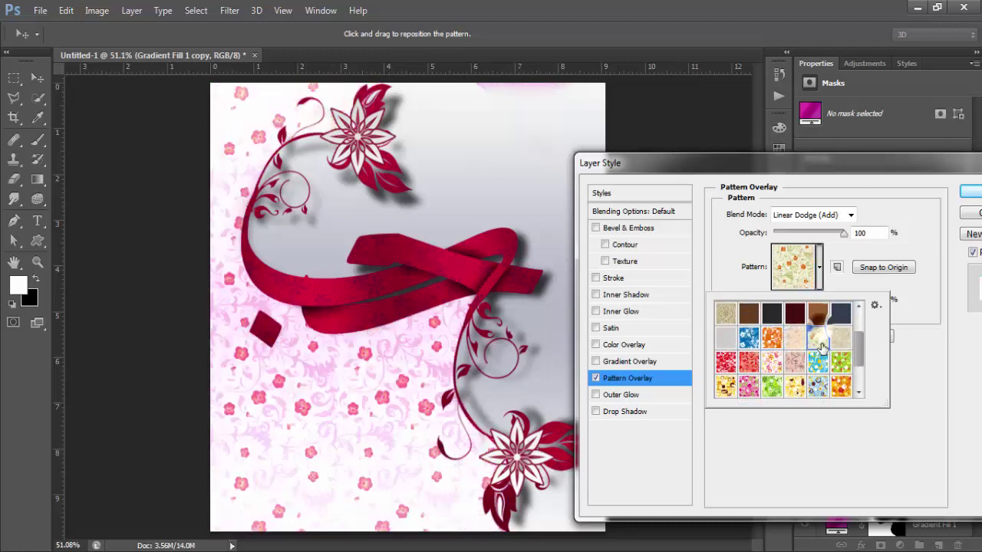
pyautogui.scroll(1, 820, 347)
pyautogui.click(840, 336)
pyautogui.scroll(1, 821, 348)
pyautogui.click(841, 336)
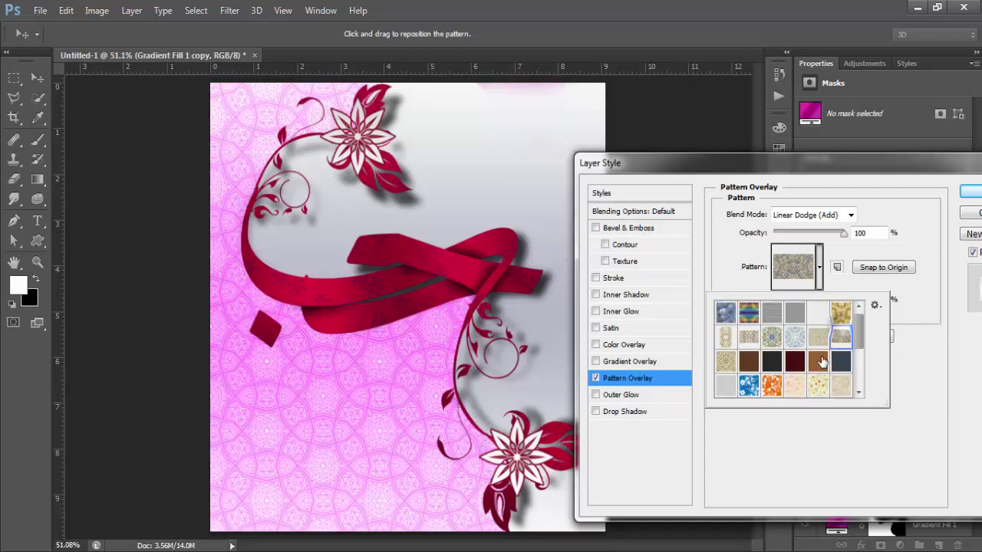
pyautogui.scroll(-2, 778, 372)
pyautogui.scroll(-1, 786, 379)
pyautogui.click(795, 387)
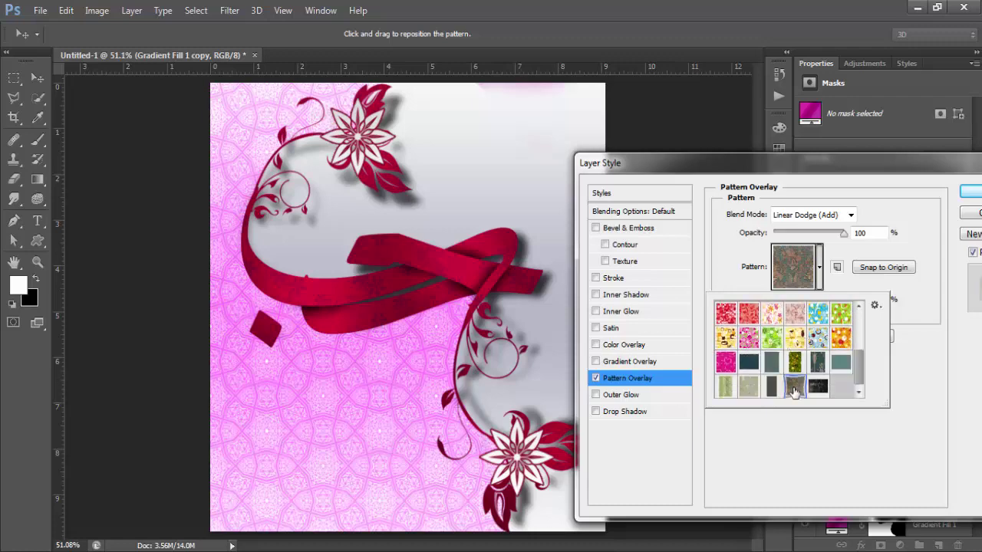
# Set the pattern overlay's blend mode to Soft Light and accept the style.
pyautogui.click(849, 214)
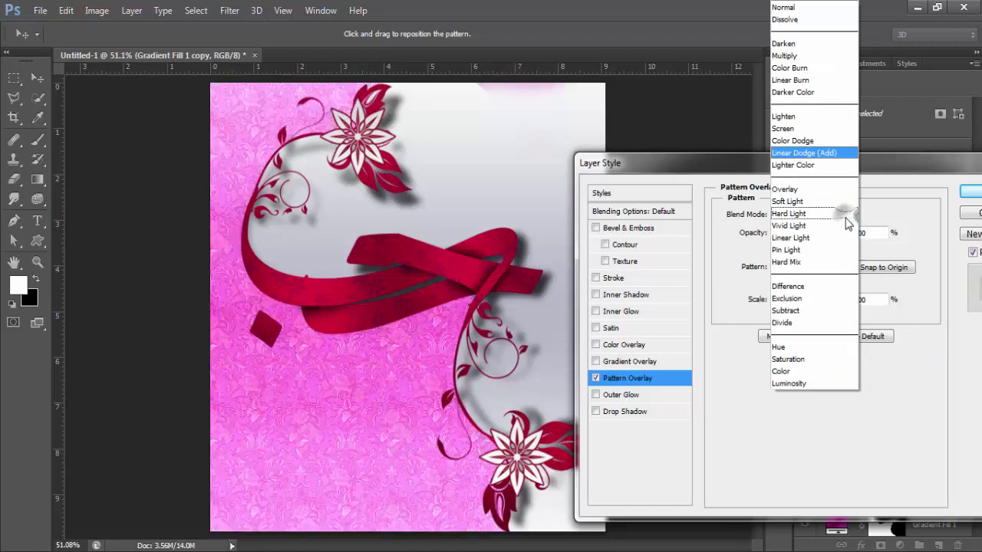
pyautogui.click(833, 322)
pyautogui.press('Down')
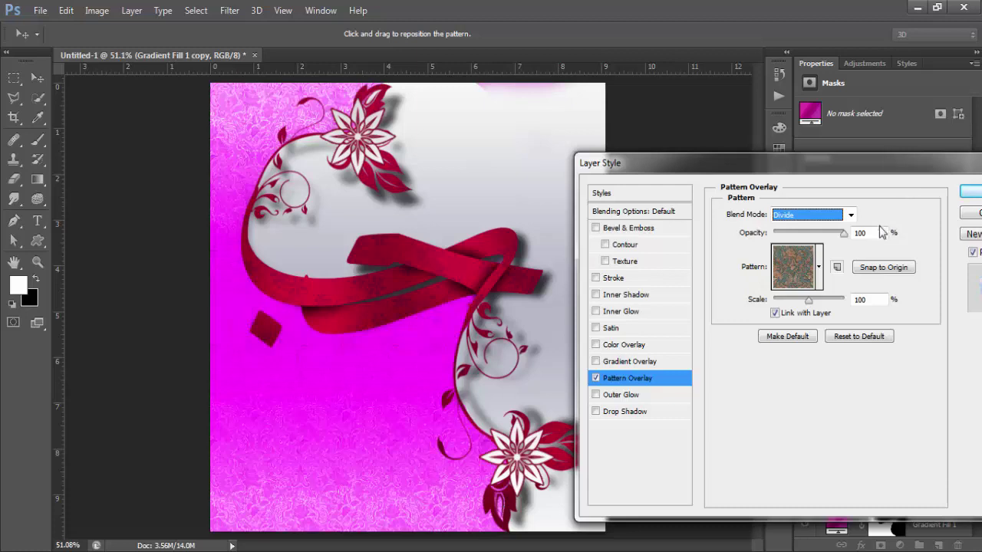
pyautogui.click(843, 219)
pyautogui.click(836, 189)
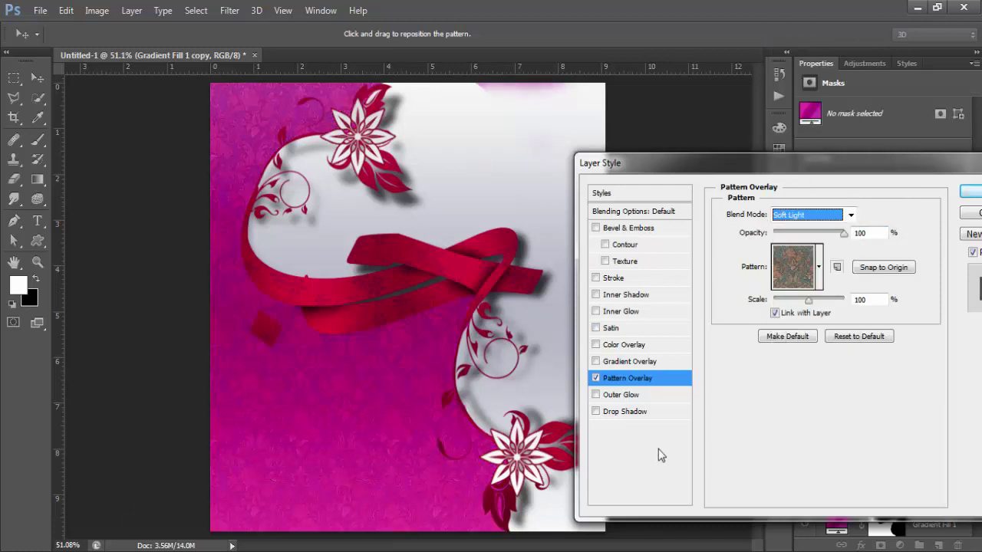
pyautogui.click(968, 191)
# Change the layer's gradient fill to the Bronze Bz66 preset.
pyautogui.doubleClick(834, 430)
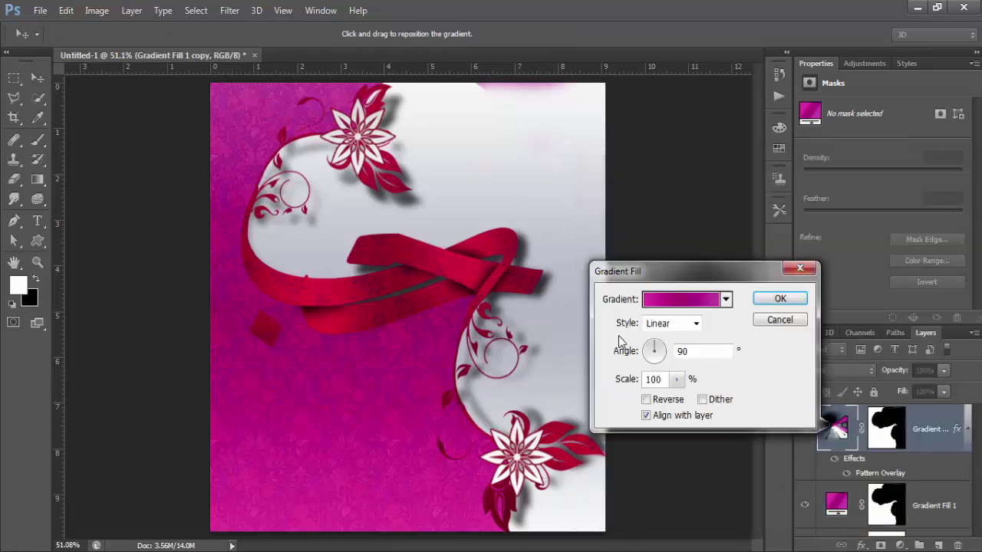
pyautogui.click(685, 295)
pyautogui.click(648, 227)
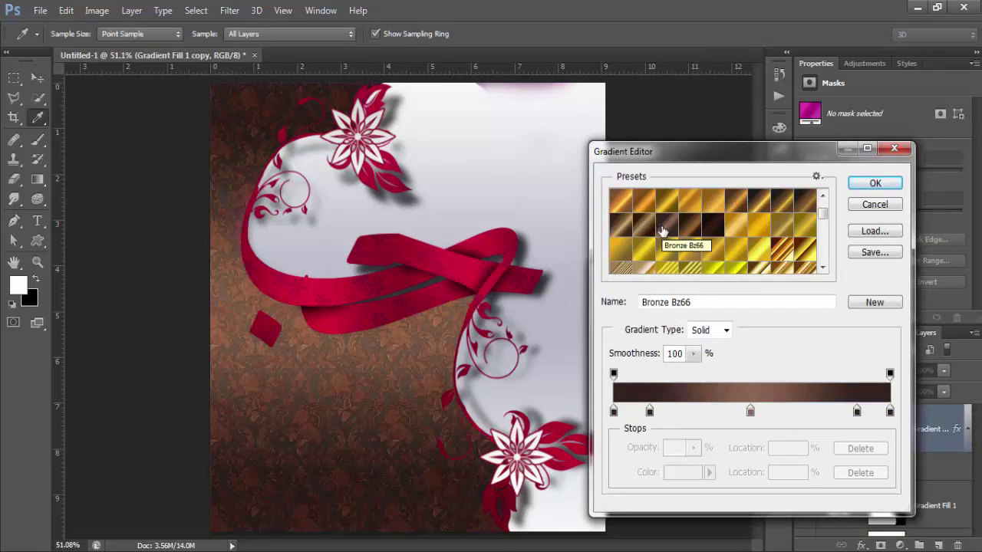
pyautogui.click(872, 190)
pyautogui.click(777, 297)
# Select Gradient Fill 2 and check its gradient settings without changing them.
pyautogui.press('z')
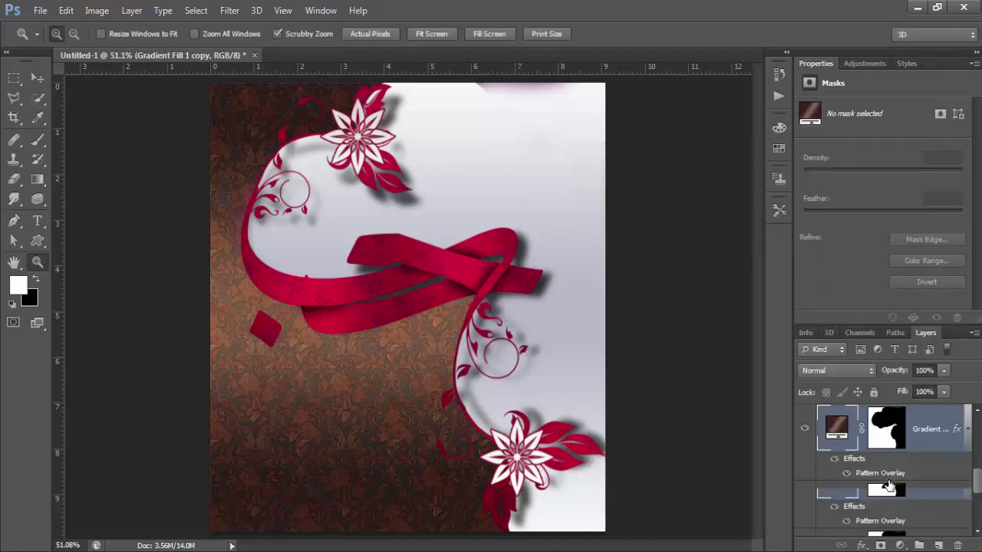
pyautogui.scroll(-3, 887, 487)
pyautogui.click(838, 458)
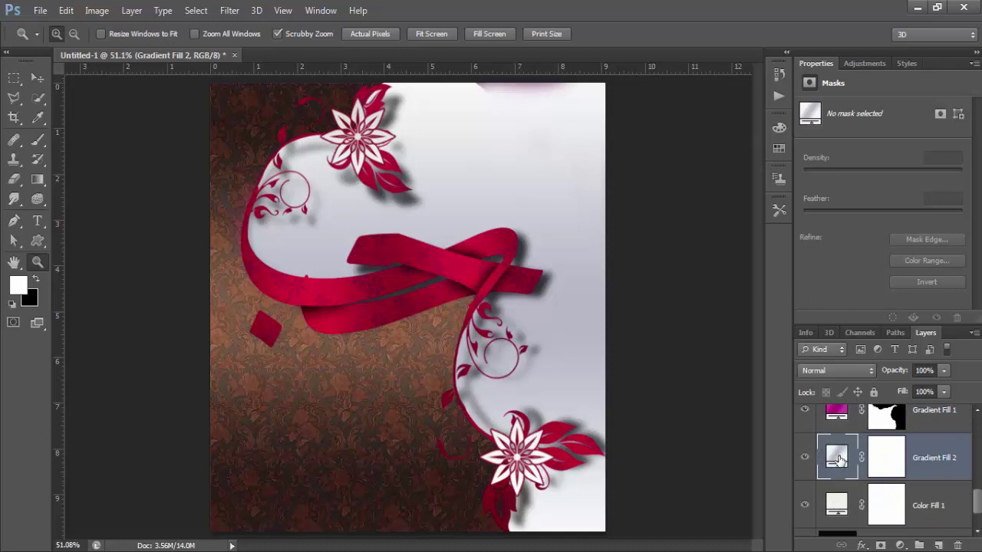
pyautogui.doubleClick(839, 458)
pyautogui.click(777, 319)
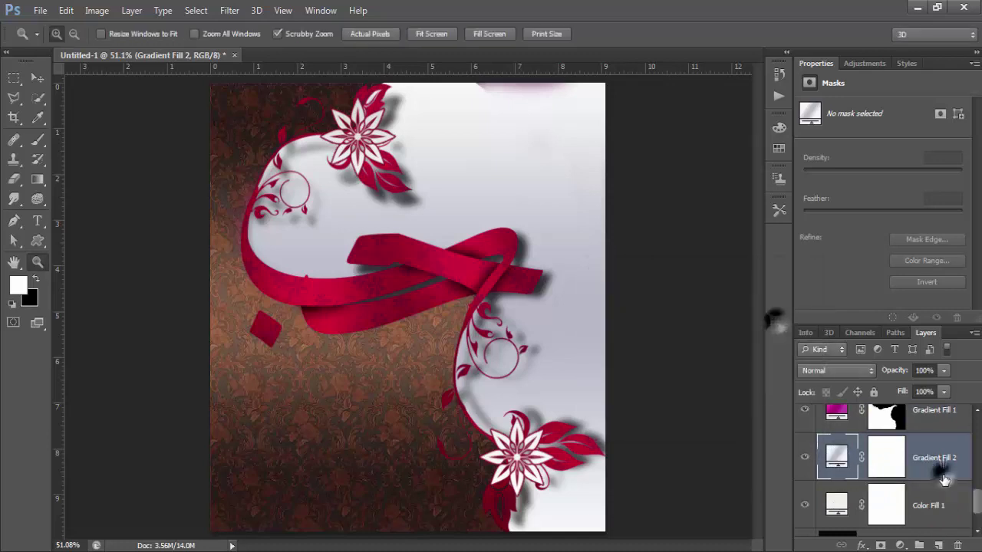
# Add a Pattern Overlay to Gradient Fill 2, trying several patterns and blend modes.
pyautogui.doubleClick(944, 479)
pyautogui.click(625, 377)
pyautogui.click(817, 284)
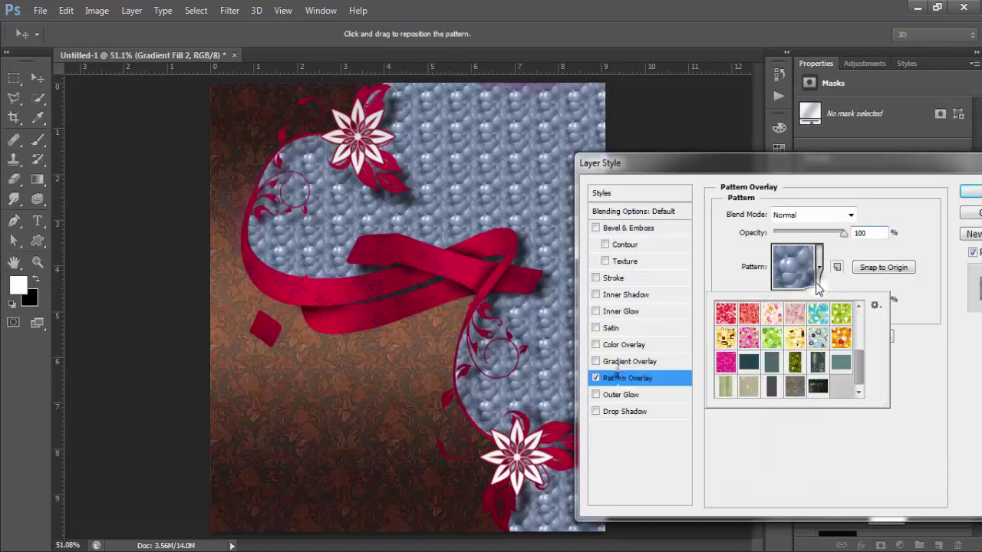
pyautogui.click(748, 337)
pyautogui.click(724, 361)
pyautogui.click(725, 337)
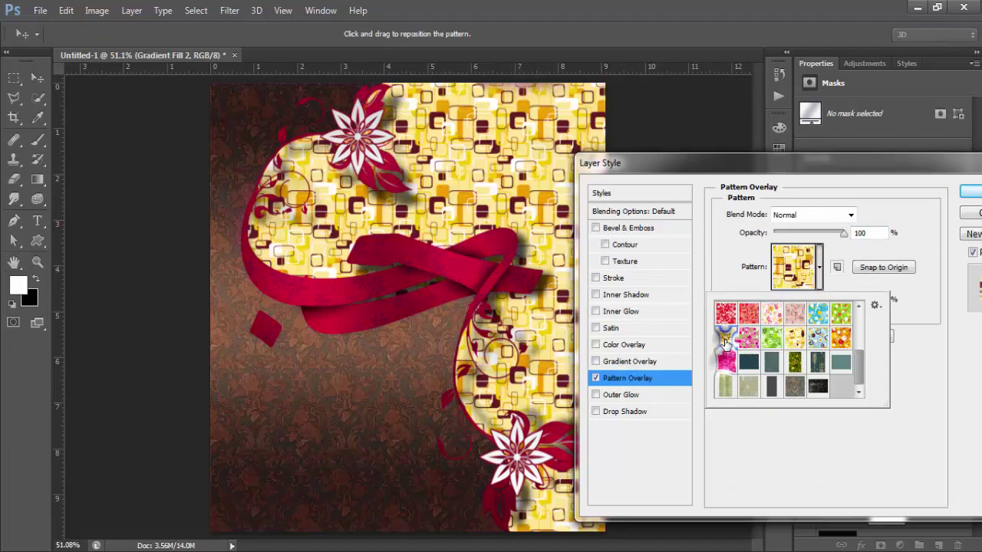
pyautogui.click(725, 361)
pyautogui.click(777, 366)
pyautogui.press('Down')
pyautogui.press('Down')
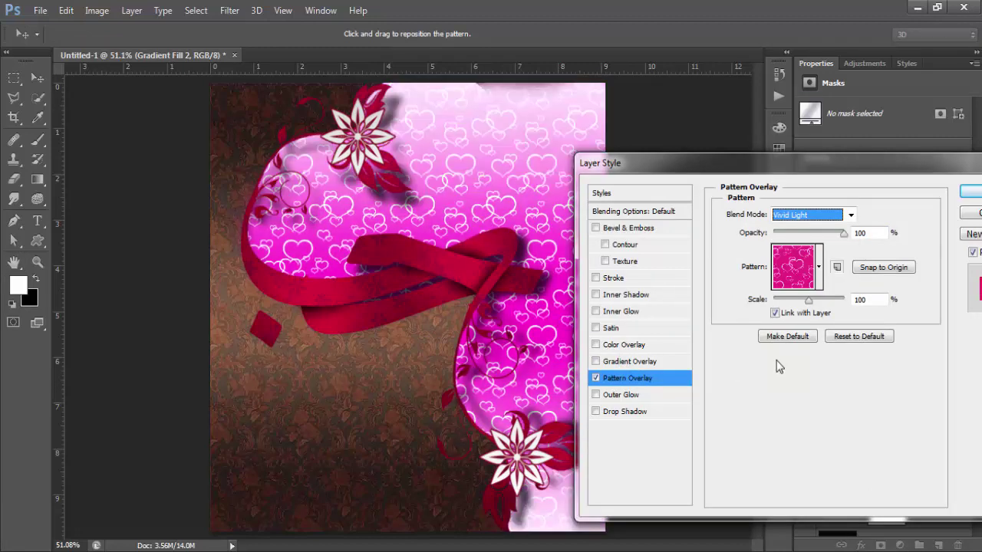
# Use the brown floral pattern with Screen blending and accept the overlay.
pyautogui.click(793, 266)
pyautogui.click(798, 387)
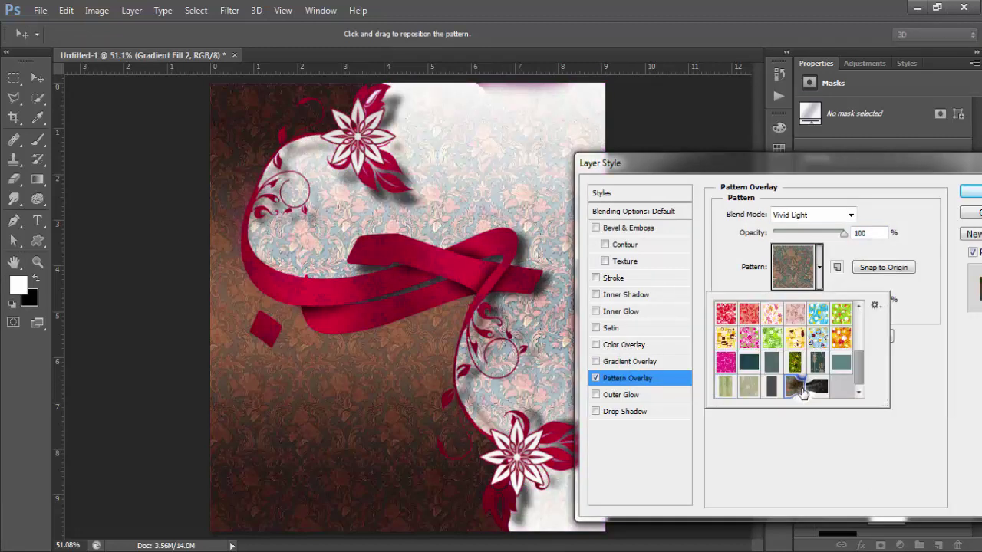
pyautogui.click(813, 214)
pyautogui.click(814, 198)
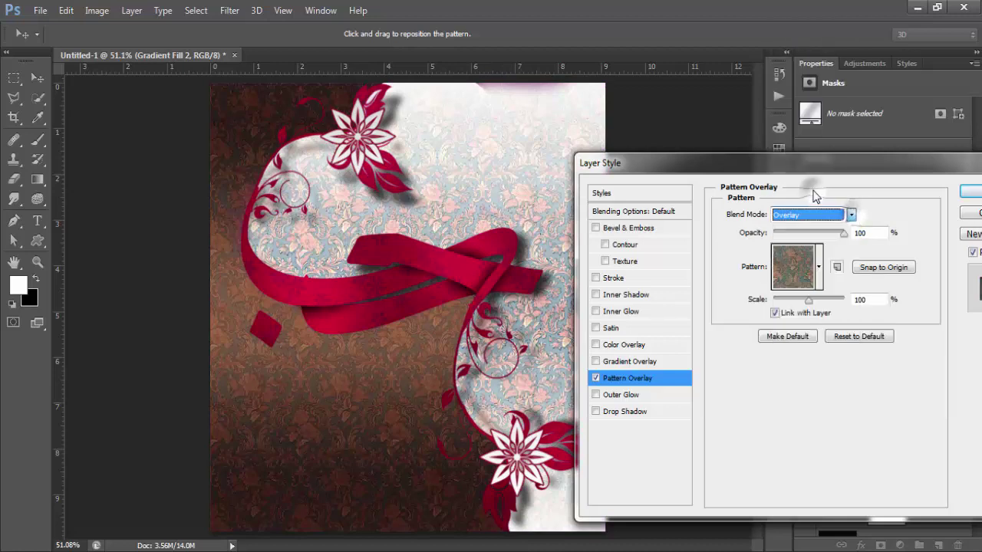
pyautogui.press('Up')
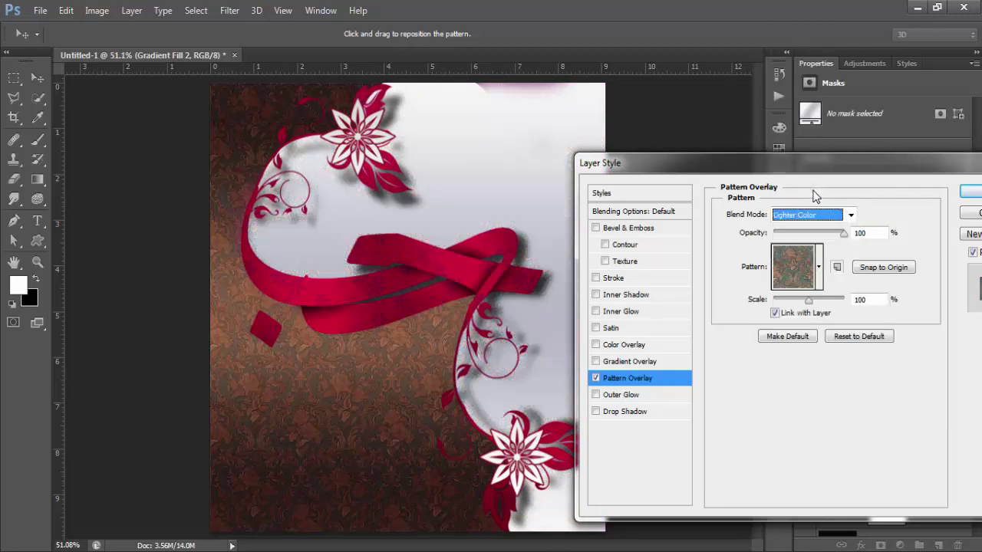
pyautogui.press('Up')
pyautogui.press('Up')
pyautogui.press('Up')
pyautogui.press('Up')
pyautogui.press('Down')
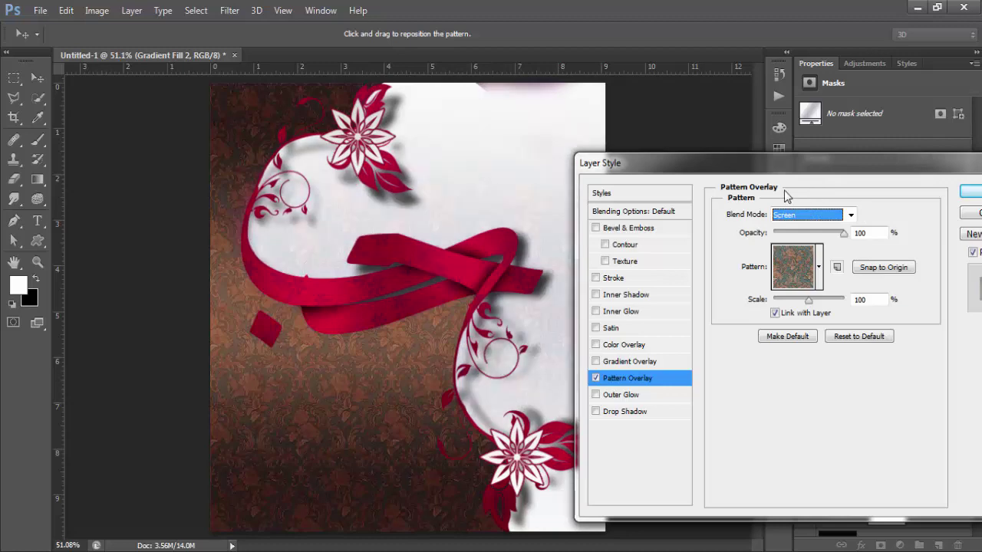
pyautogui.moveTo(655, 175); pyautogui.dragTo(713, 335)
pyautogui.press('Up')
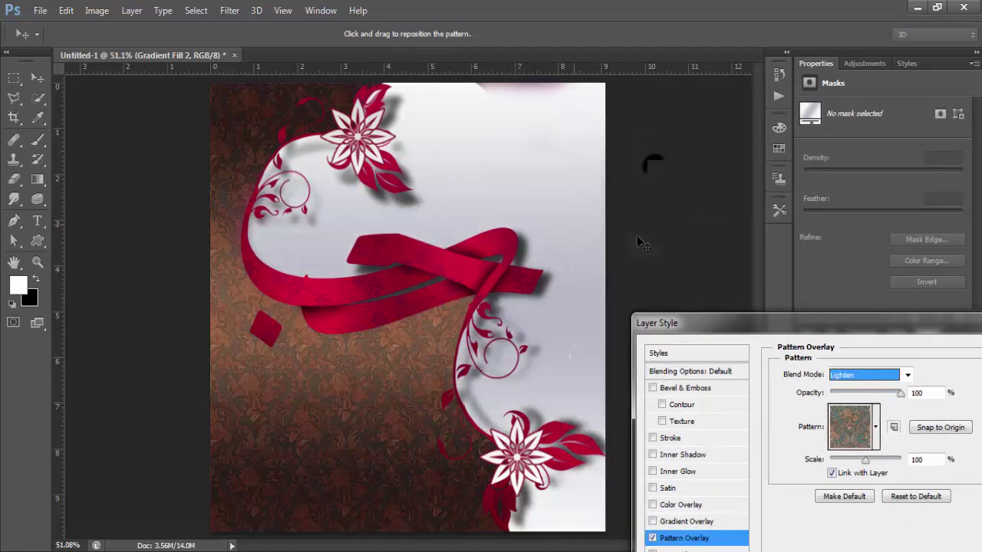
pyautogui.press('Down')
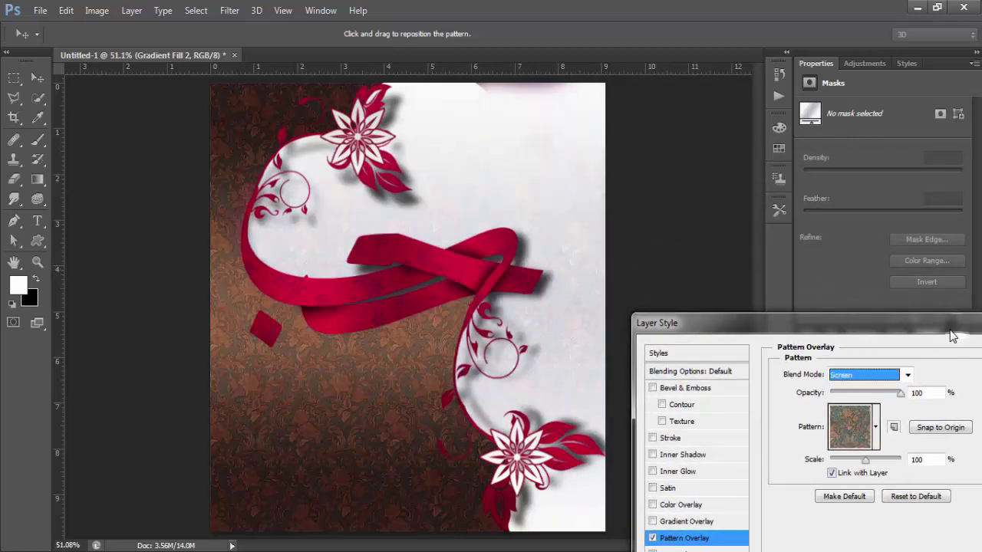
pyautogui.moveTo(951, 323); pyautogui.dragTo(667, 413)
pyautogui.click(782, 446)
# Add a radial, reversed Gradient fill layer at 149% scale as an edge vignette.
pyautogui.click(896, 545)
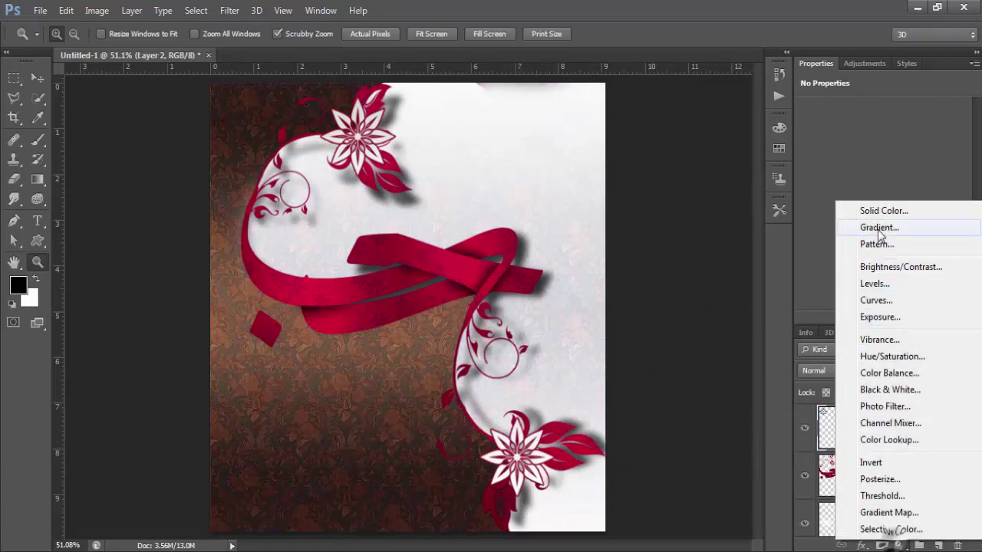
pyautogui.click(879, 228)
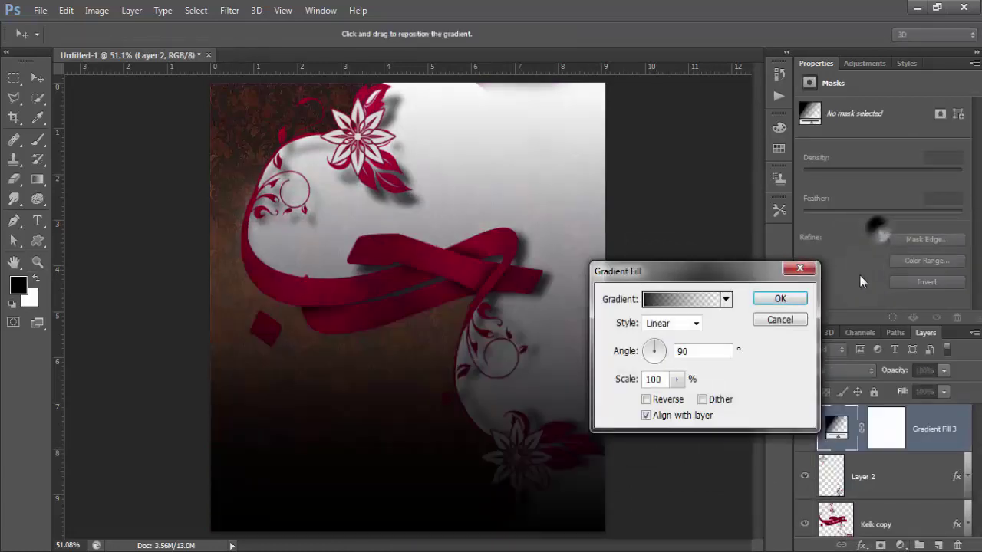
pyautogui.click(673, 323)
pyautogui.click(666, 345)
pyautogui.click(646, 400)
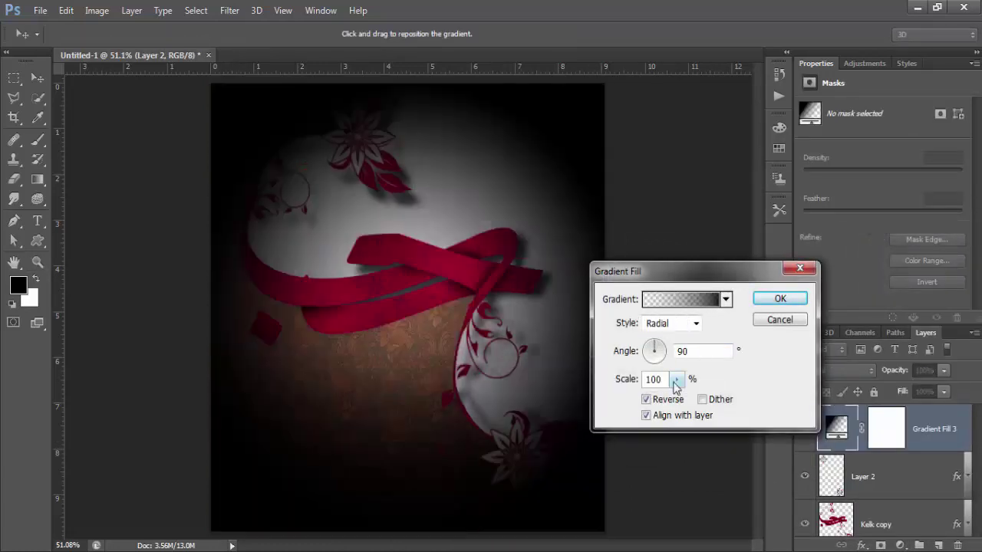
pyautogui.click(675, 380)
pyautogui.moveTo(681, 404); pyautogui.dragTo(679, 402)
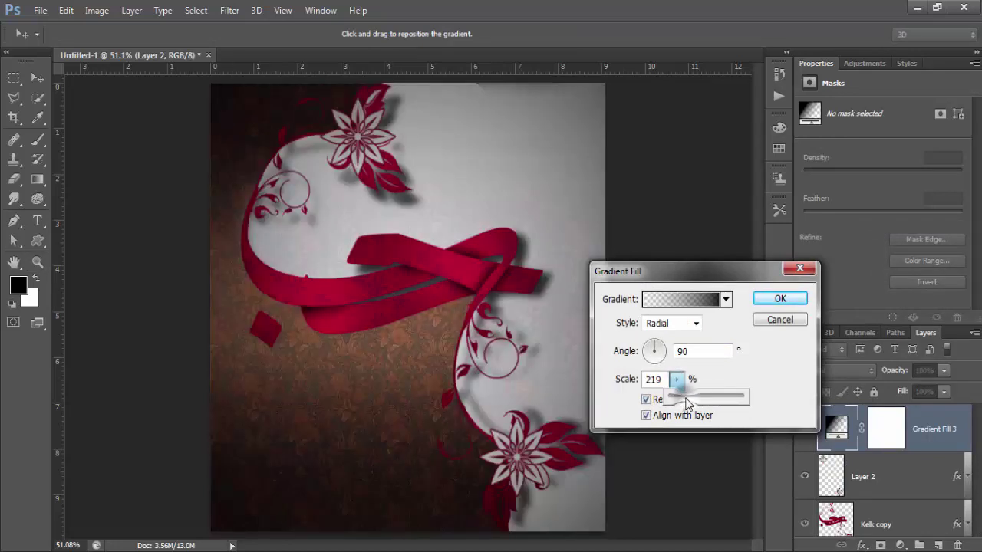
pyautogui.moveTo(687, 400); pyautogui.dragTo(685, 400)
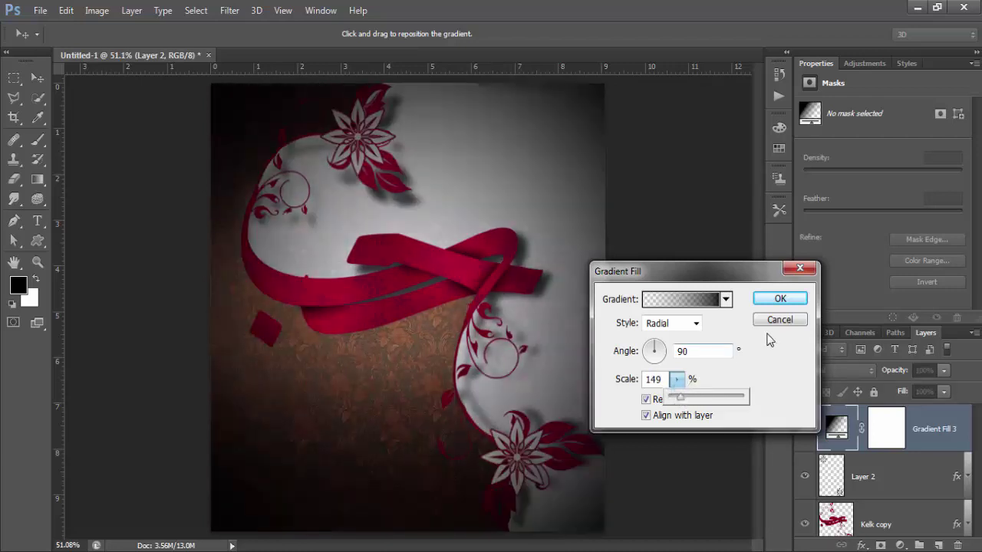
pyautogui.click(776, 299)
# Paint the vignette out of the mask near the upper flower and centre, restoring shading along the bottom edge.
pyautogui.press('b')
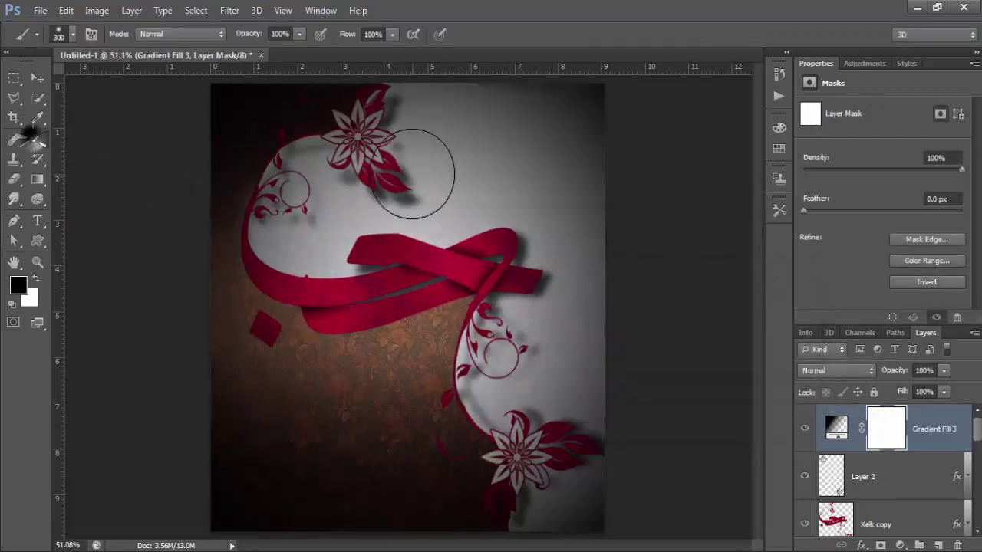
pyautogui.moveTo(427, 153)
pyautogui.mouseDown()
pyautogui.moveTo(519, 175)
pyautogui.moveTo(472, 234)
pyautogui.mouseUp()
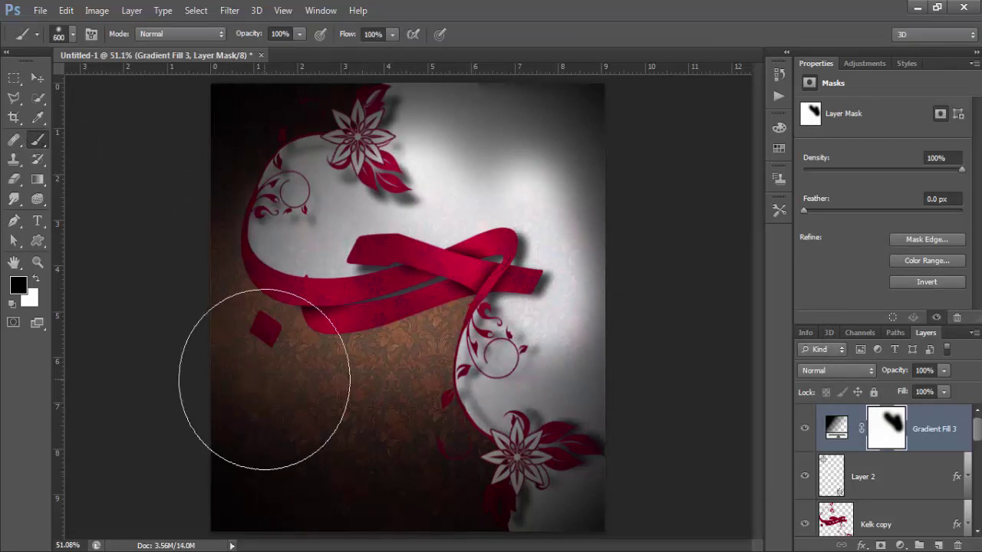
pyautogui.moveTo(263, 350)
pyautogui.mouseDown()
pyautogui.moveTo(329, 252)
pyautogui.moveTo(471, 416)
pyautogui.moveTo(486, 321)
pyautogui.moveTo(460, 220)
pyautogui.moveTo(486, 208)
pyautogui.moveTo(416, 324)
pyautogui.mouseUp()
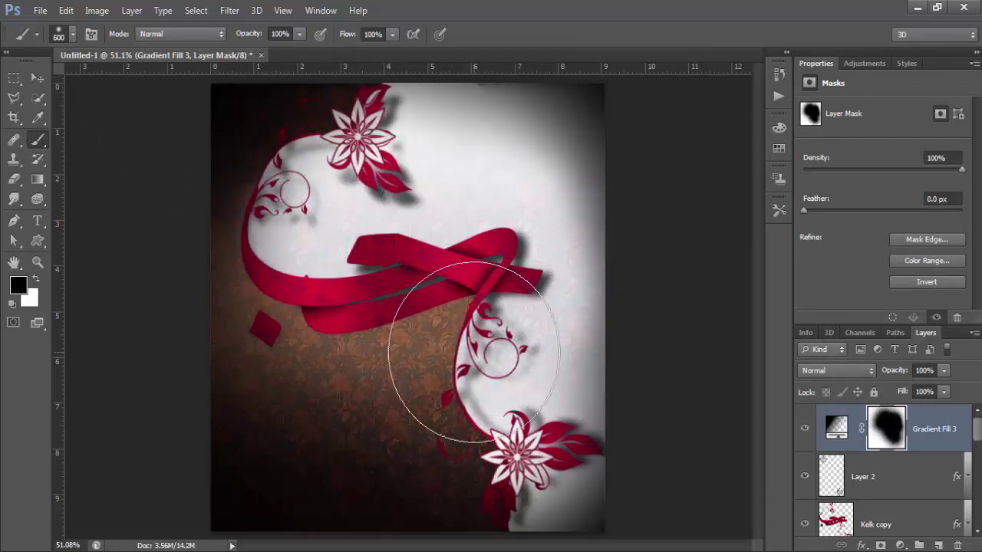
pyautogui.press('x')
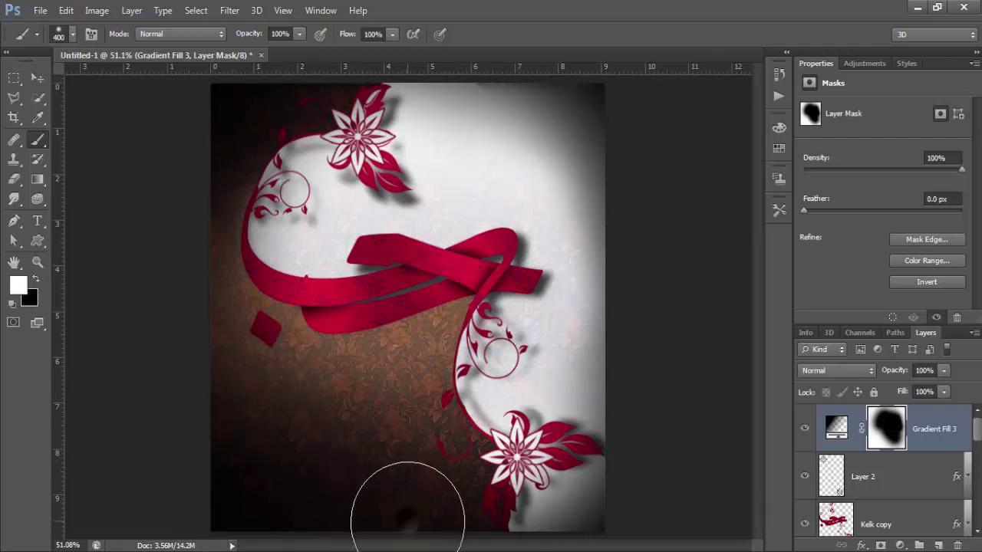
pyautogui.moveTo(394, 526); pyautogui.dragTo(580, 514)
# Restore vignette shading on the right side, then clear it from the upper middle and upper right.
pyautogui.press('[')
pyautogui.press('[')
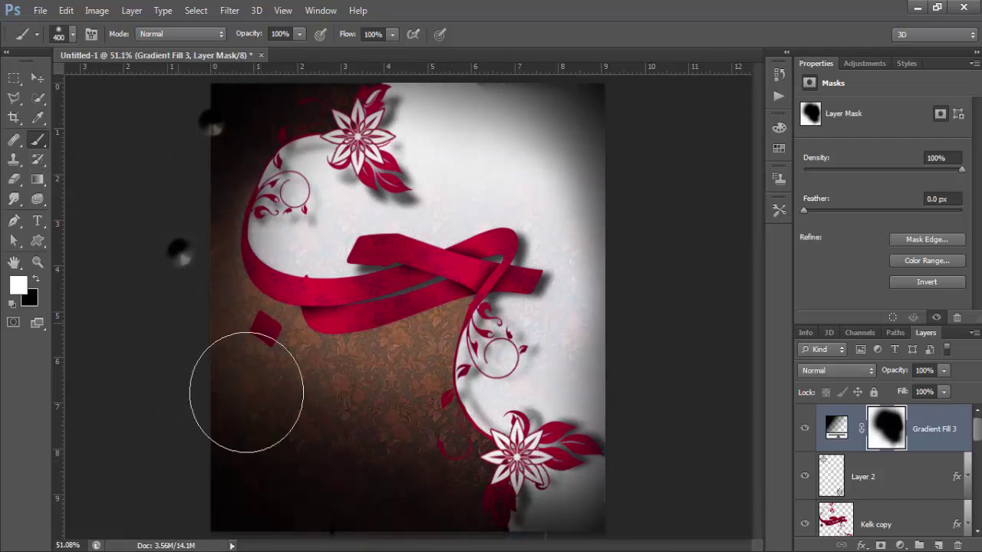
pyautogui.moveTo(508, 76); pyautogui.dragTo(640, 315)
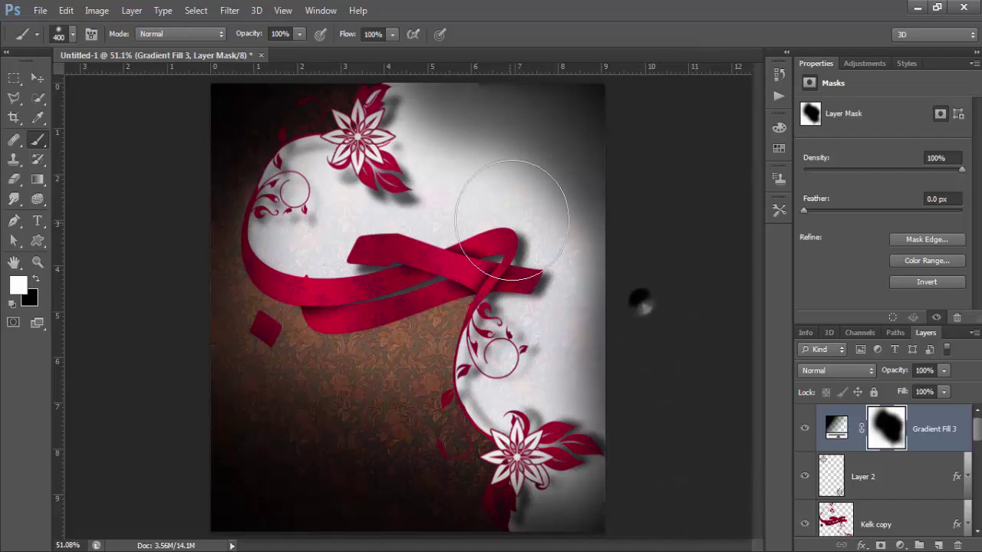
pyautogui.press('x')
pyautogui.press(']')
pyautogui.click(475, 212)
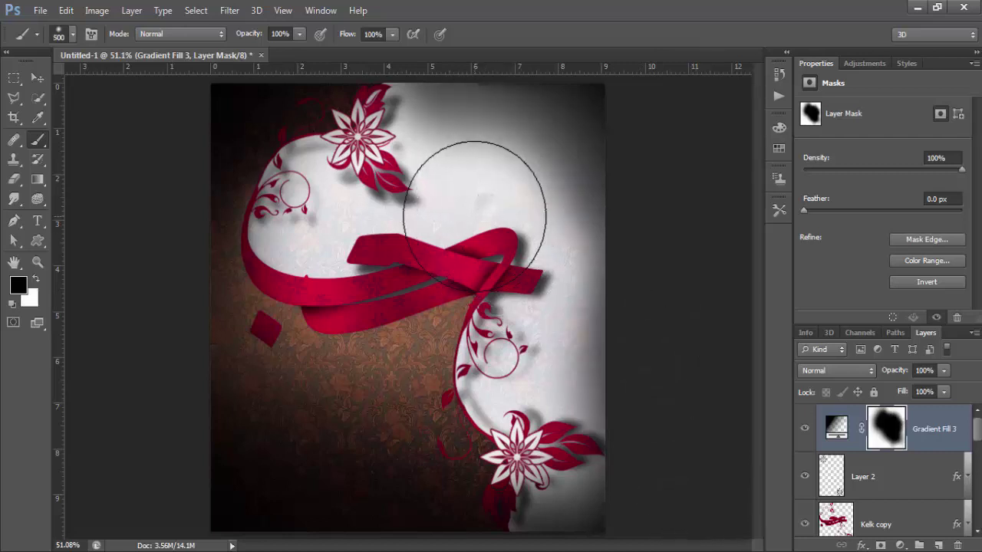
pyautogui.moveTo(417, 201); pyautogui.dragTo(529, 196)
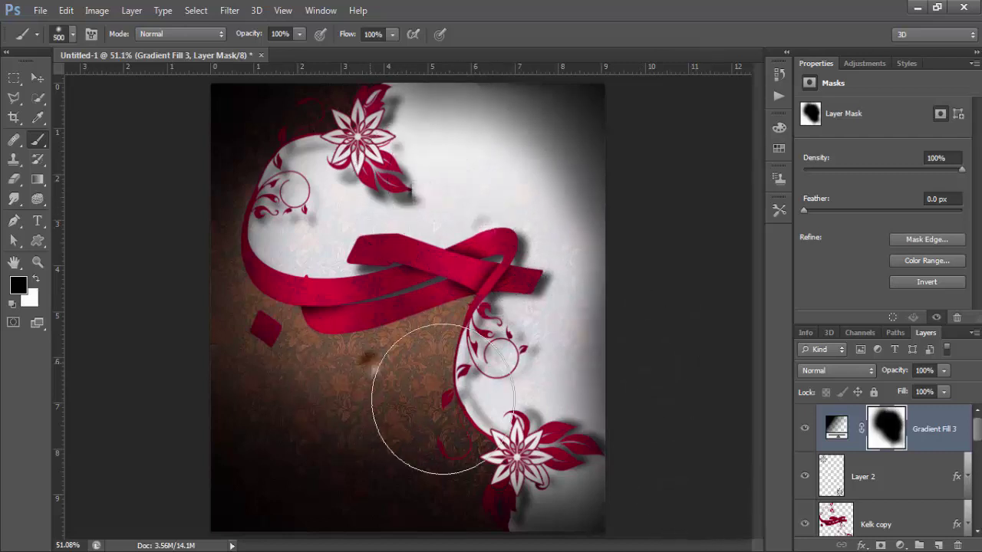
pyautogui.press('x')
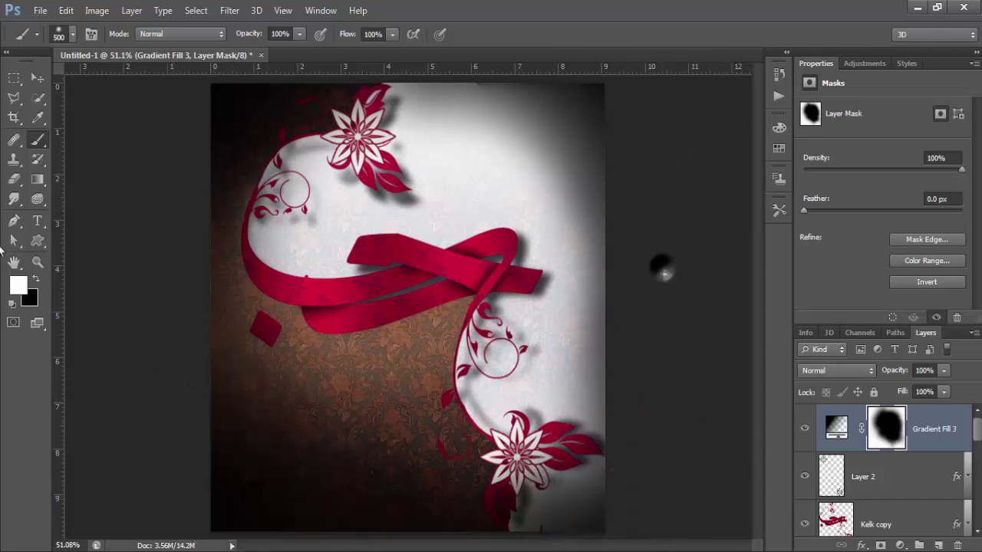
pyautogui.click(38, 265)
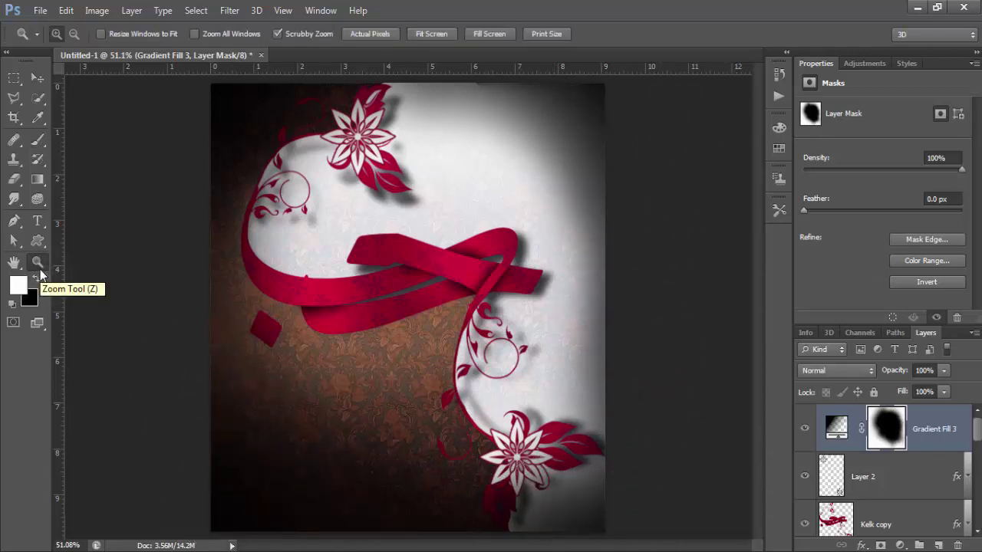
# Merge the visible image onto a new Layer 4 with Apply Image.
pyautogui.click(937, 545)
pyautogui.press('d')
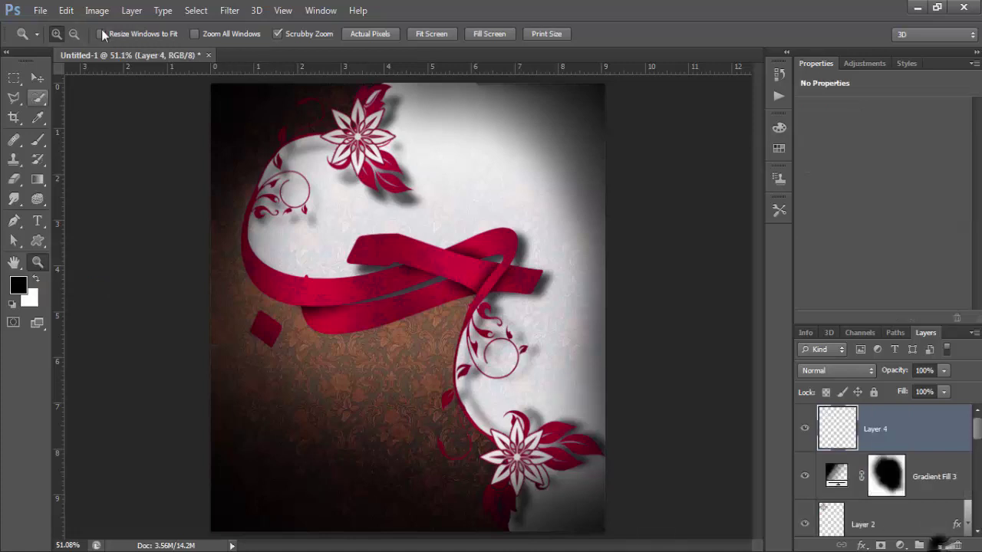
pyautogui.click(96, 10)
pyautogui.click(151, 228)
pyautogui.click(618, 155)
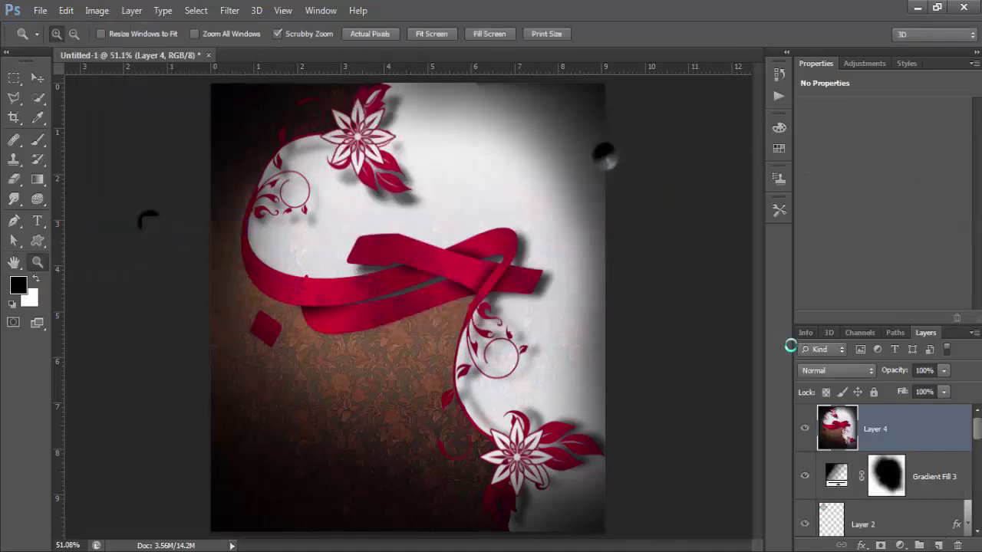
# Add a Color Lookup layer using TealOrangePlusContrast, then load the Kelk copy ribbon and flowers as a selection.
pyautogui.click(899, 545)
pyautogui.click(889, 445)
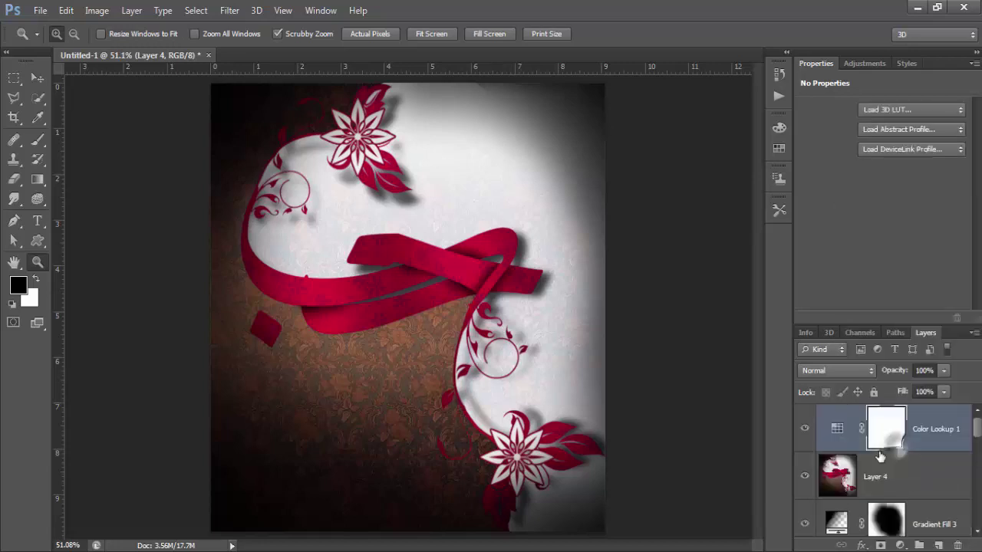
pyautogui.click(913, 110)
pyautogui.click(907, 170)
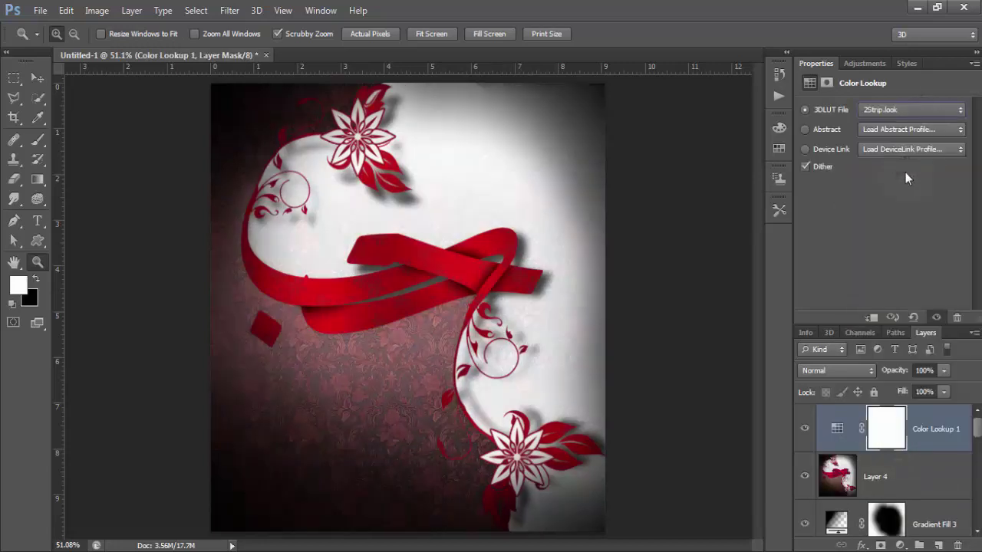
pyautogui.press('h')
pyautogui.press('Down')
pyautogui.press('Down')
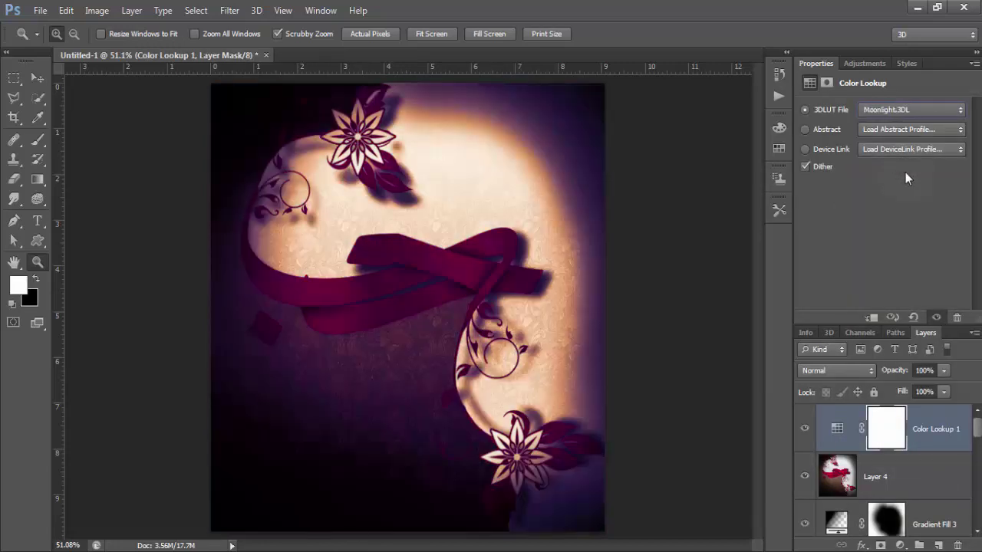
pyautogui.press('Down')
pyautogui.press('Down')
pyautogui.press('Down')
pyautogui.press('Up')
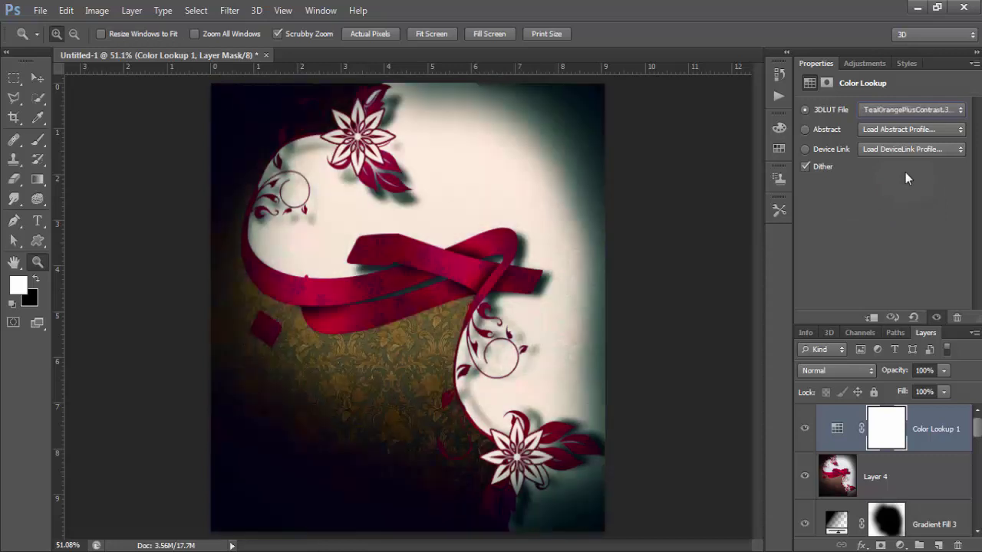
pyautogui.scroll(-2, 860, 508)
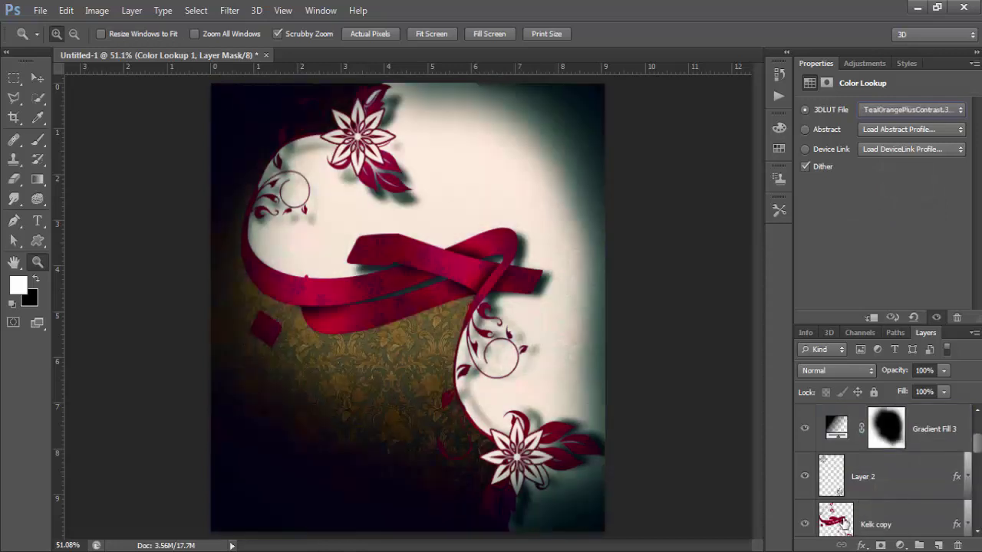
pyautogui.keyDown('ctrl'); pyautogui.click(836, 519); pyautogui.keyUp('ctrl')
pyautogui.scroll(2, 882, 475)
# Fill the ribbon-and-flowers selection black on the Color Lookup mask, deselect, and toggle the grade to compare.
pyautogui.click(886, 428)
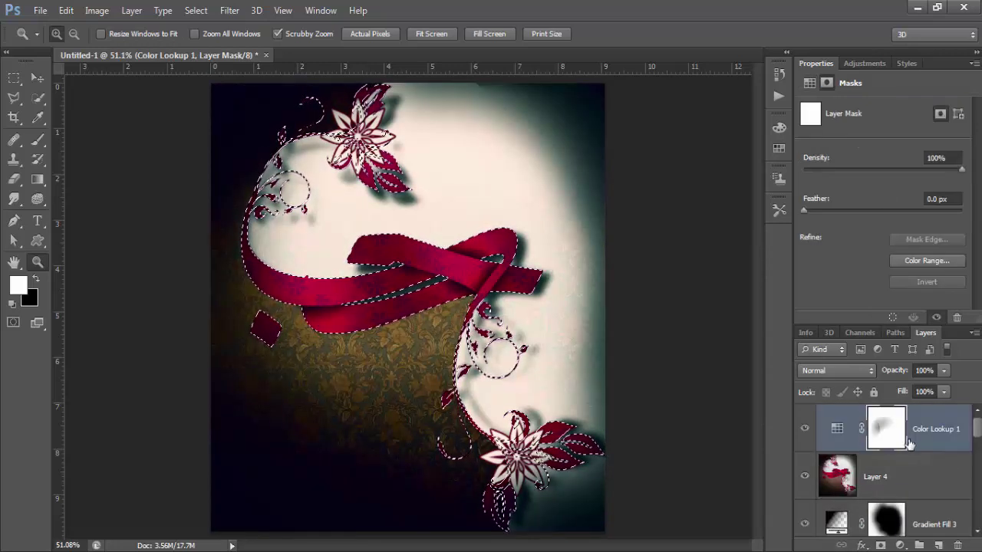
pyautogui.click(39, 139)
pyautogui.click(35, 278)
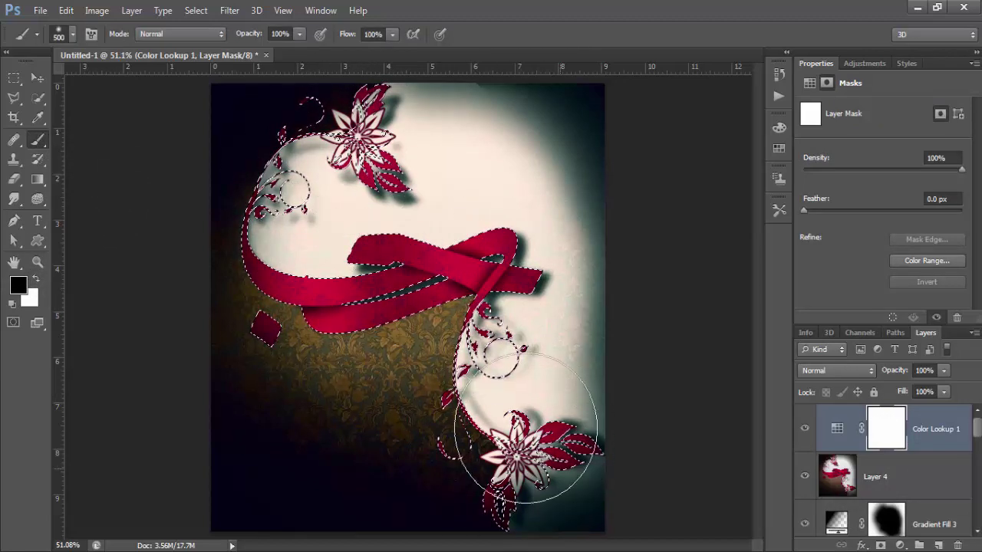
pyautogui.hotkey('alt', 'BackSpace')
pyautogui.hotkey('ctrl', 'd')
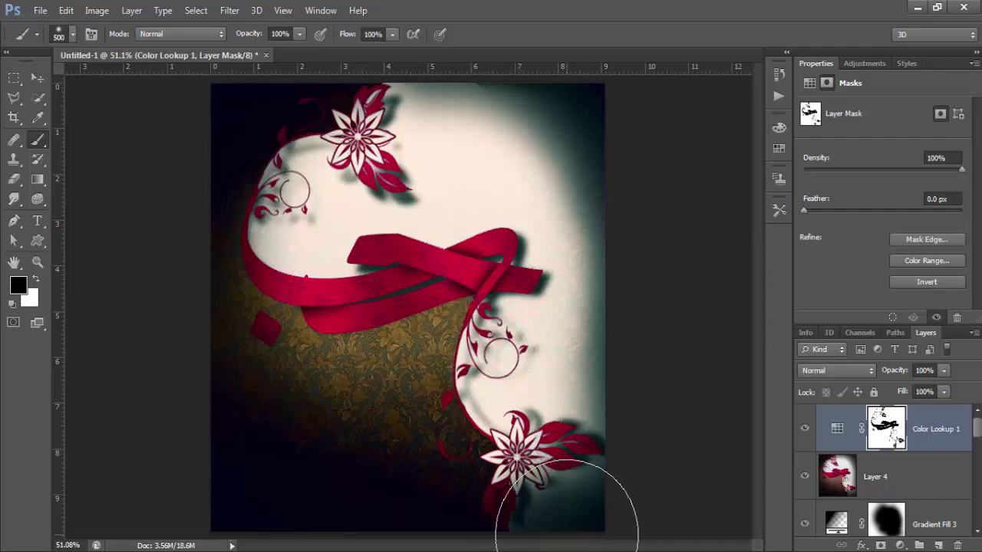
pyautogui.click(805, 427)
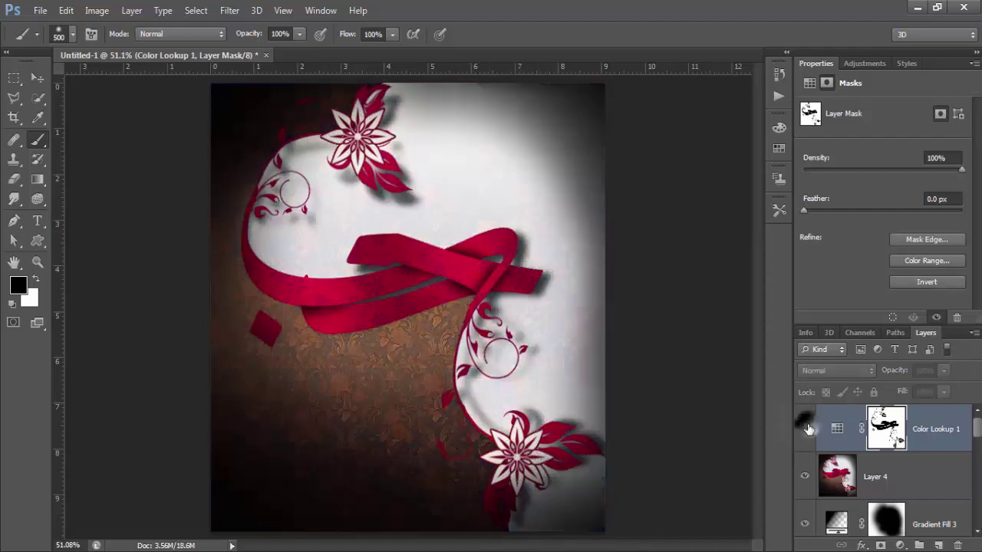
pyautogui.click(805, 426)
pyautogui.click(805, 426)
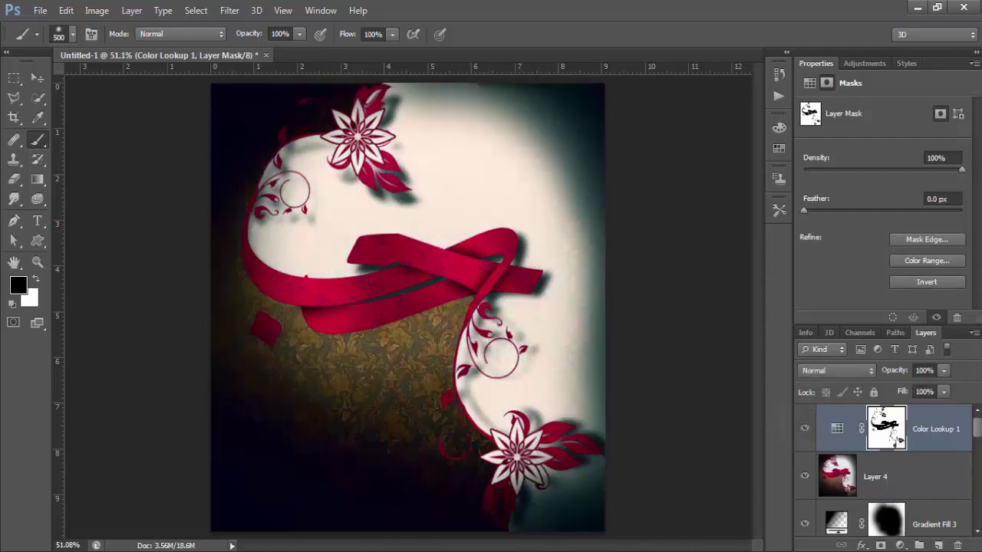
pyautogui.click(37, 261)
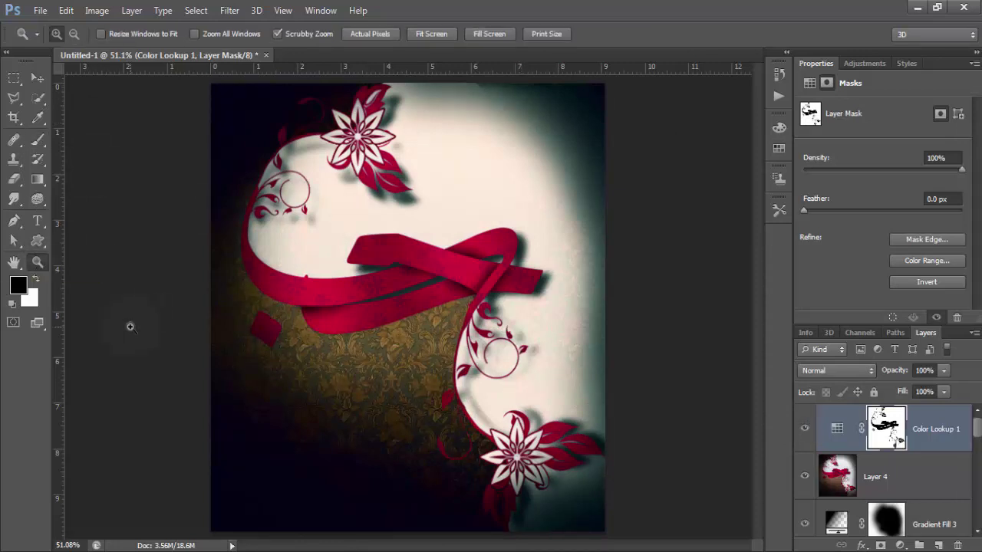
# Crop a few pixels off the canvas's top and bottom edges.
pyautogui.click(14, 118)
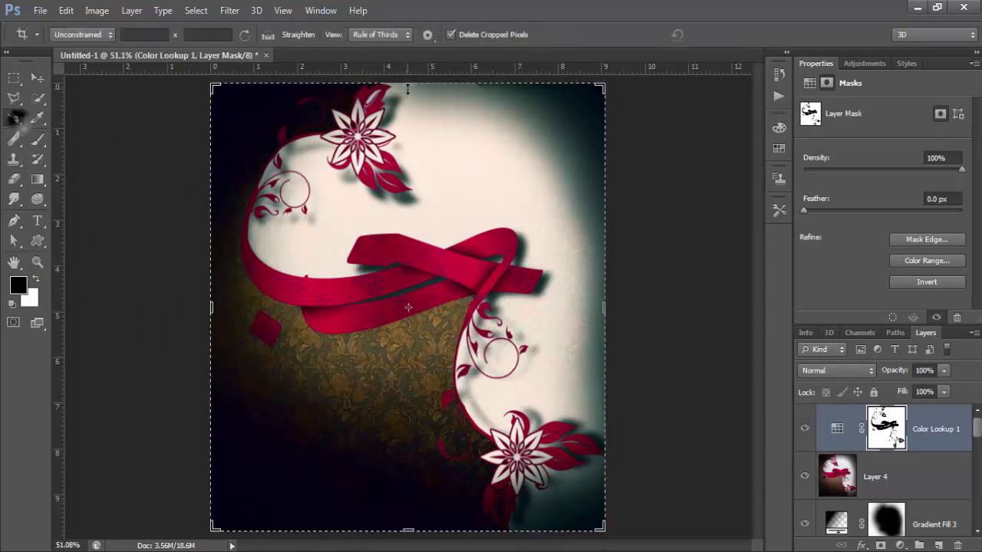
pyautogui.moveTo(406, 87); pyautogui.dragTo(407, 84)
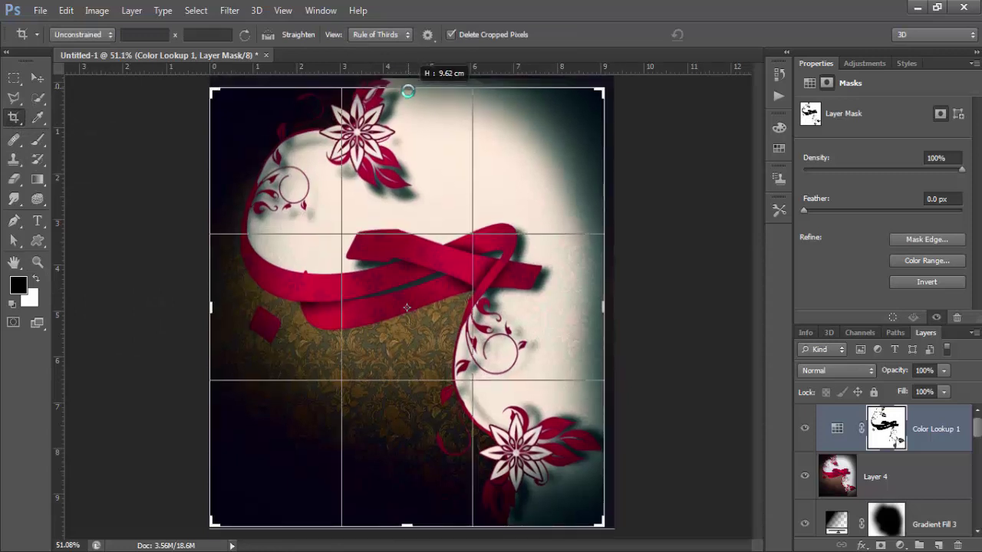
pyautogui.moveTo(406, 529); pyautogui.dragTo(406, 527)
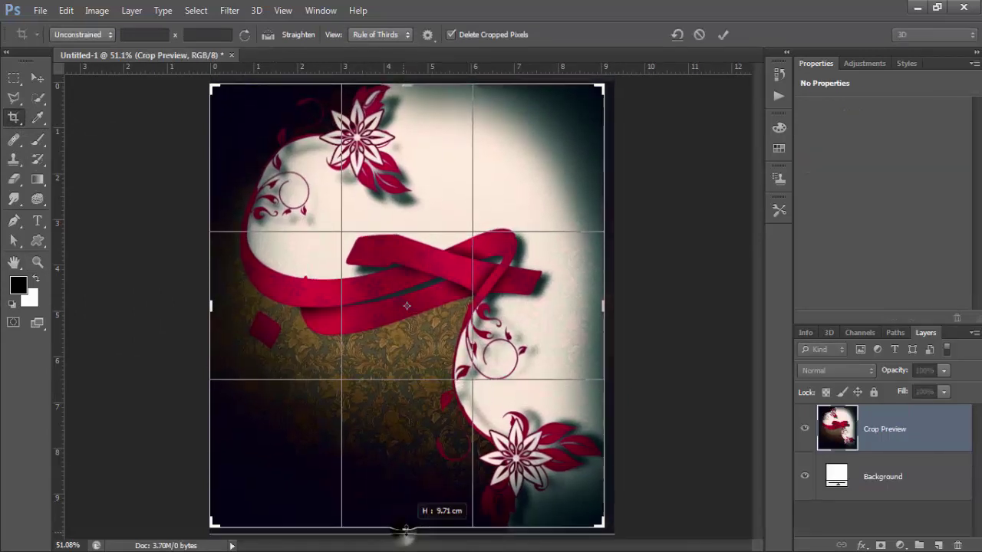
pyautogui.click(722, 36)
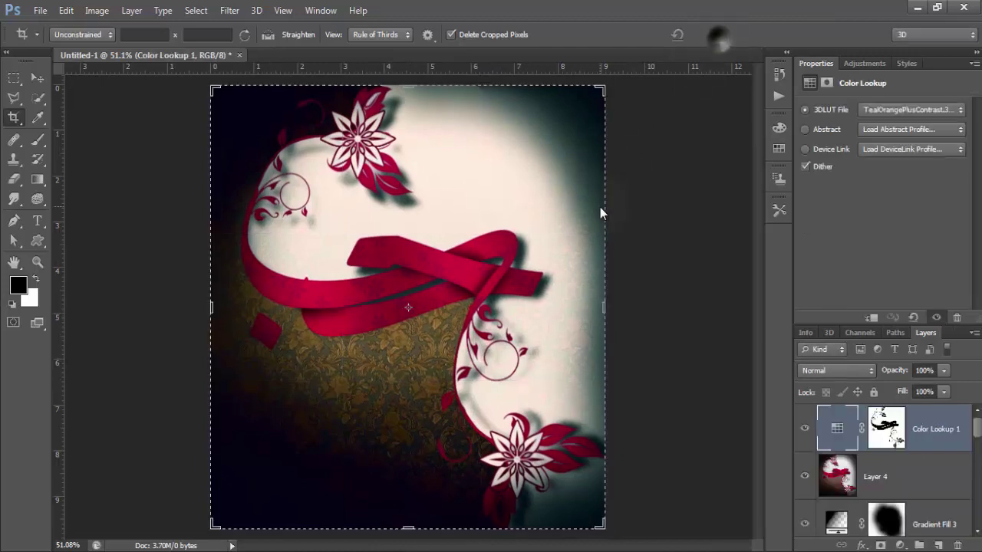
pyautogui.click(38, 261)
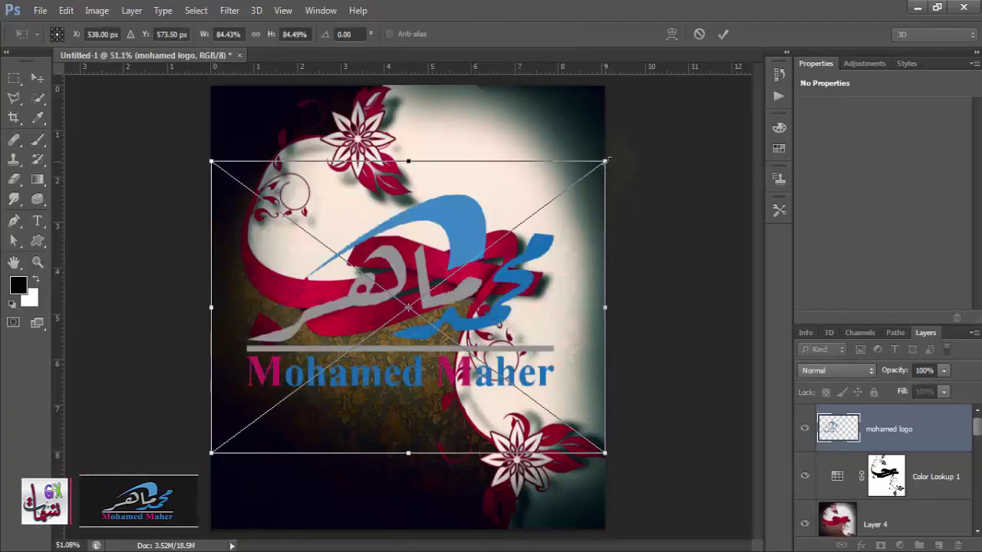
# Shrink the logo to about 13% below the ribbon and give it a dark-red Gradient Overlay.
pyautogui.moveTo(605, 162)
pyautogui.mouseDown()
pyautogui.moveTo(271, 408)
pyautogui.moveTo(452, 331)
pyautogui.mouseUp()
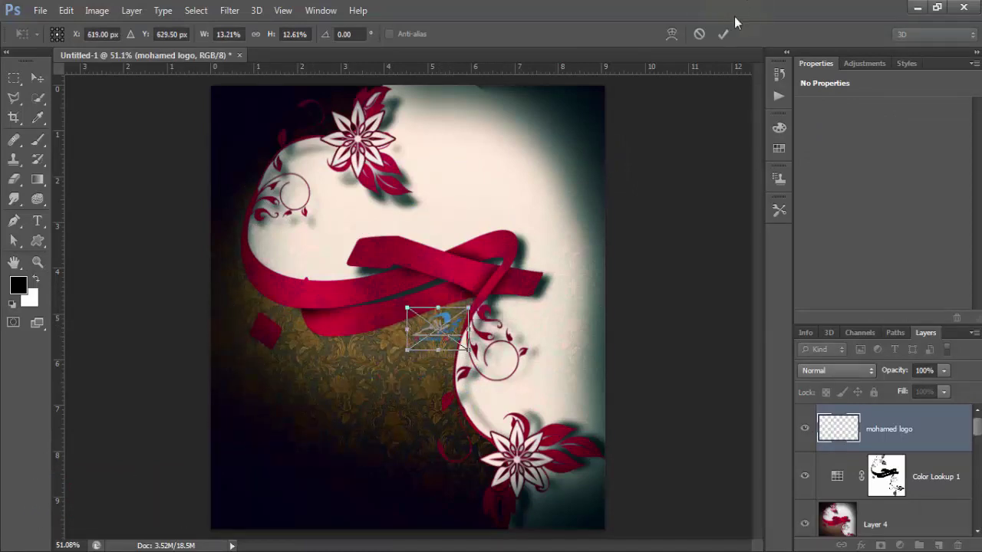
pyautogui.click(722, 33)
pyautogui.doubleClick(937, 438)
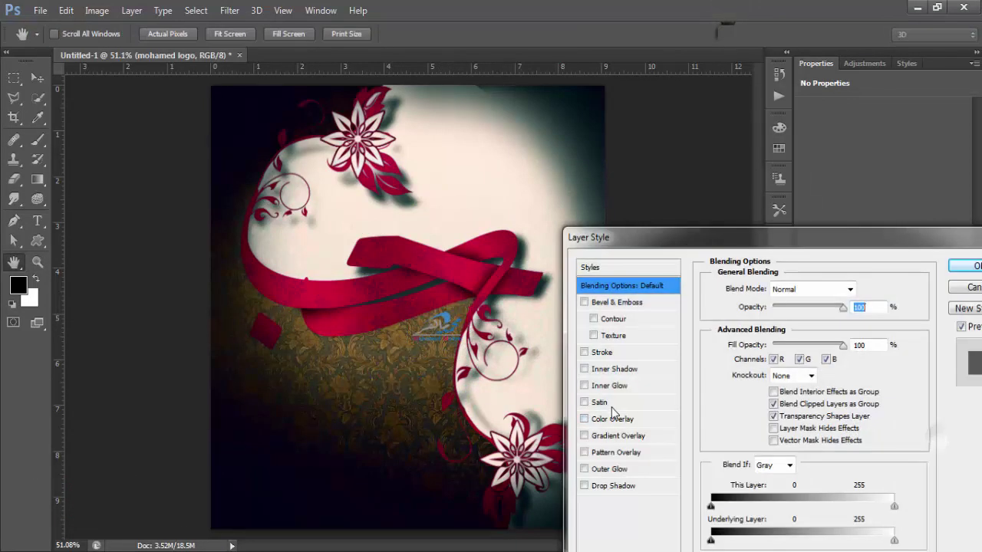
pyautogui.click(618, 435)
pyautogui.click(840, 324)
pyautogui.click(823, 414)
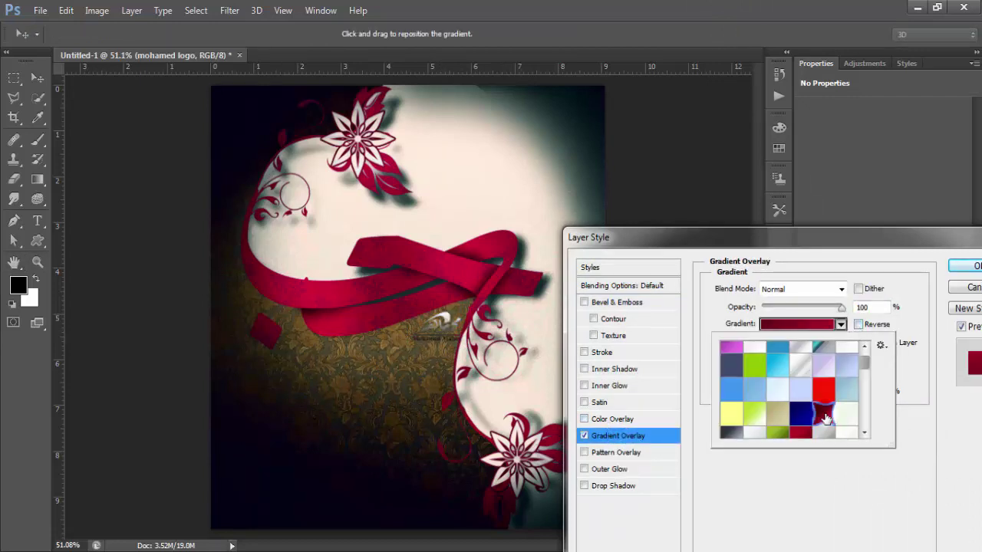
pyautogui.click(967, 265)
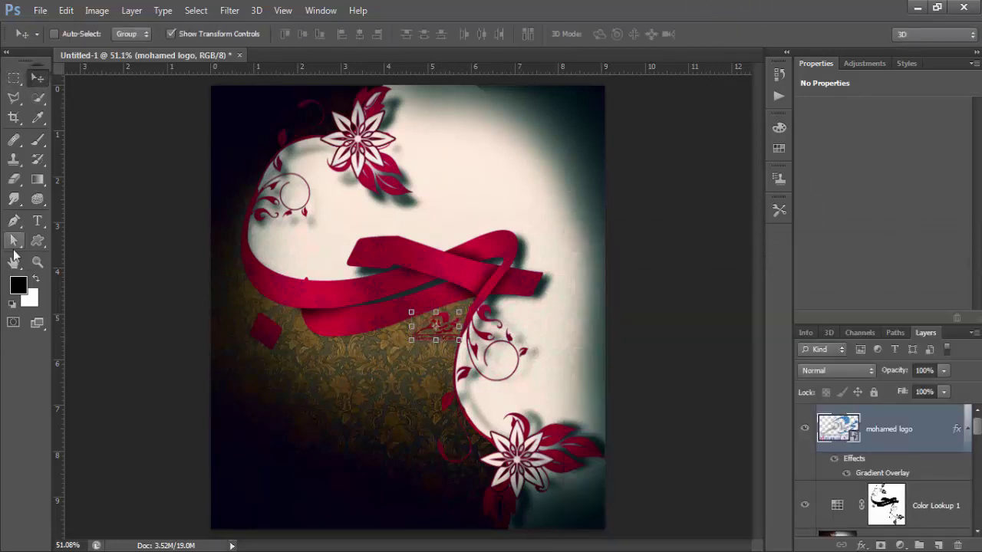
pyautogui.click(36, 262)
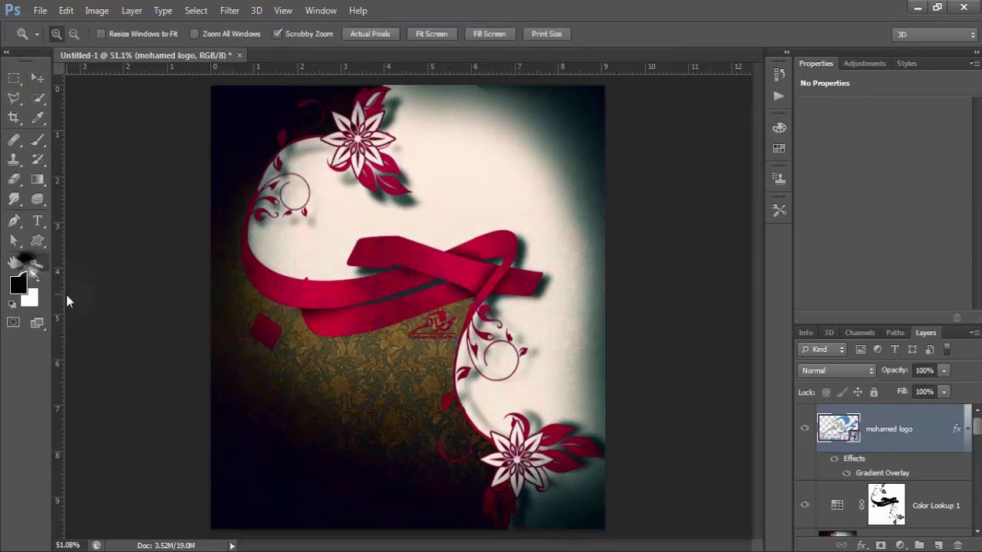